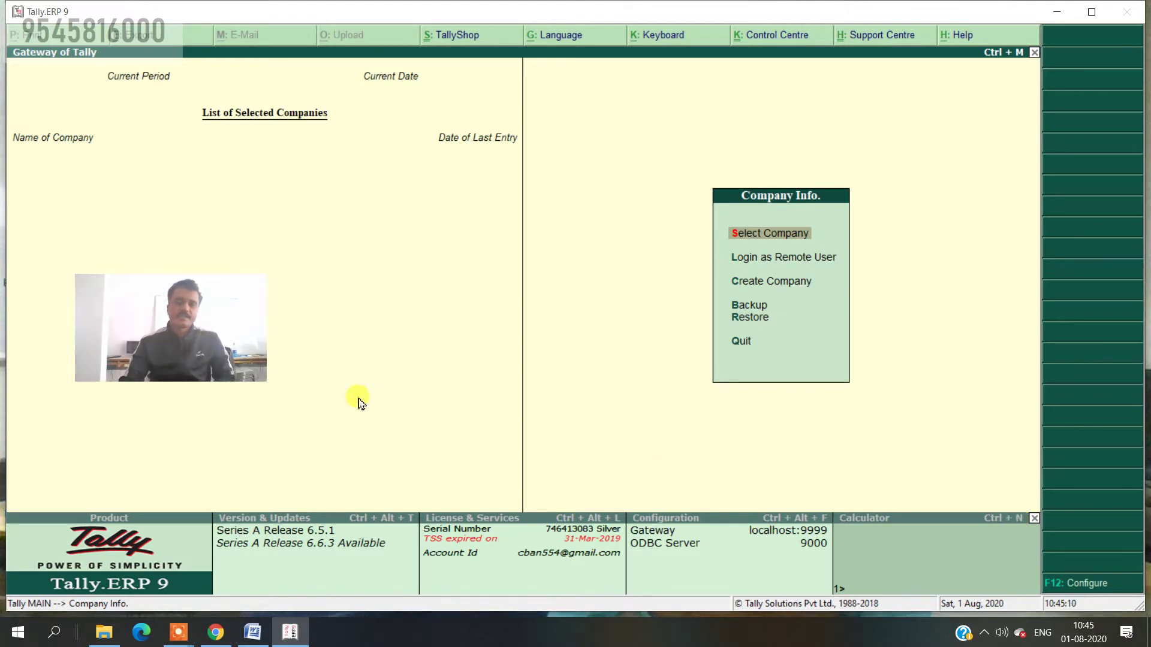
- Load the Soham Tally Academy 19-20 company from Select Company and enter the login user name
{"action": "left_click_drag", "start_coordinate": [238, 335], "coordinate": [1128, 540]}
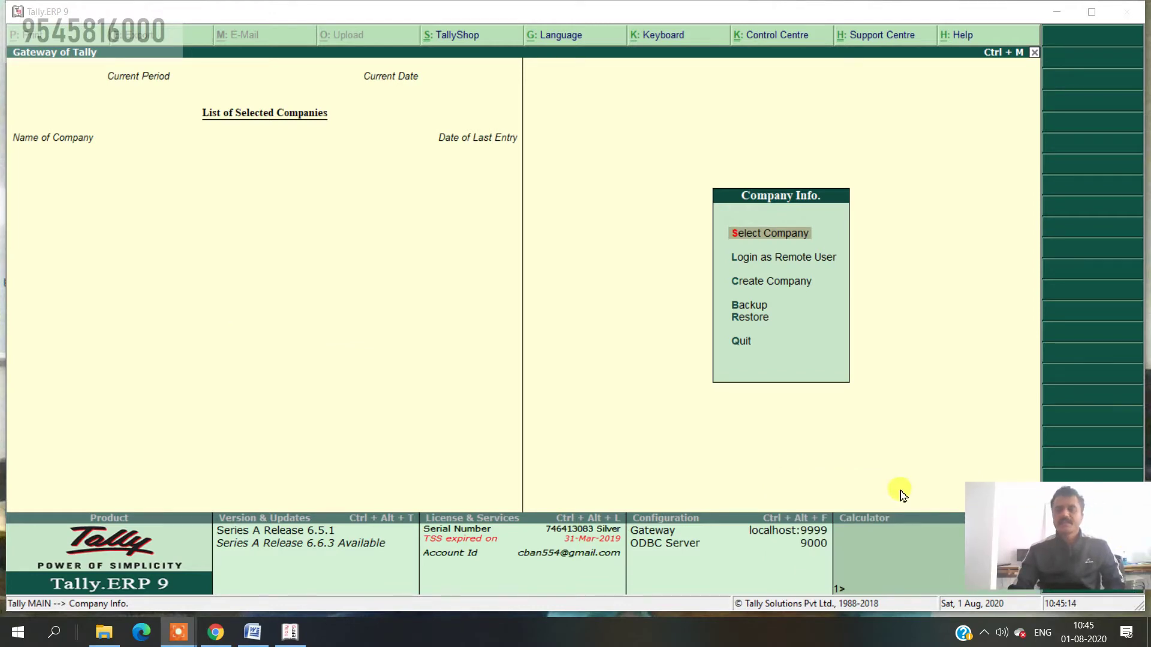
{"action": "left_click", "coordinate": [681, 287]}
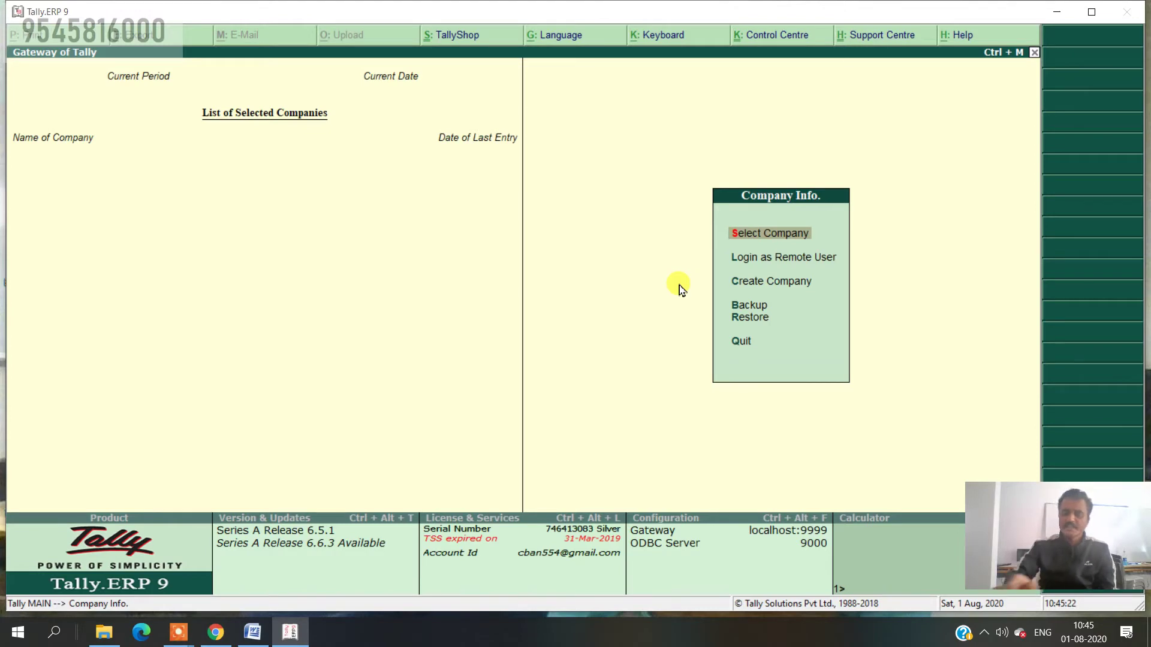
{"action": "key", "text": "Return"}
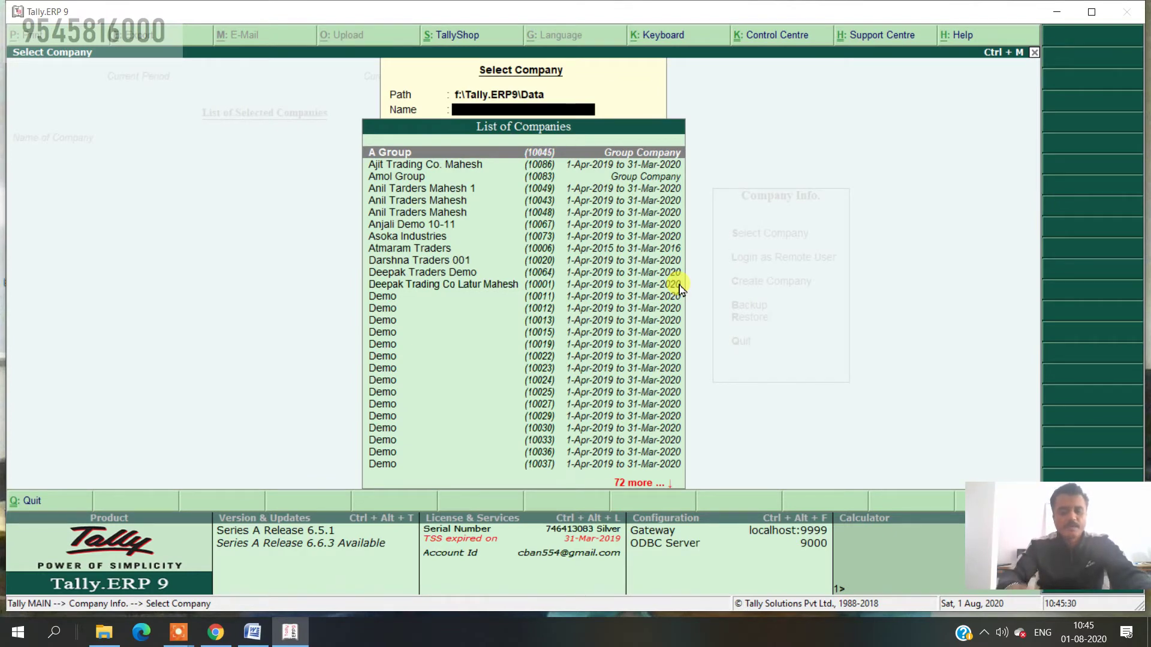
{"action": "type", "text": "Soh"}
{"action": "key", "text": "Down"}
{"action": "key", "text": "Down"}
{"action": "key", "text": "Down"}
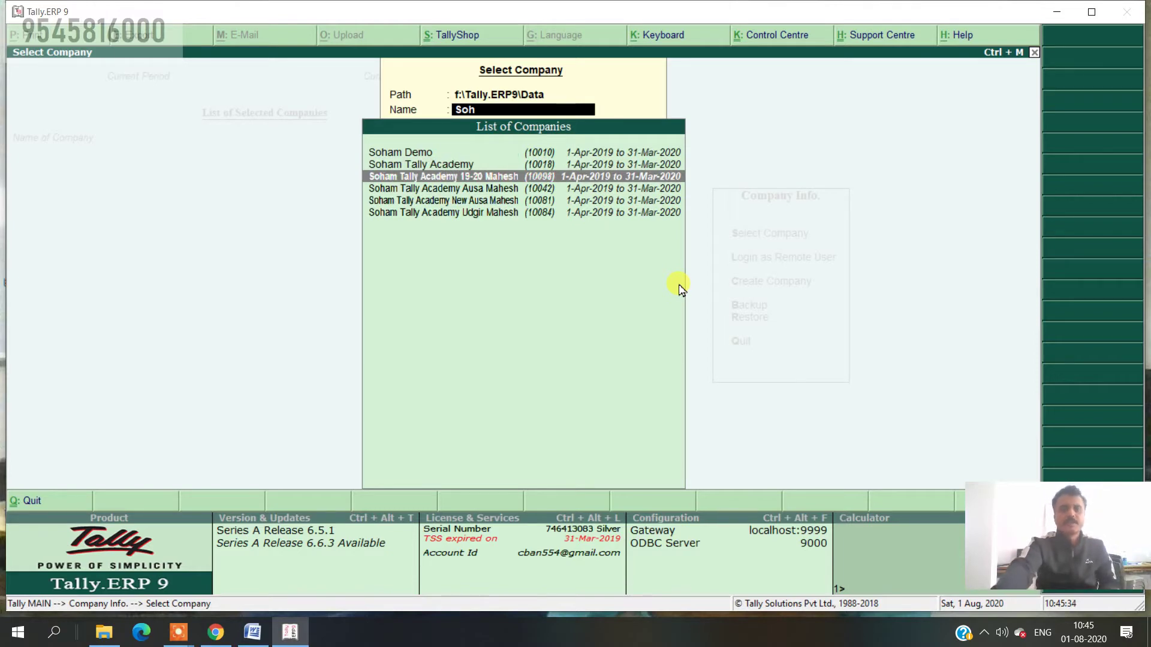
{"action": "key", "text": "Return"}
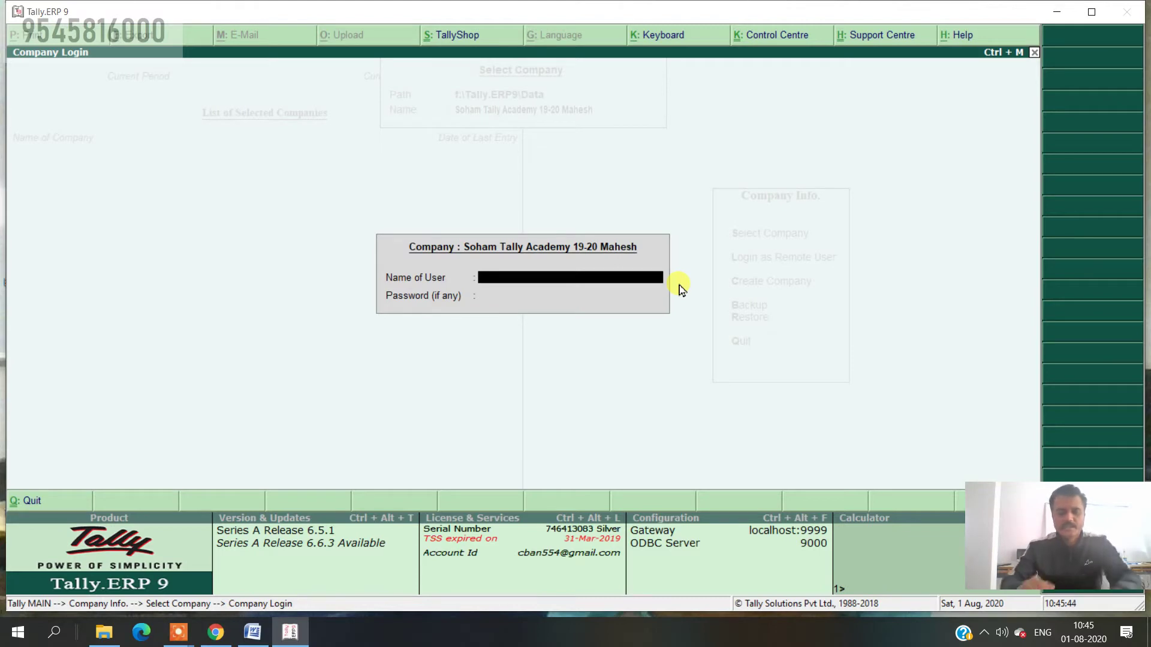
{"action": "type", "text": "soham"}
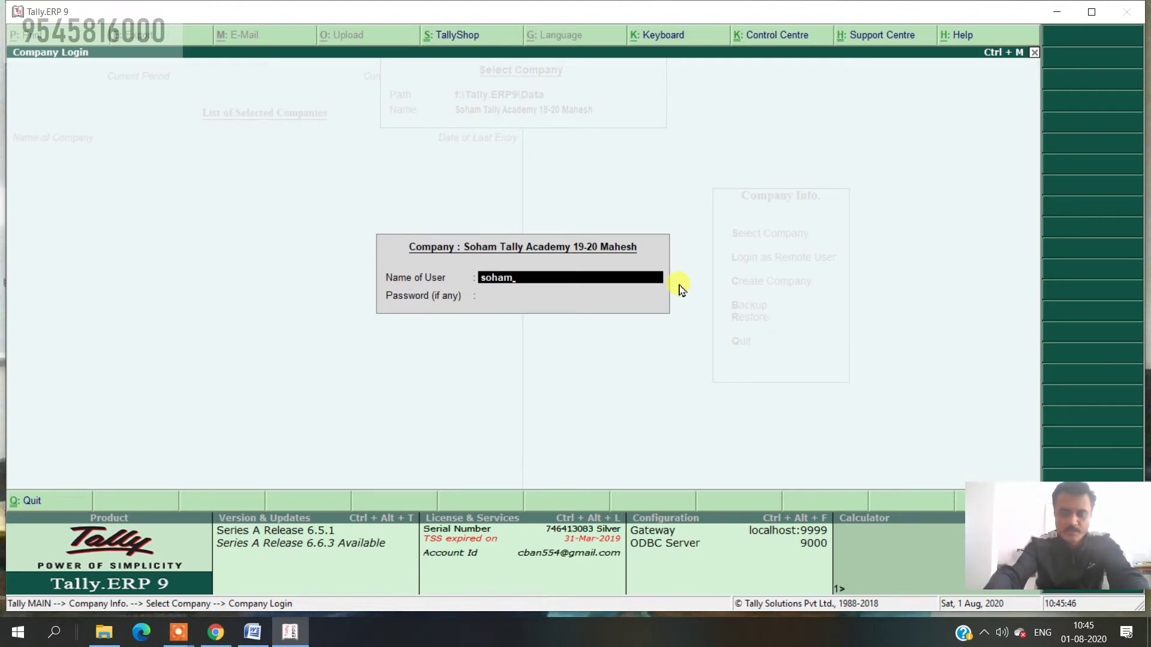
{"action": "key", "text": "Return"}
{"action": "key", "text": "Return"}
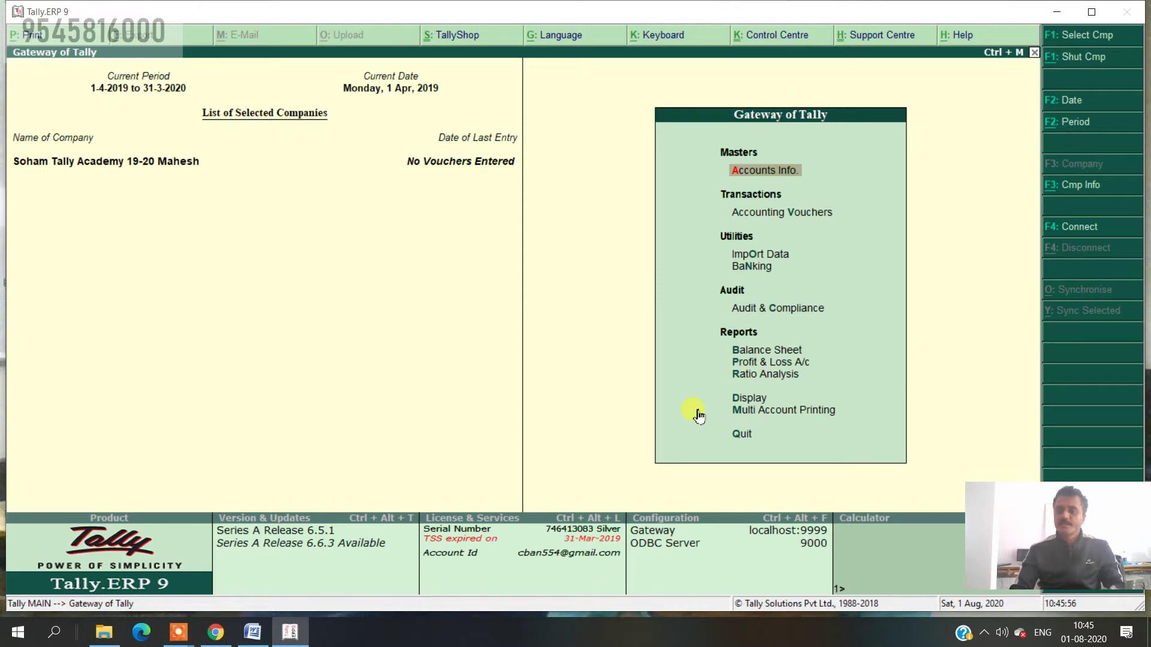
- Bring up the Company Info menu from the Gateway of Tally with Alt+F3
{"action": "left_click_drag", "start_coordinate": [1003, 501], "coordinate": [768, 536]}
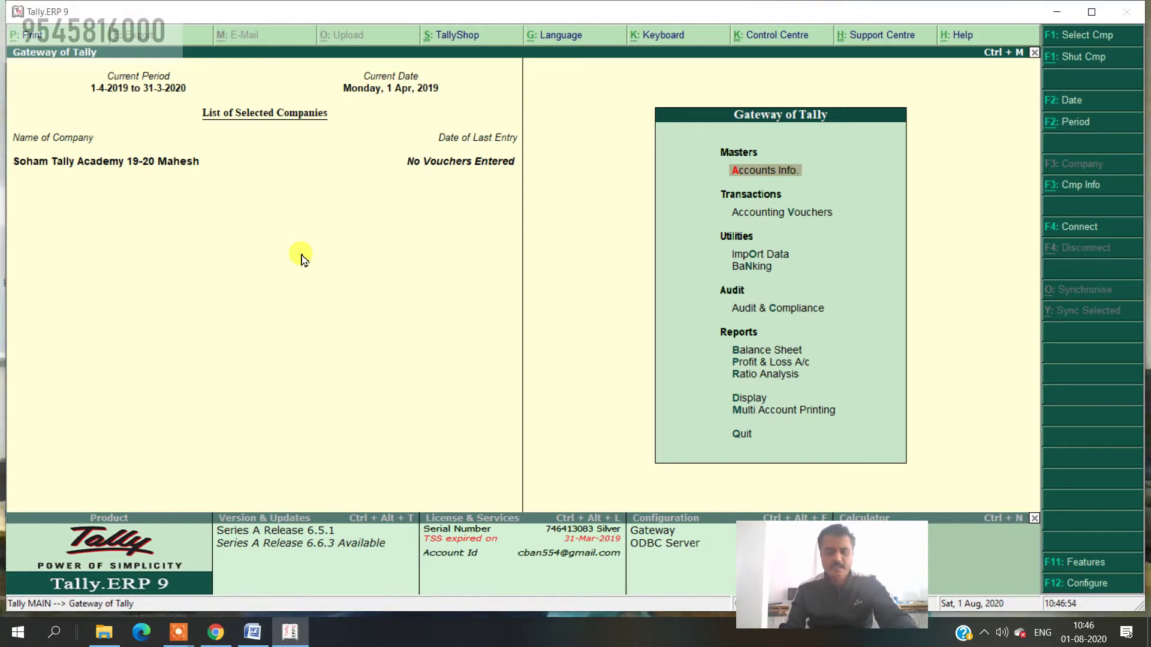
{"action": "key", "text": "alt+F3"}
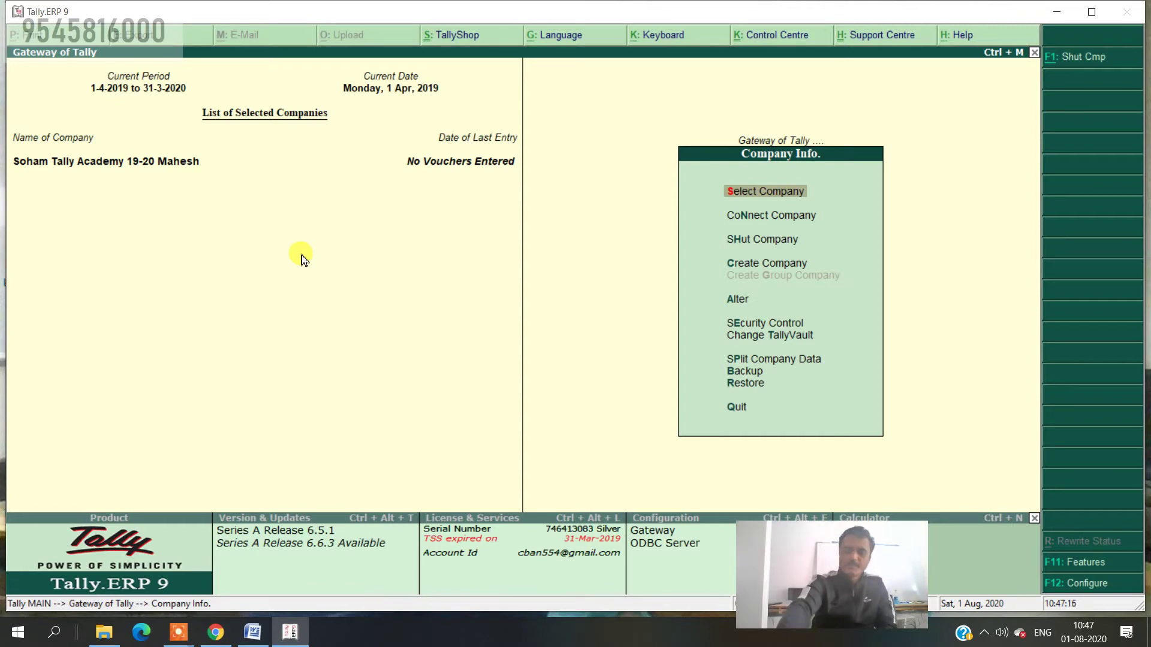
- Shut the Soham Tally Academy 19-20 company using the Shut Company option
{"action": "key", "text": "Down"}
{"action": "key", "text": "Down"}
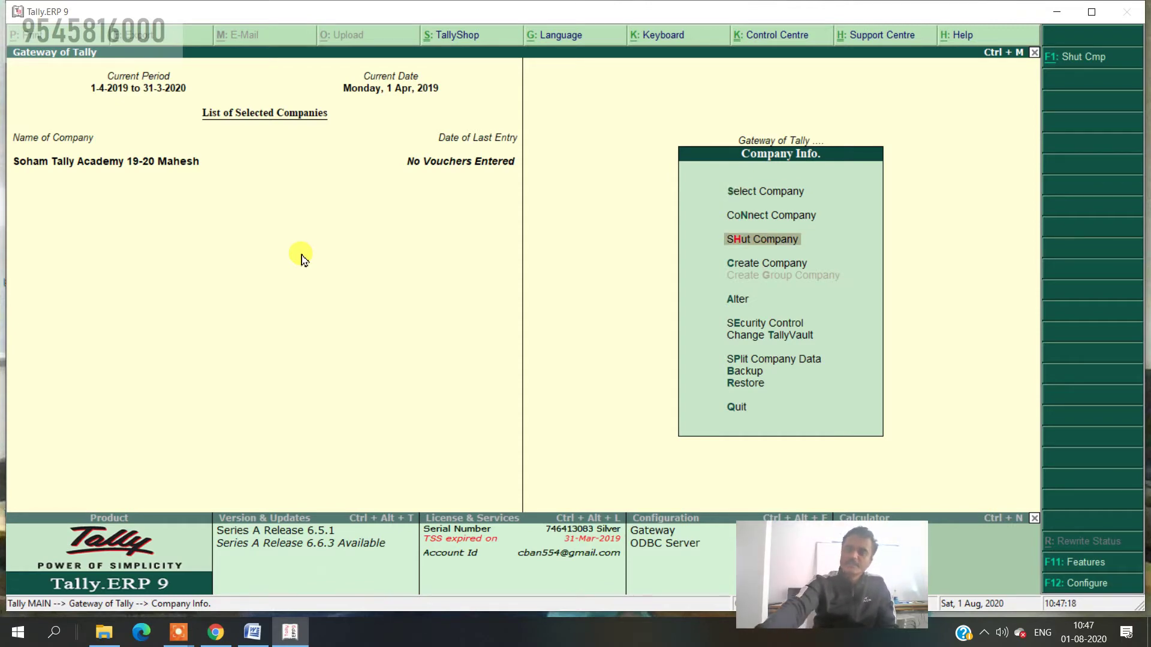
{"action": "key", "text": "Return"}
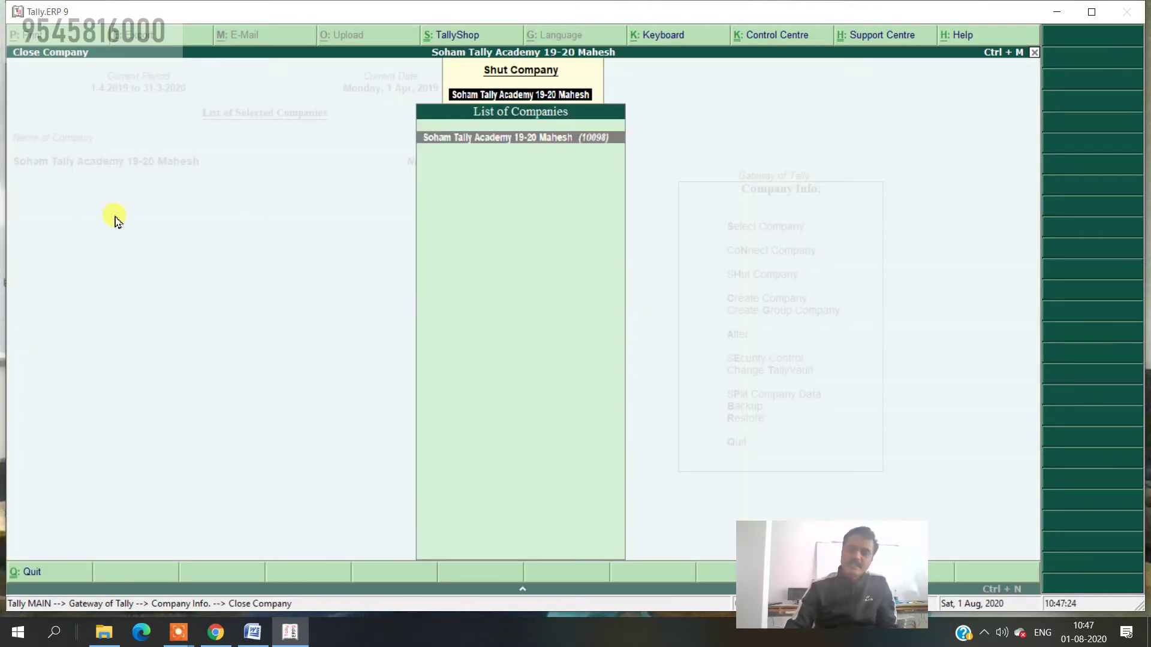
{"action": "key", "text": "Return"}
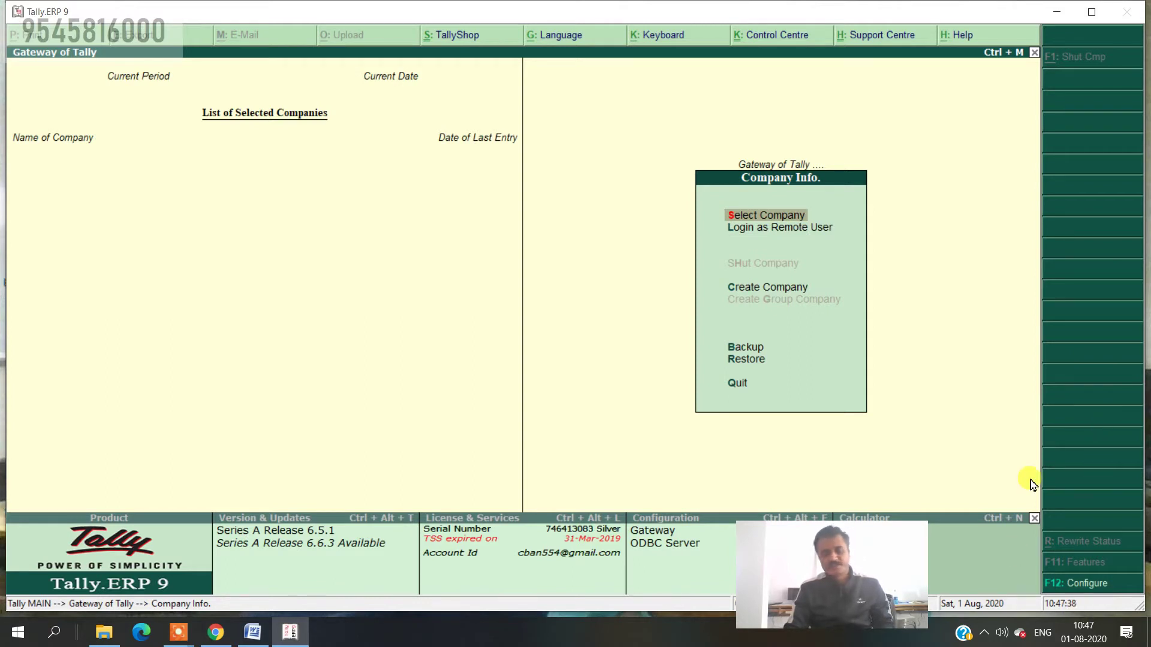
- Back out to the top-level company menu and highlight Create Company
{"action": "key", "text": "Escape"}
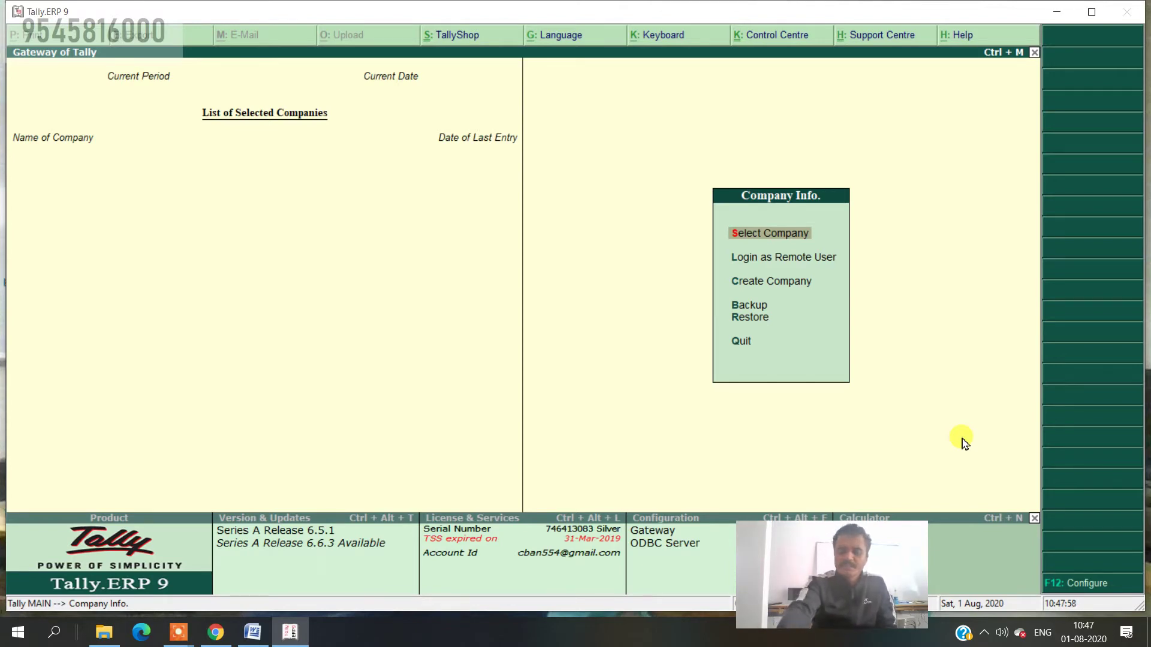
{"action": "key", "text": "Down"}
{"action": "key", "text": "Down"}
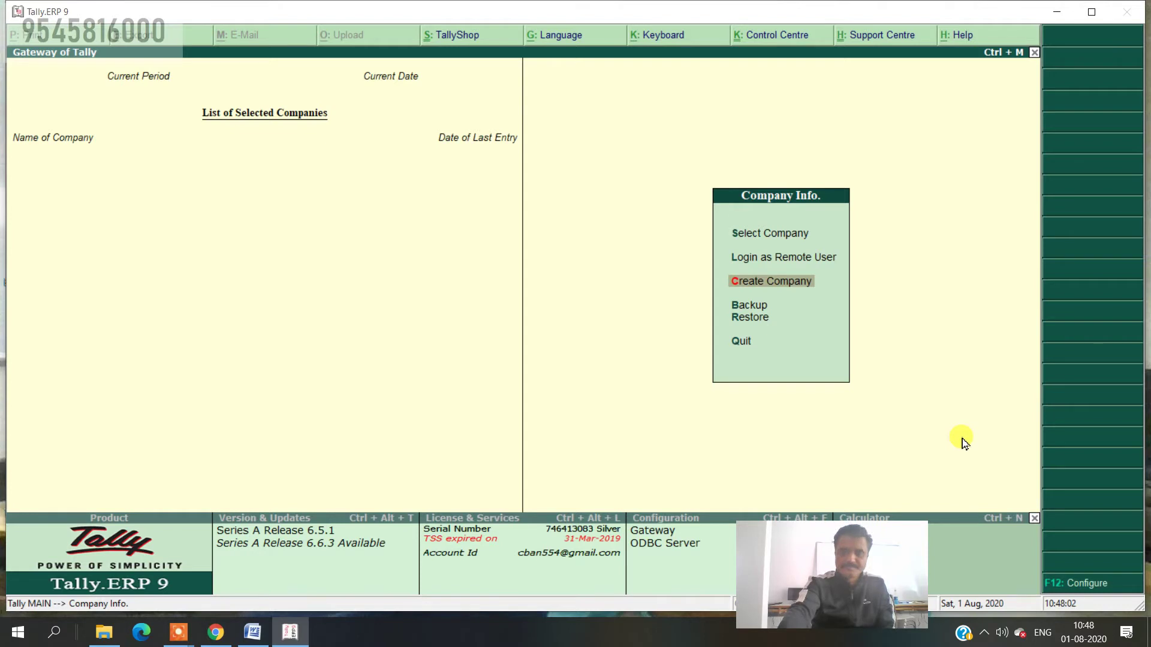
{"action": "key", "text": "Up"}
{"action": "key", "text": "Up"}
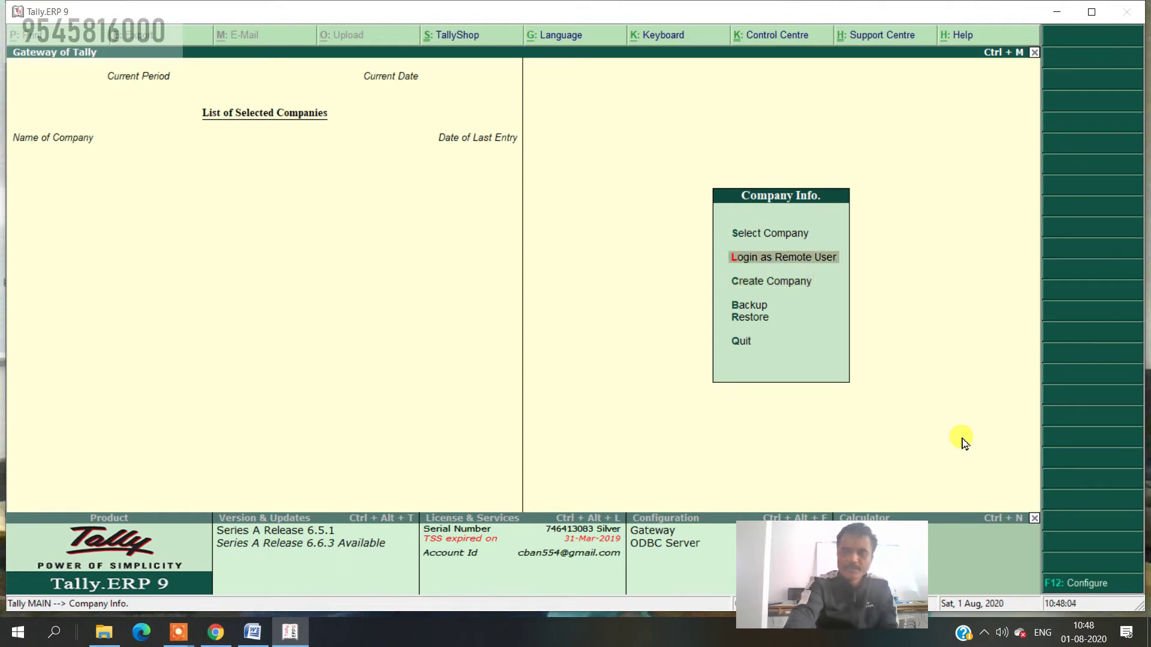
{"action": "key", "text": "Down"}
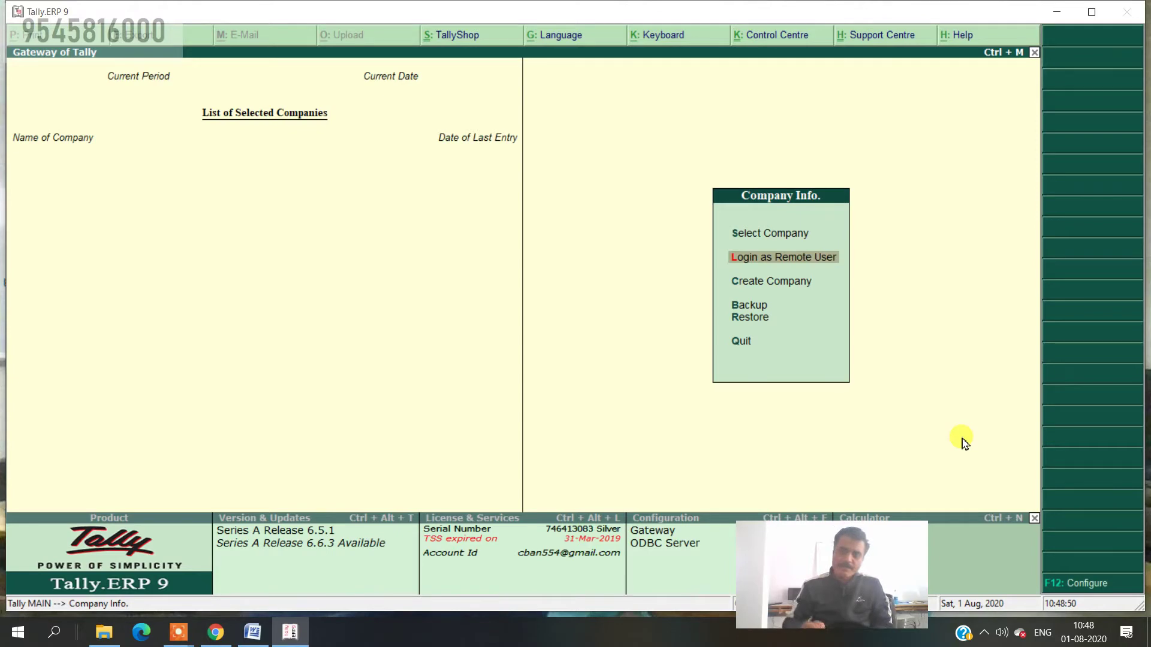
{"action": "key", "text": "Down"}
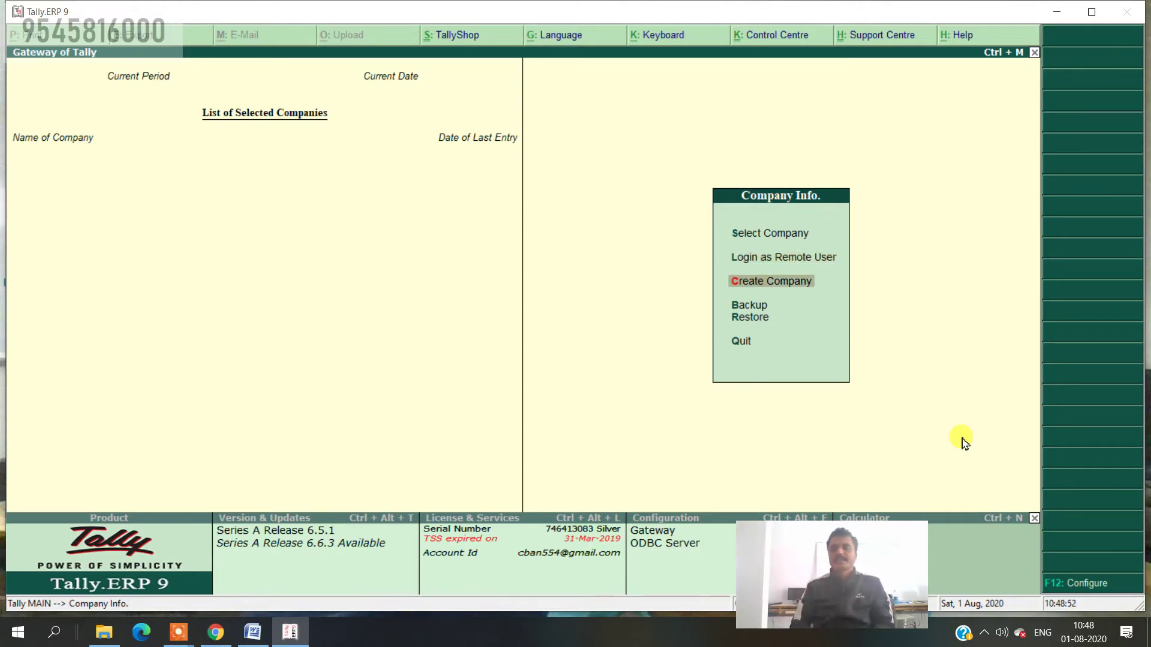
- Start a new company named 'Soham Tally Academy 20-21' in the Company Creation form
{"action": "key", "text": "Return"}
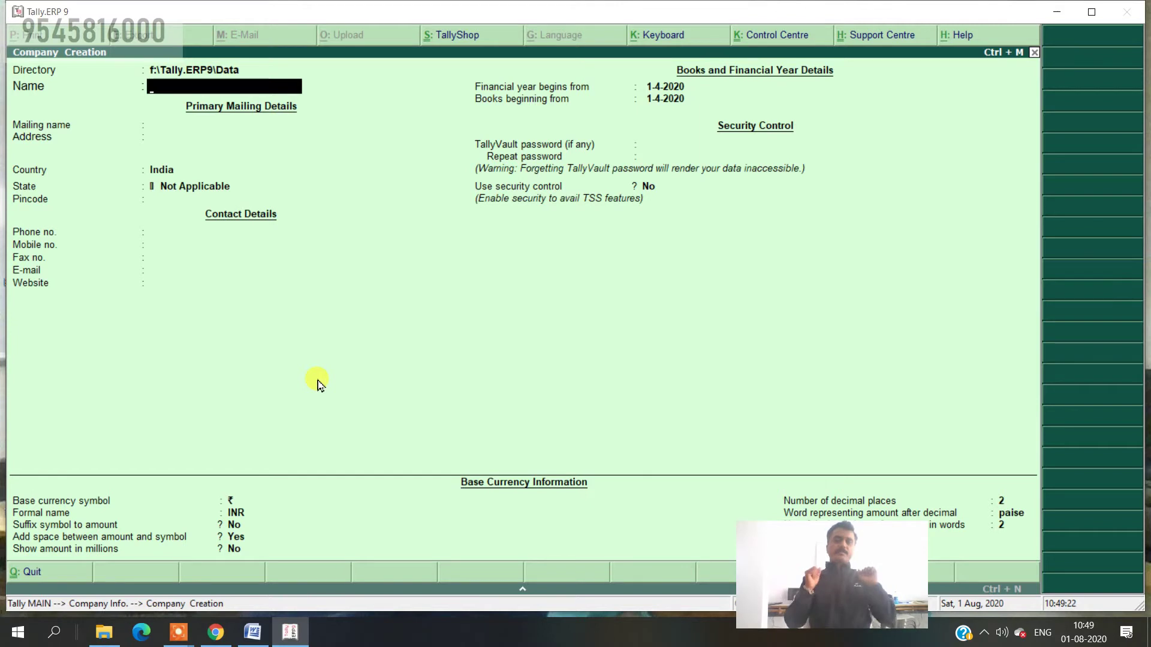
{"action": "type", "text": "S"}
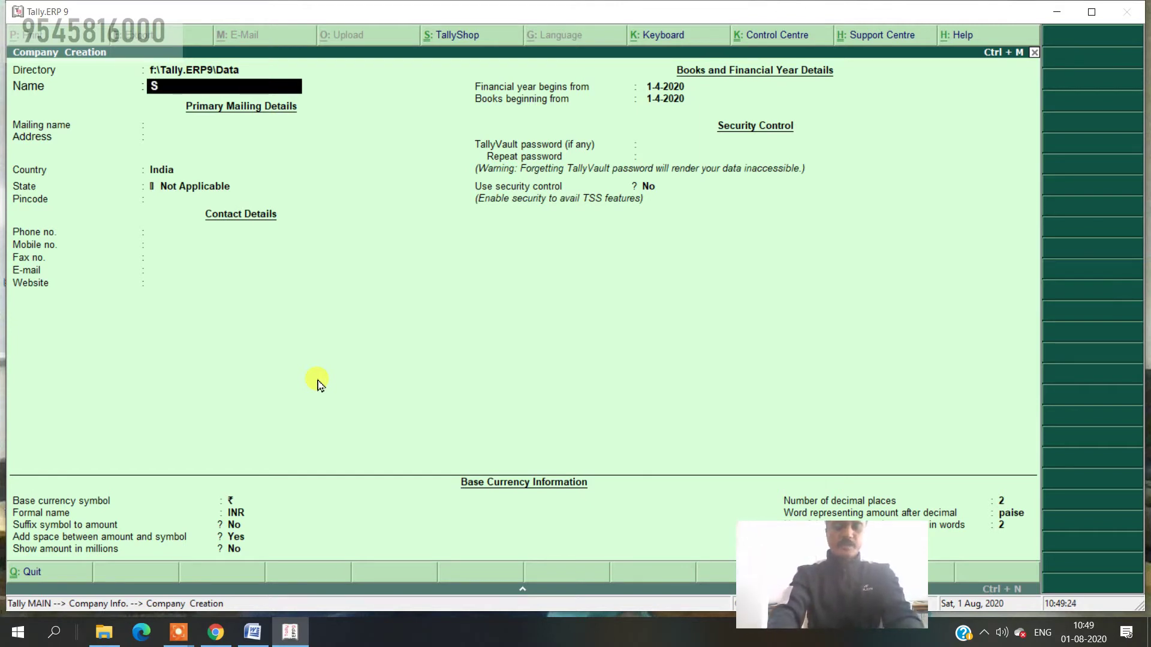
{"action": "type", "text": "oham Tal"}
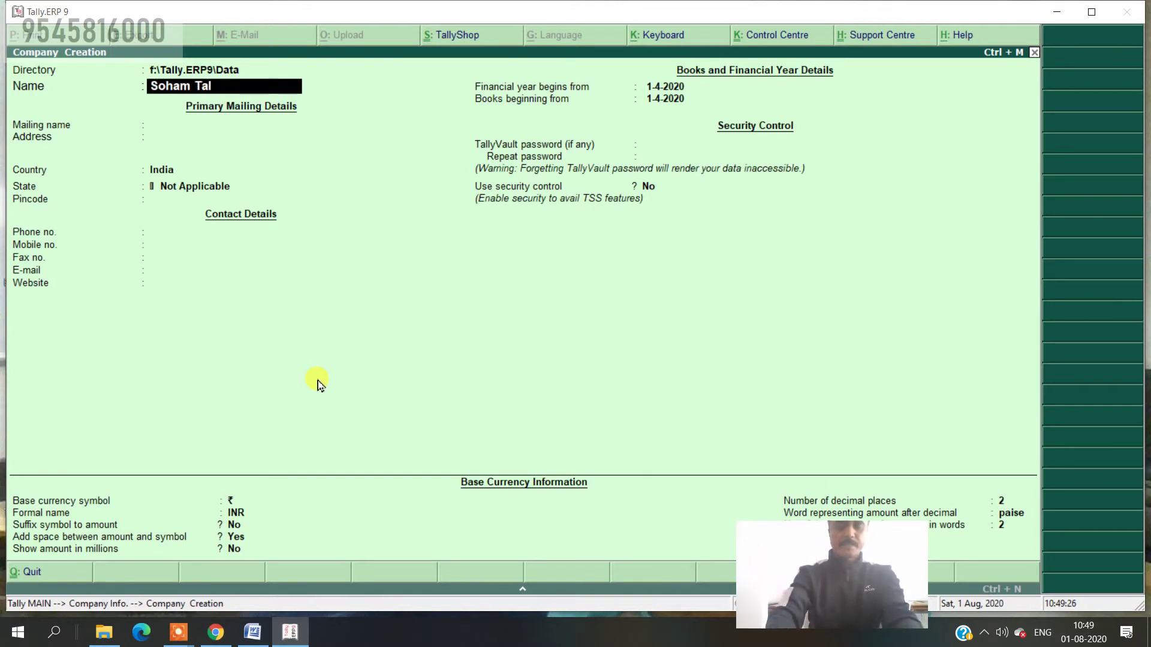
{"action": "type", "text": "ly Aca"}
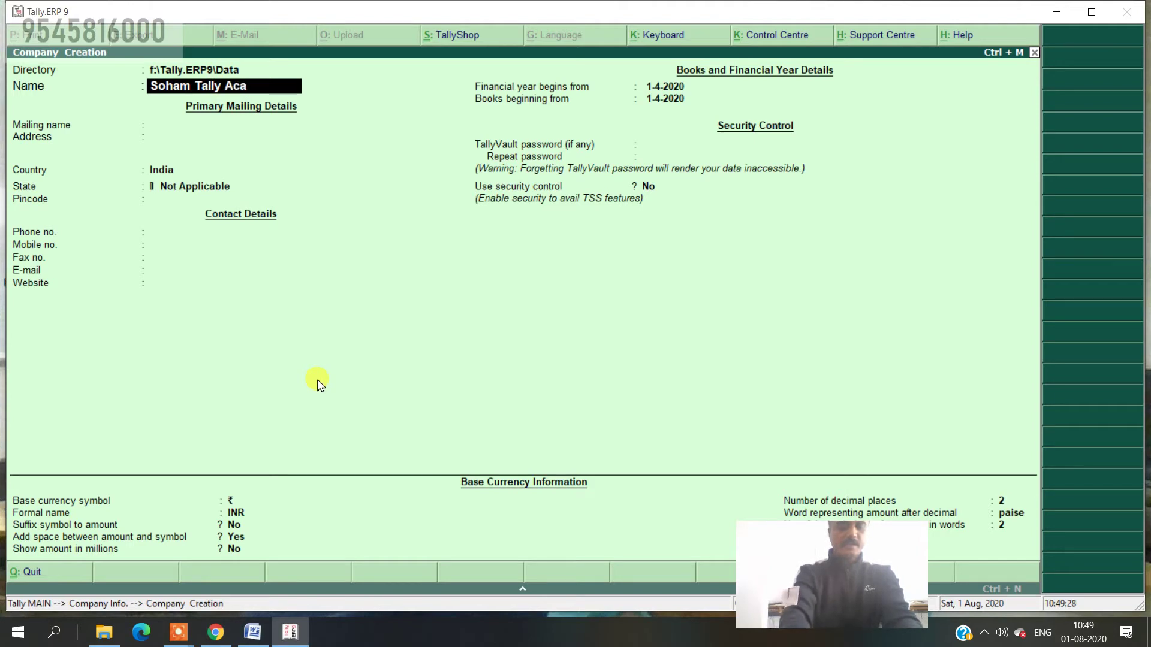
{"action": "type", "text": "demy"}
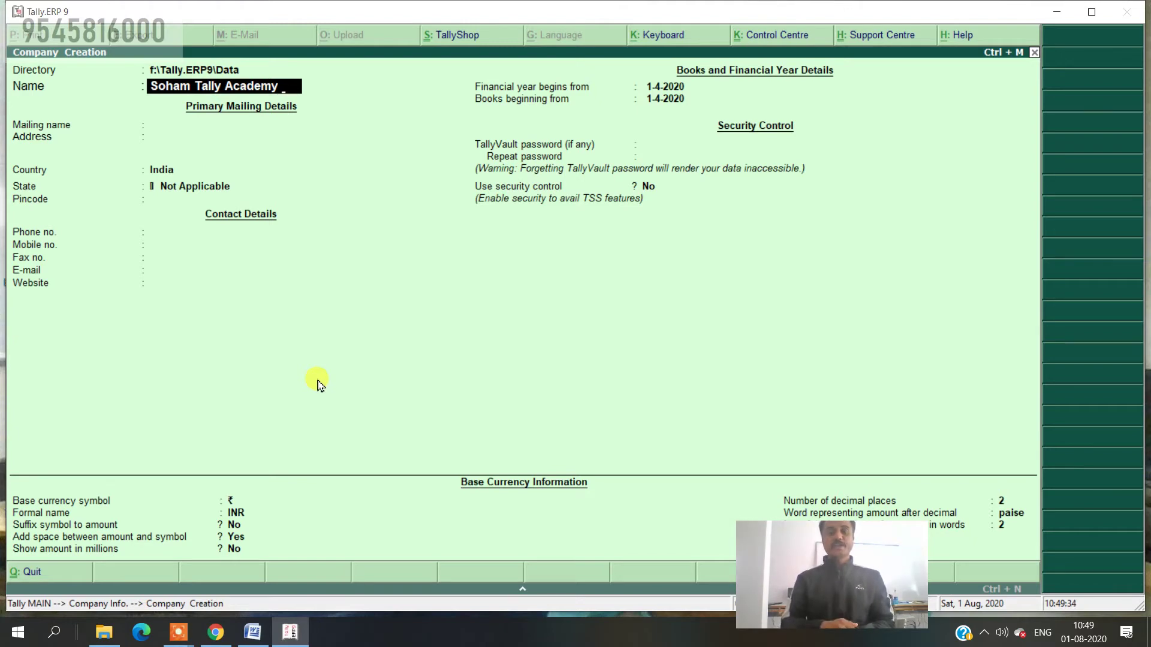
{"action": "type", "text": "20-"}
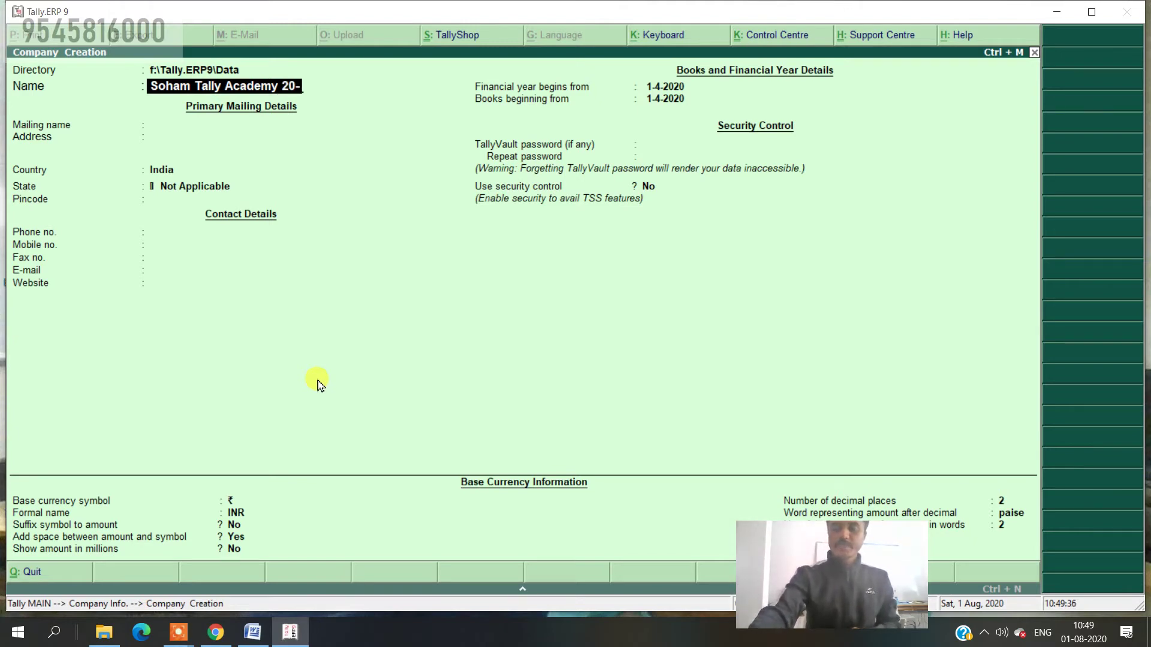
{"action": "type", "text": "21"}
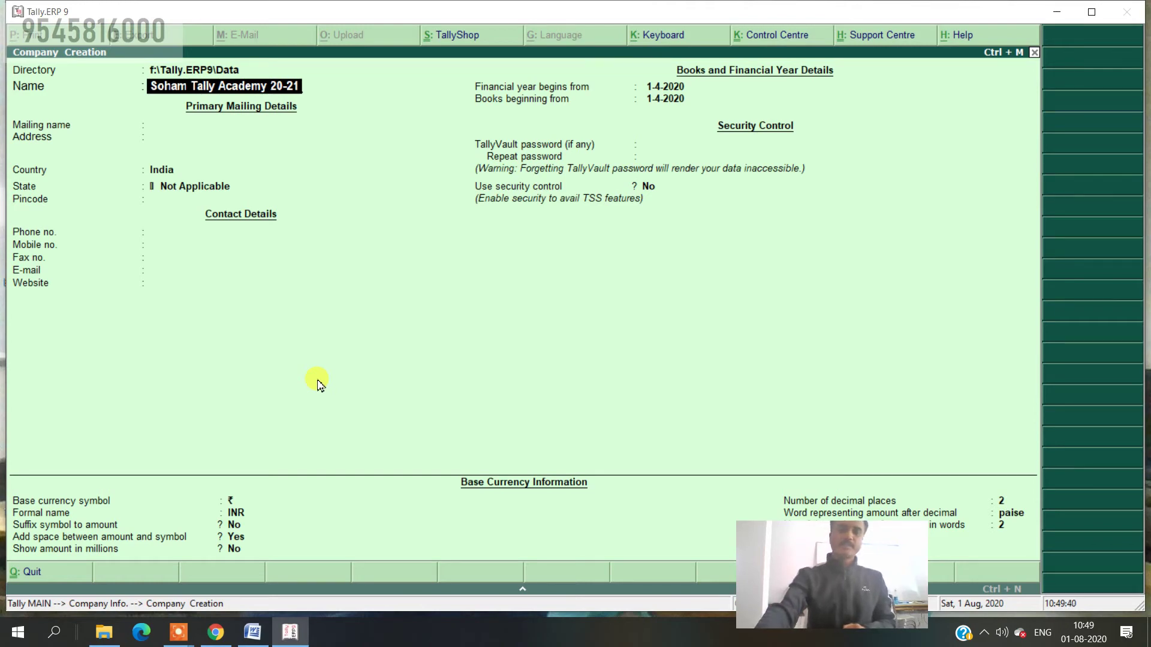
{"action": "key", "text": "Return"}
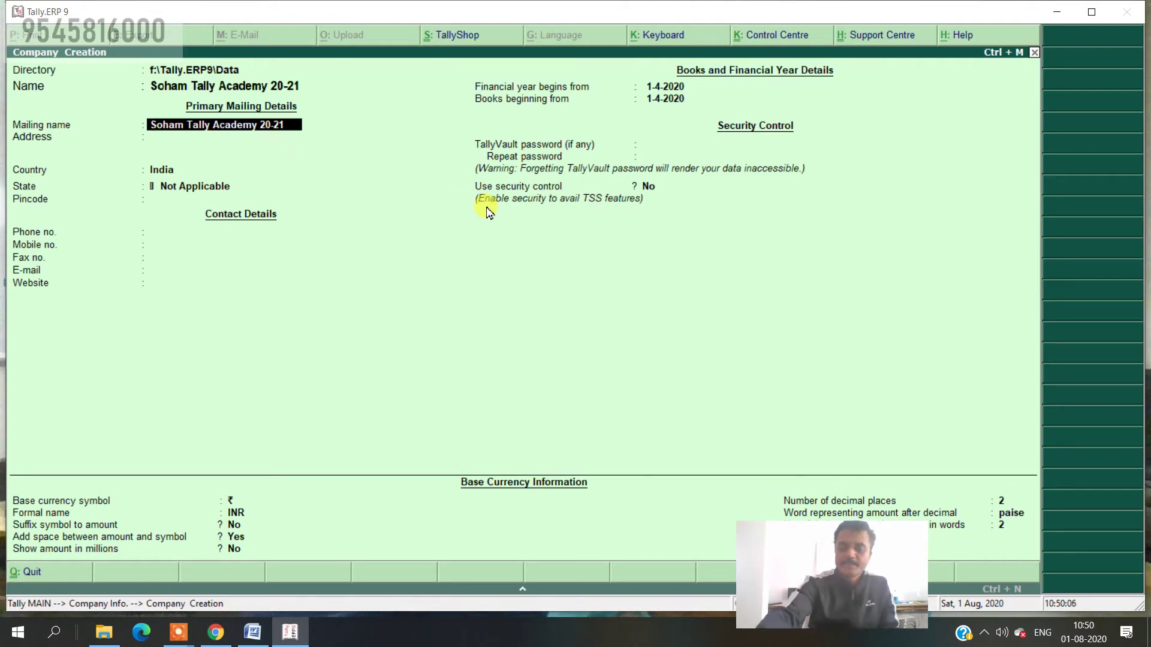
- Shorten the mailing name to 'Soham Tally Academy' and enter the company's two street address lines
{"action": "key", "text": "BackSpace"}
{"action": "key", "text": "BackSpace"}
{"action": "key", "text": "BackSpace"}
{"action": "key", "text": "BackSpace"}
{"action": "key", "text": "BackSpace"}
{"action": "key", "text": "BackSpace"}
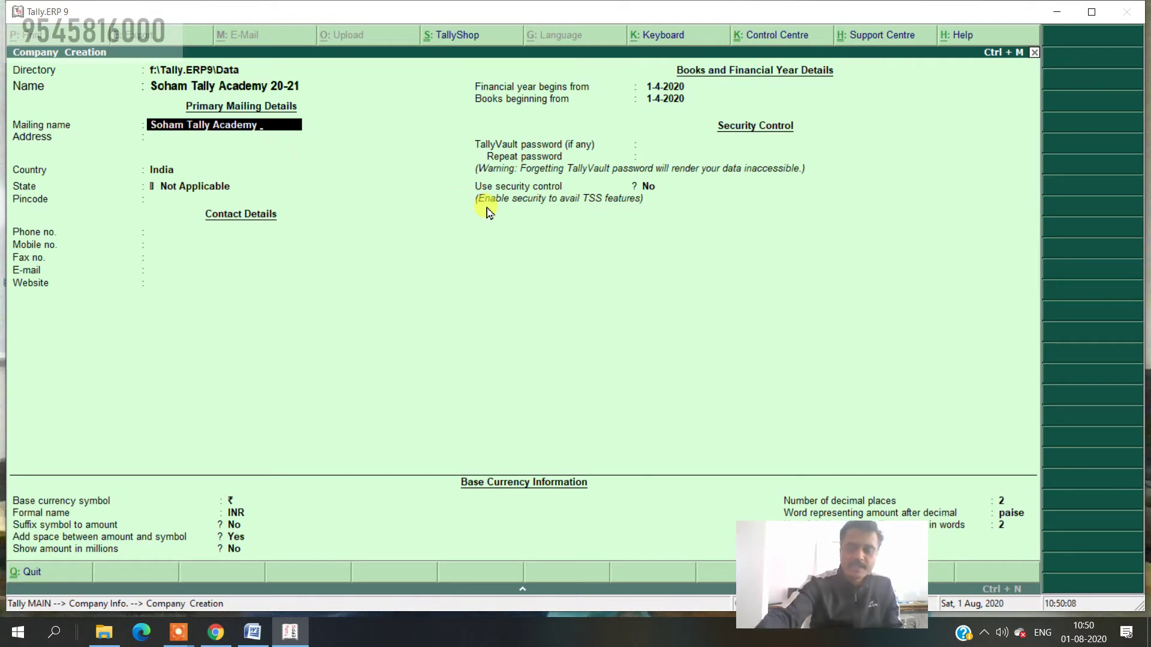
{"action": "key", "text": "Return"}
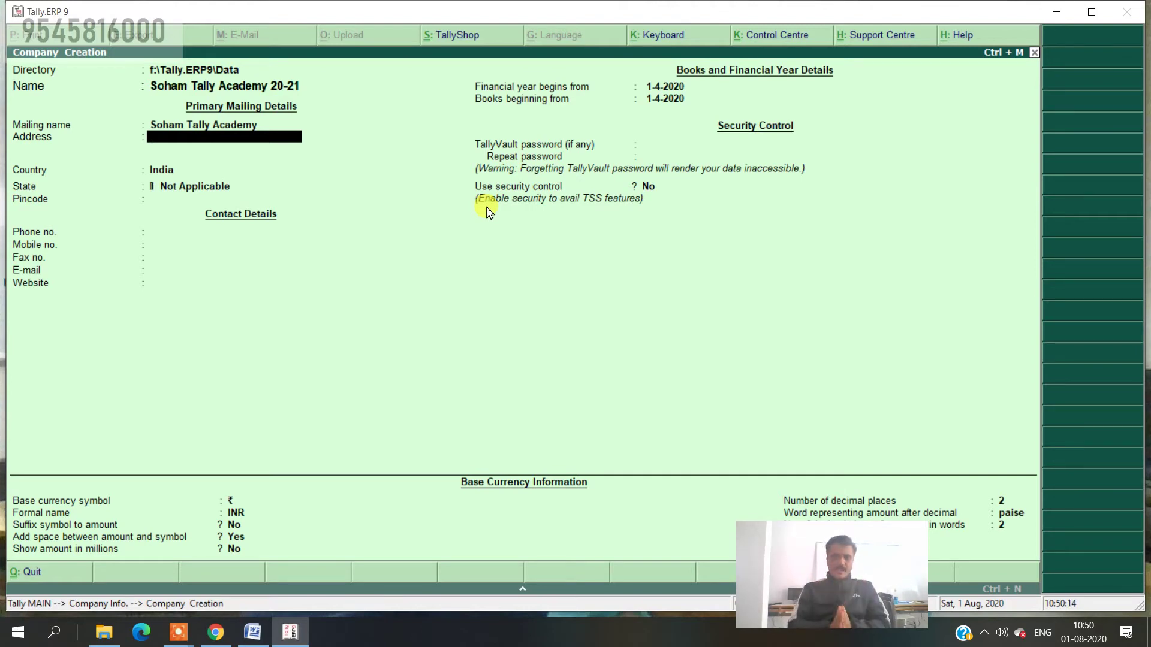
{"action": "type", "text": "S"}
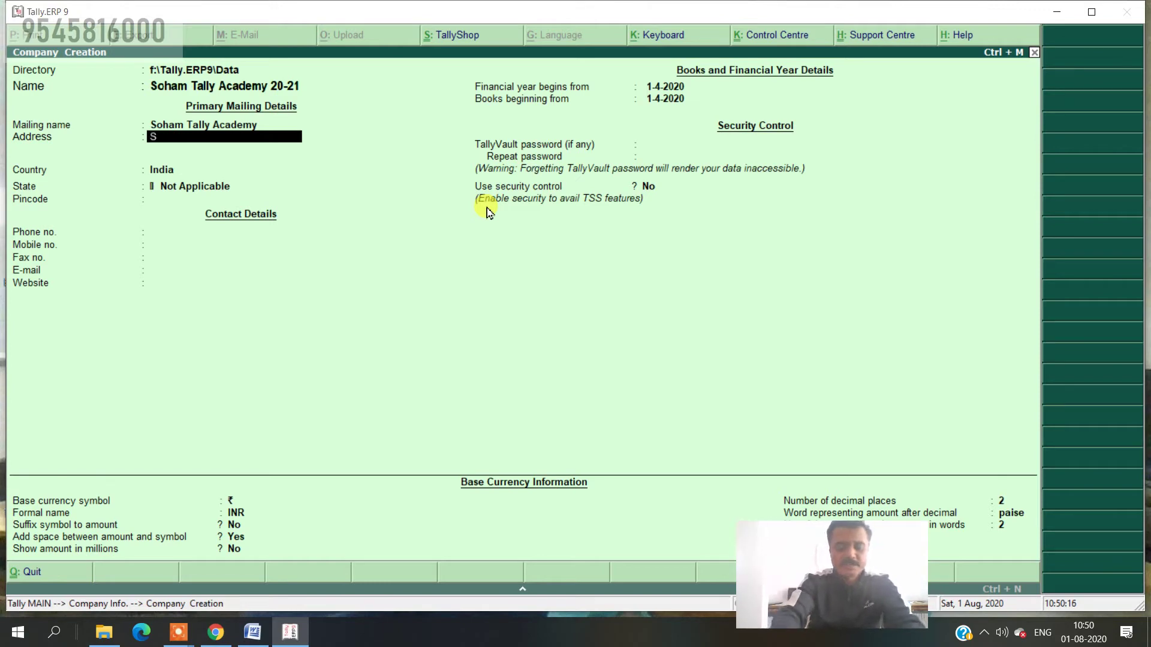
{"action": "type", "text": "oham"}
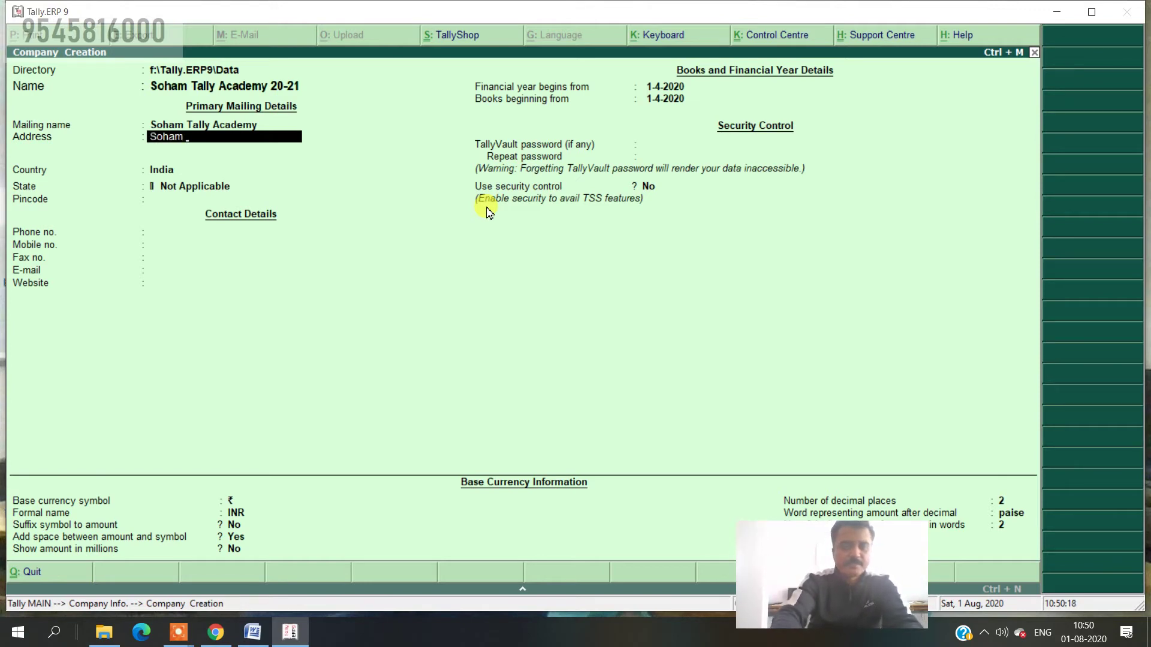
{"action": "key", "text": "BackSpace"}
{"action": "key", "text": "BackSpace"}
{"action": "key", "text": "BackSpace"}
{"action": "key", "text": "BackSpace"}
{"action": "key", "text": "BackSpace"}
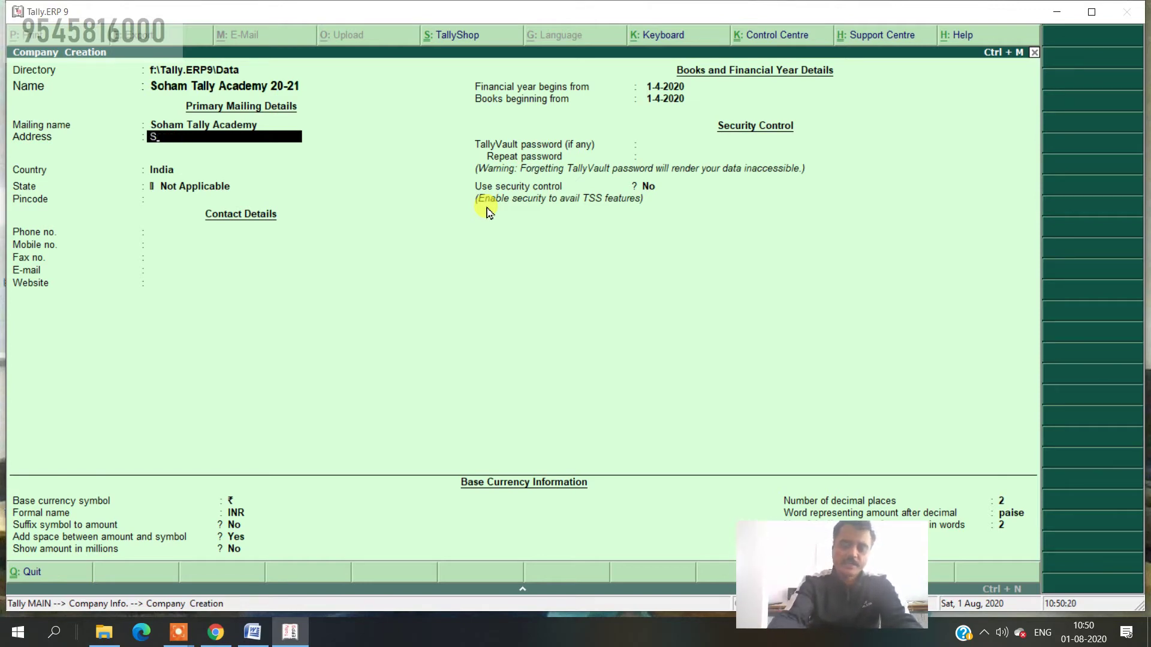
{"action": "key", "text": "BackSpace"}
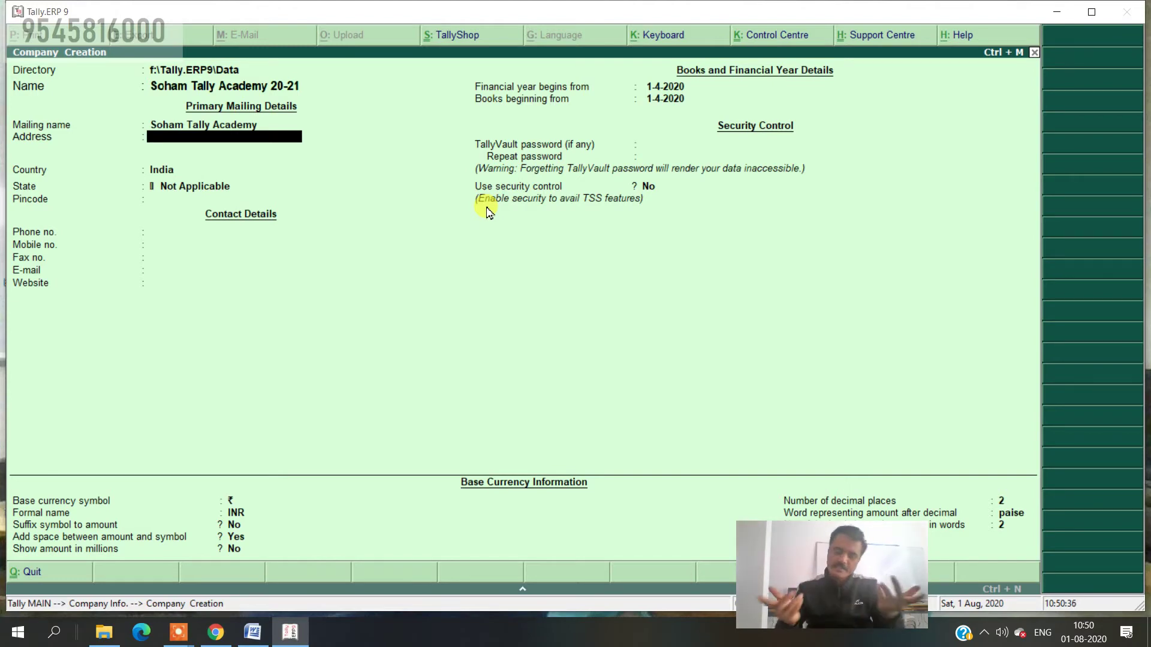
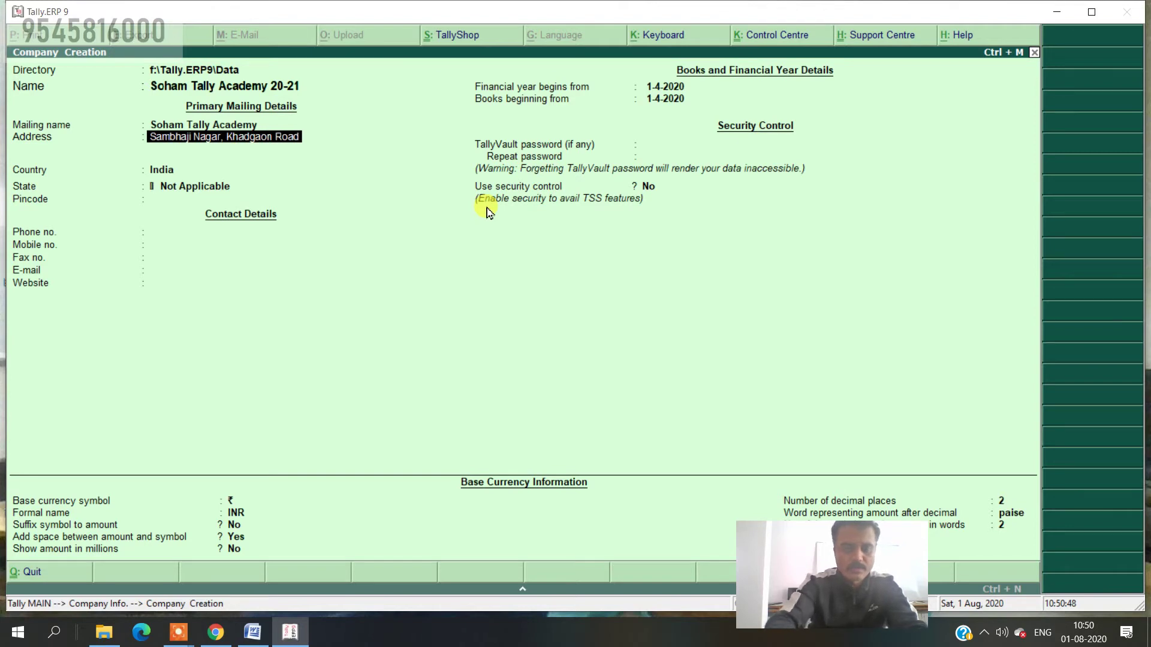
{"action": "key", "text": "Return"}
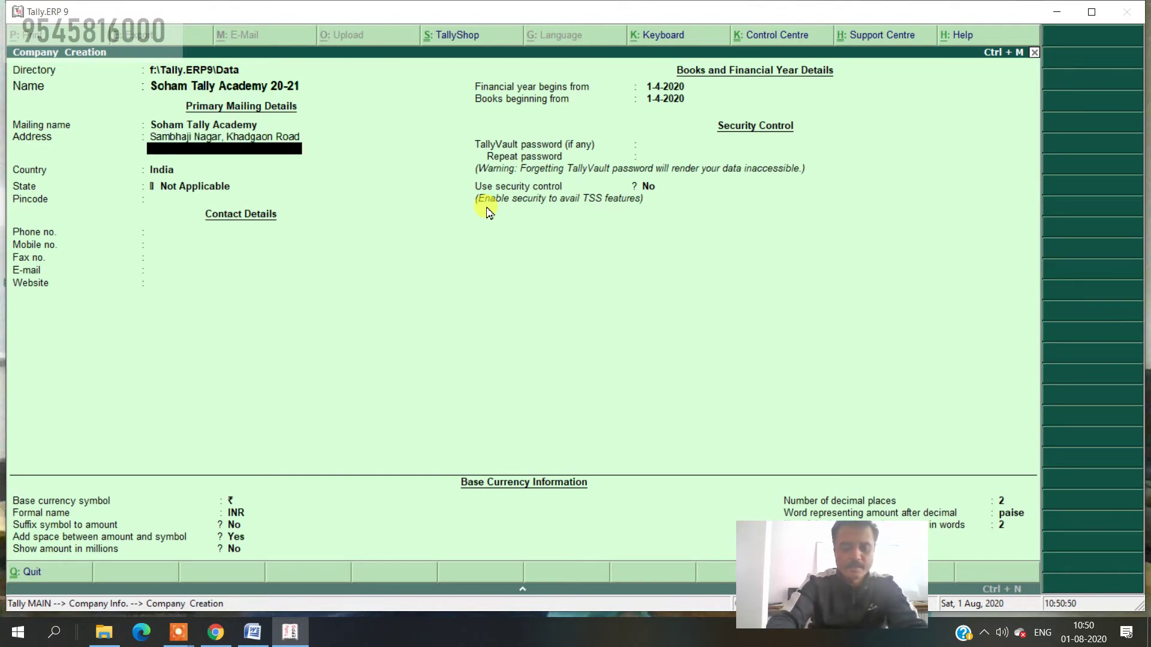
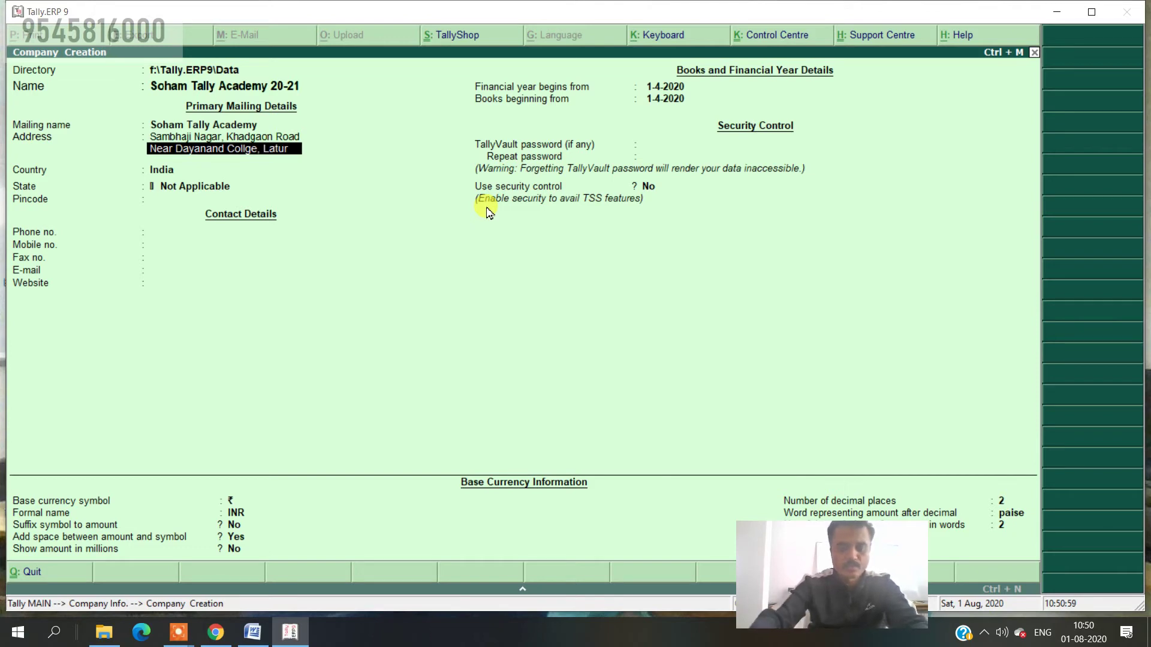
{"action": "key", "text": "Return"}
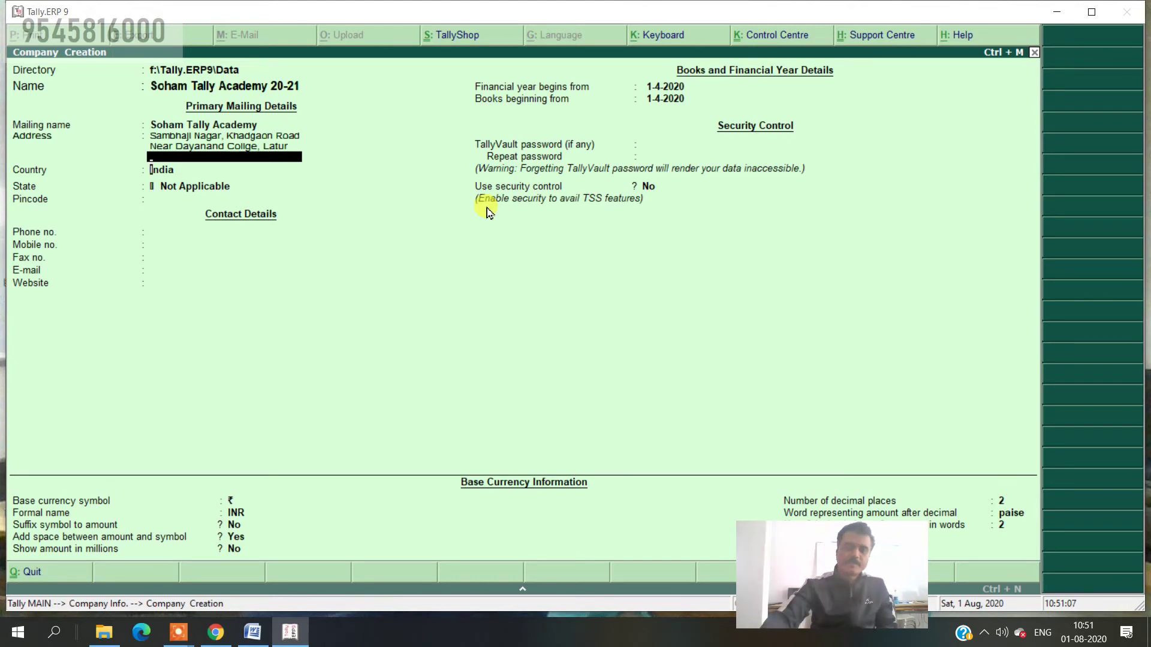
- Keep India as the country, choose Maharashtra as the state, and enter the pincode
{"action": "key", "text": "Return"}
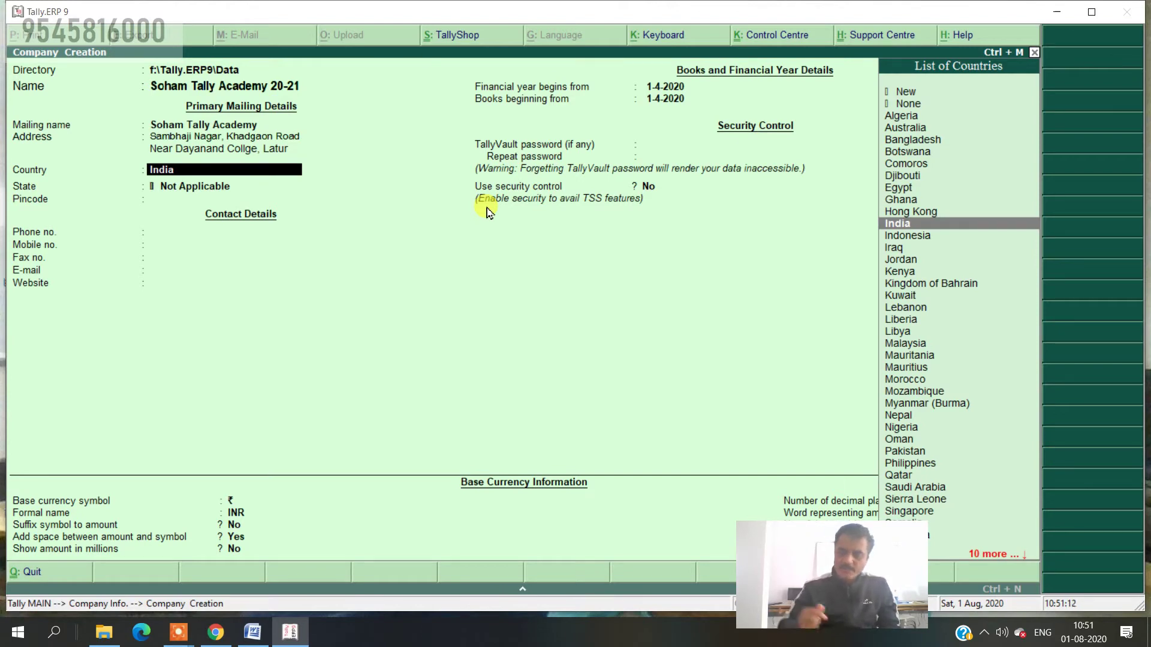
{"action": "key", "text": "Return"}
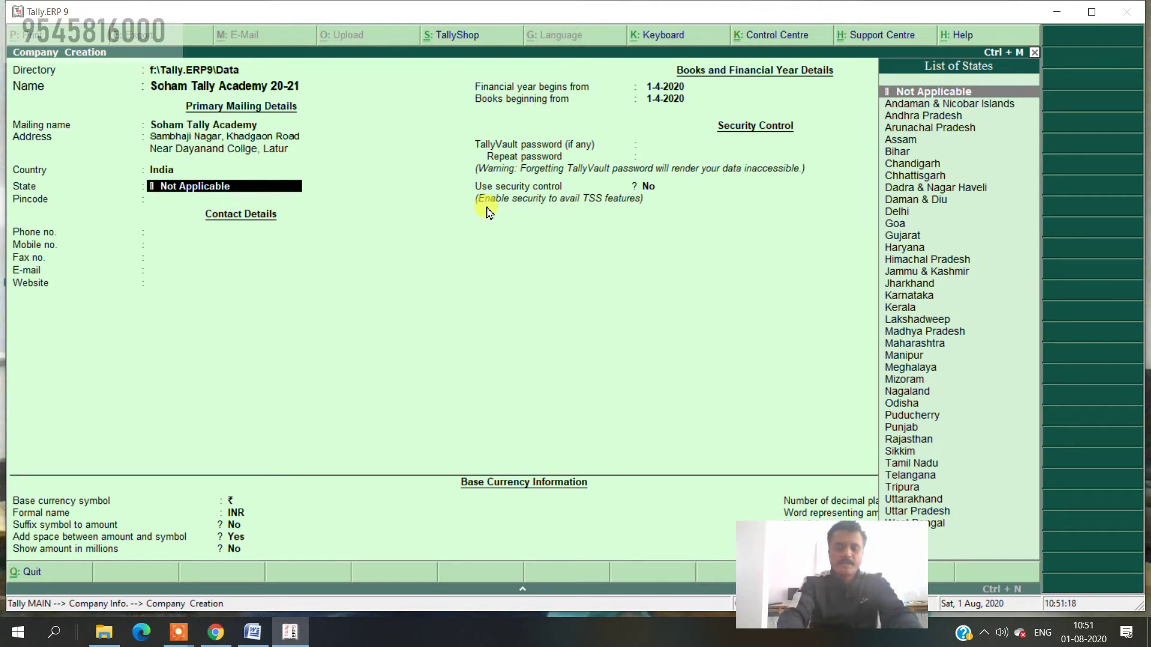
{"action": "type", "text": "Mah"}
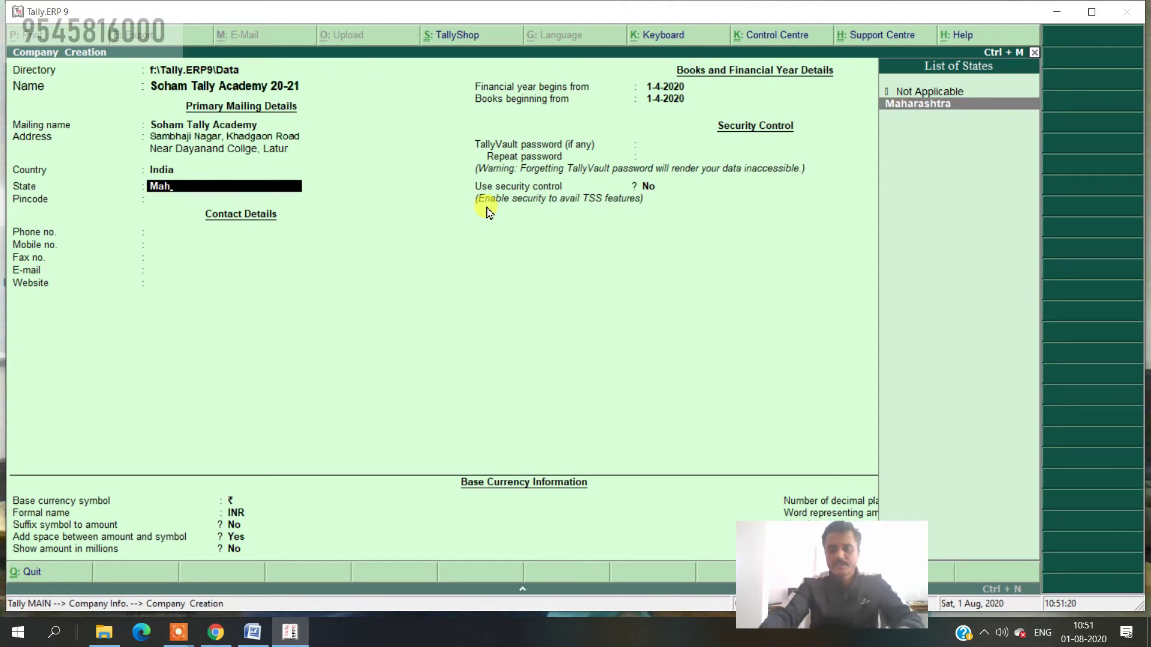
{"action": "key", "text": "Return"}
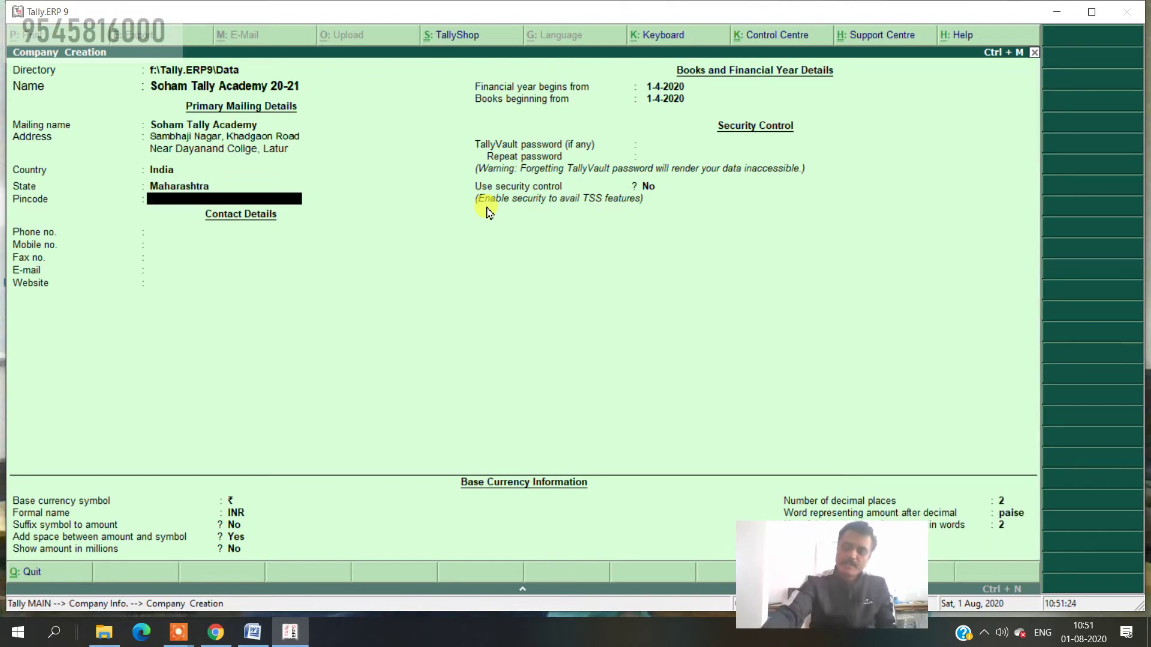
{"action": "type", "text": "413512"}
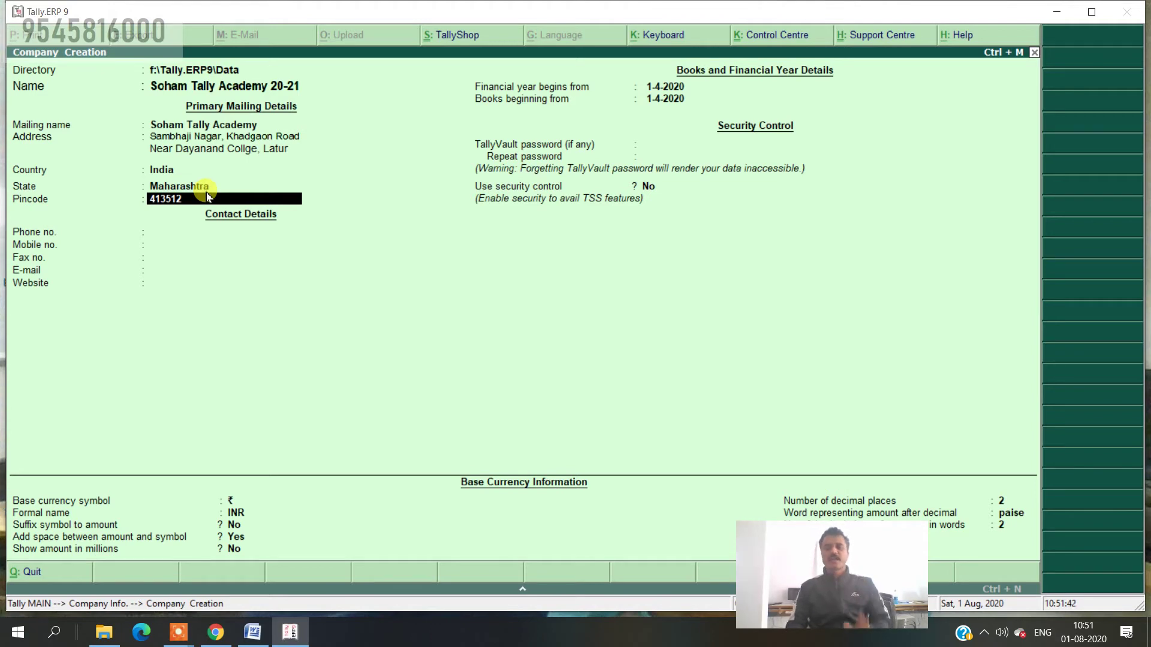
- Enter the company's landline phone number and mobile number
{"action": "key", "text": "Return"}
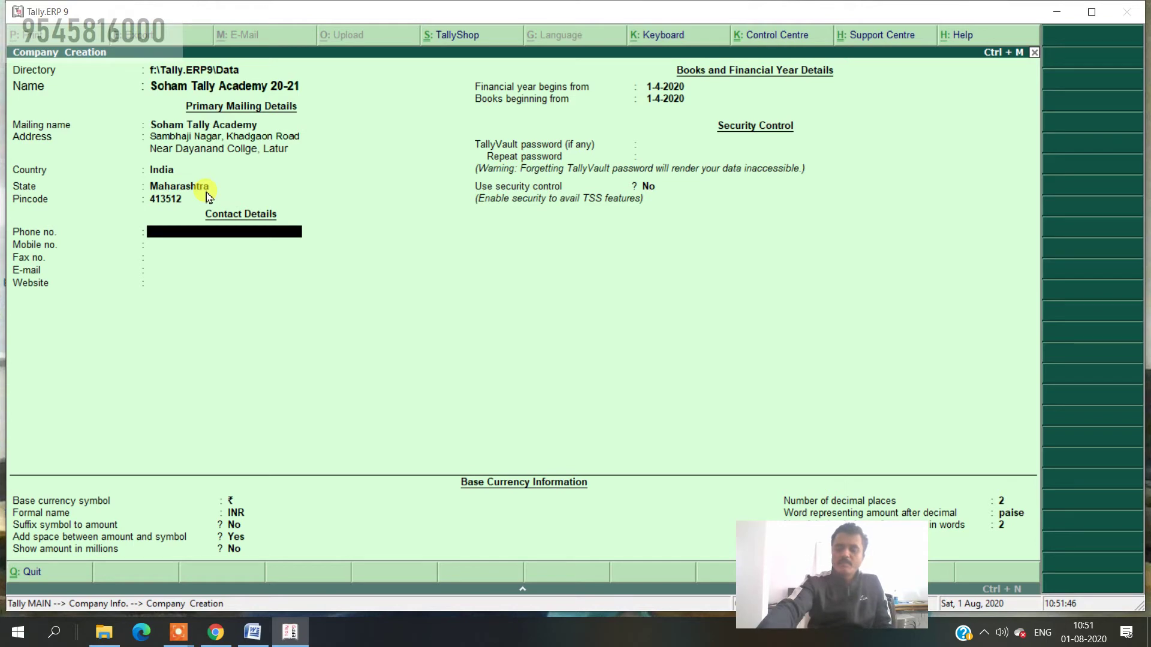
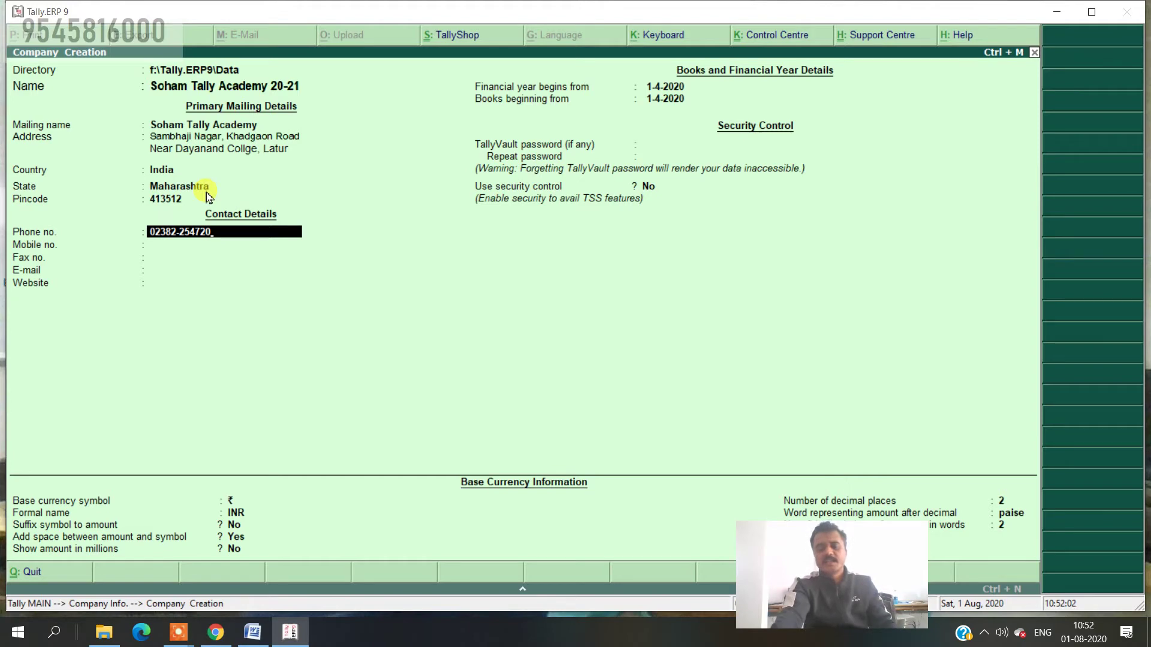
{"action": "key", "text": "Return"}
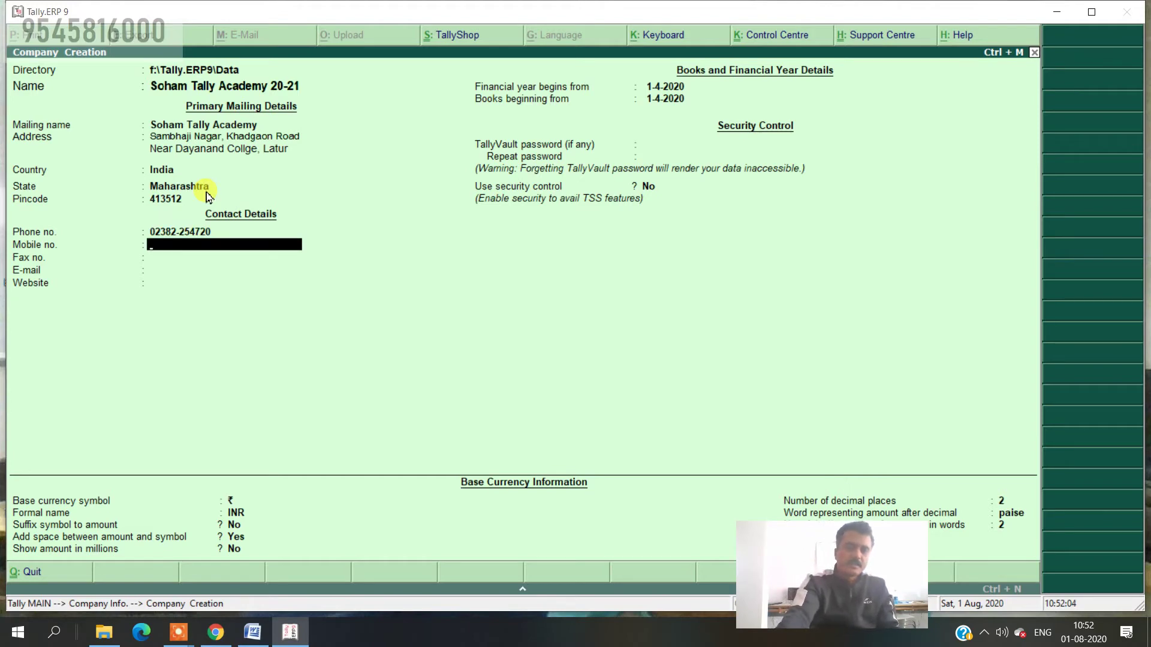
{"action": "type", "text": "954"}
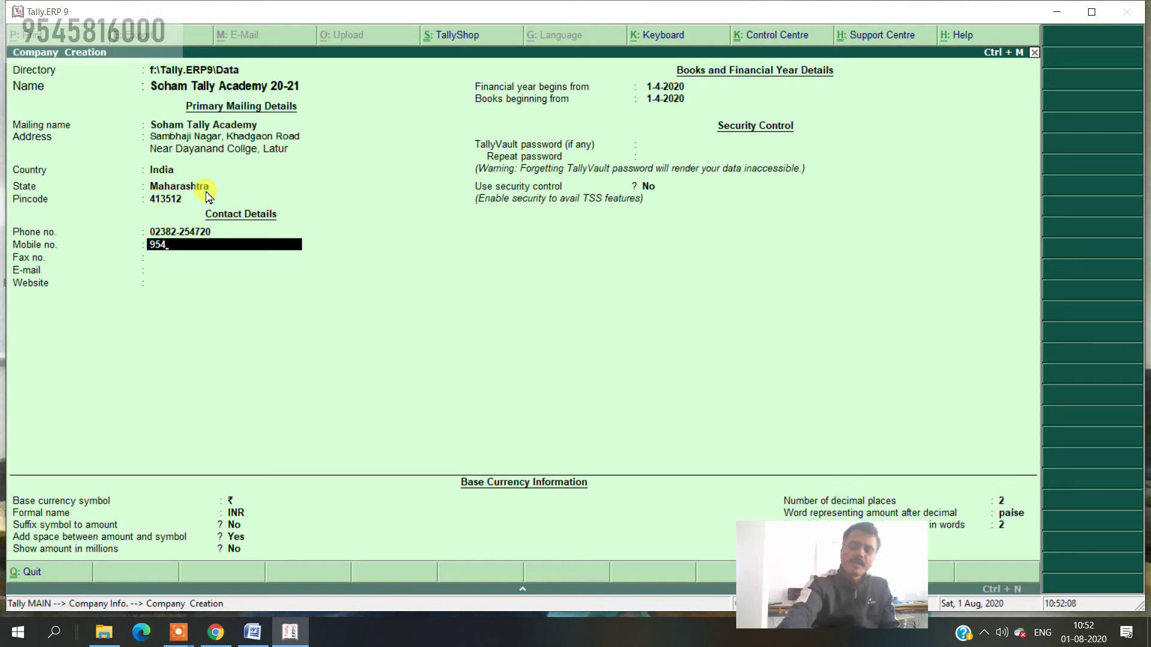
{"action": "key", "text": "BackSpace"}
{"action": "key", "text": "BackSpace"}
{"action": "key", "text": "BackSpace"}
{"action": "type", "text": "0"}
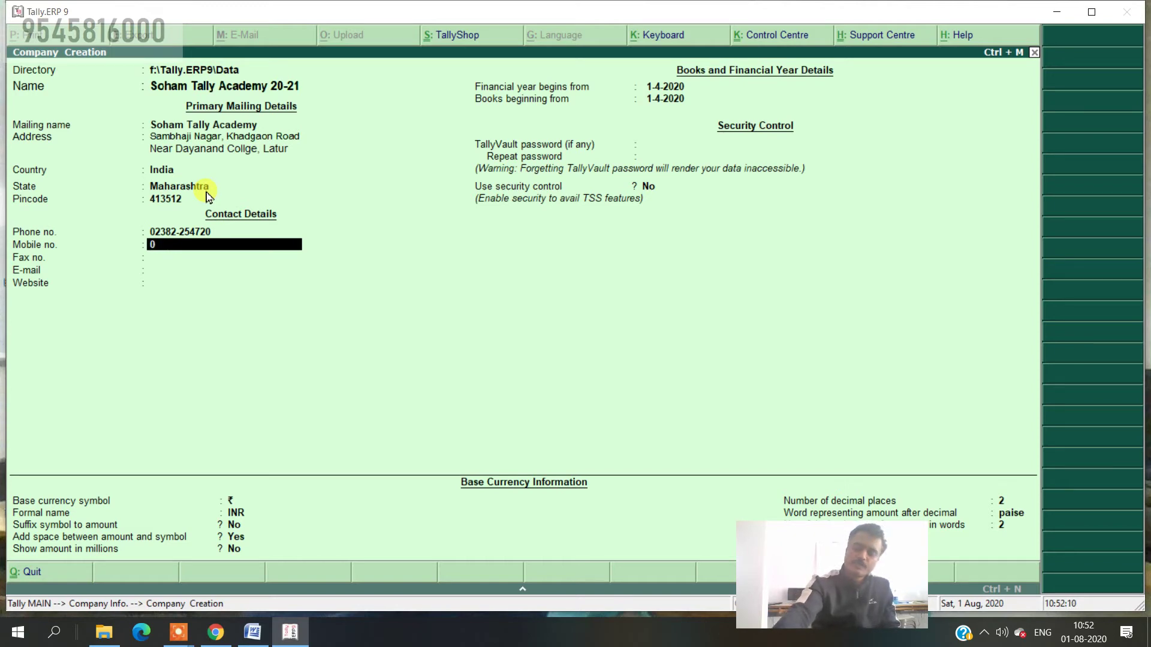
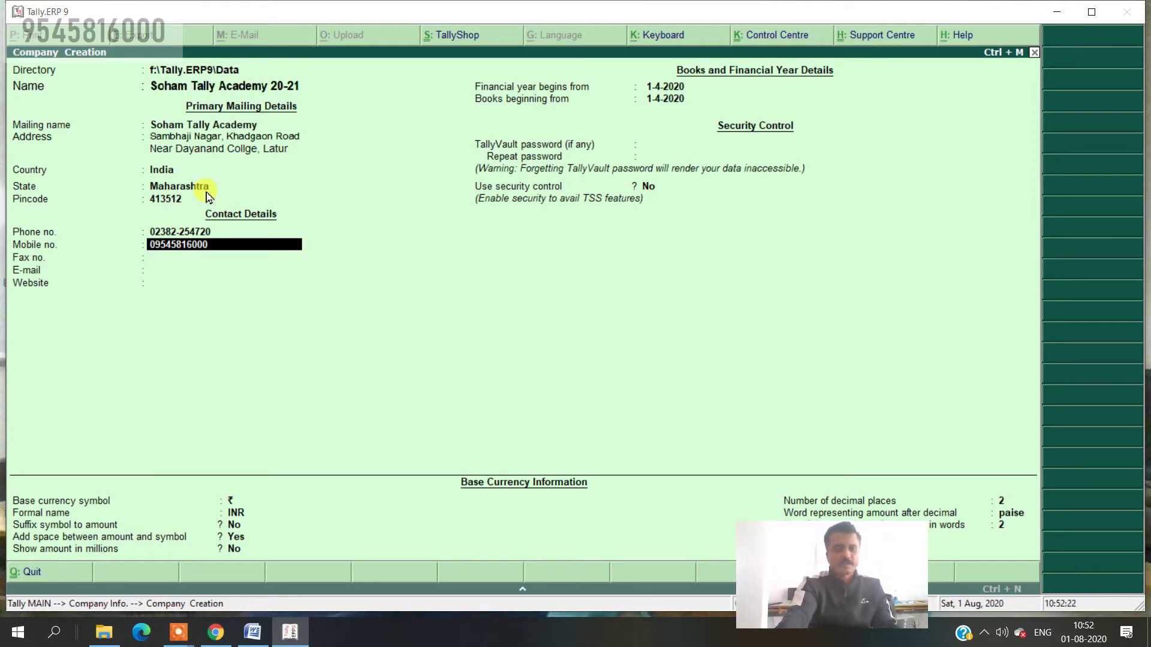
{"action": "key", "text": "Return"}
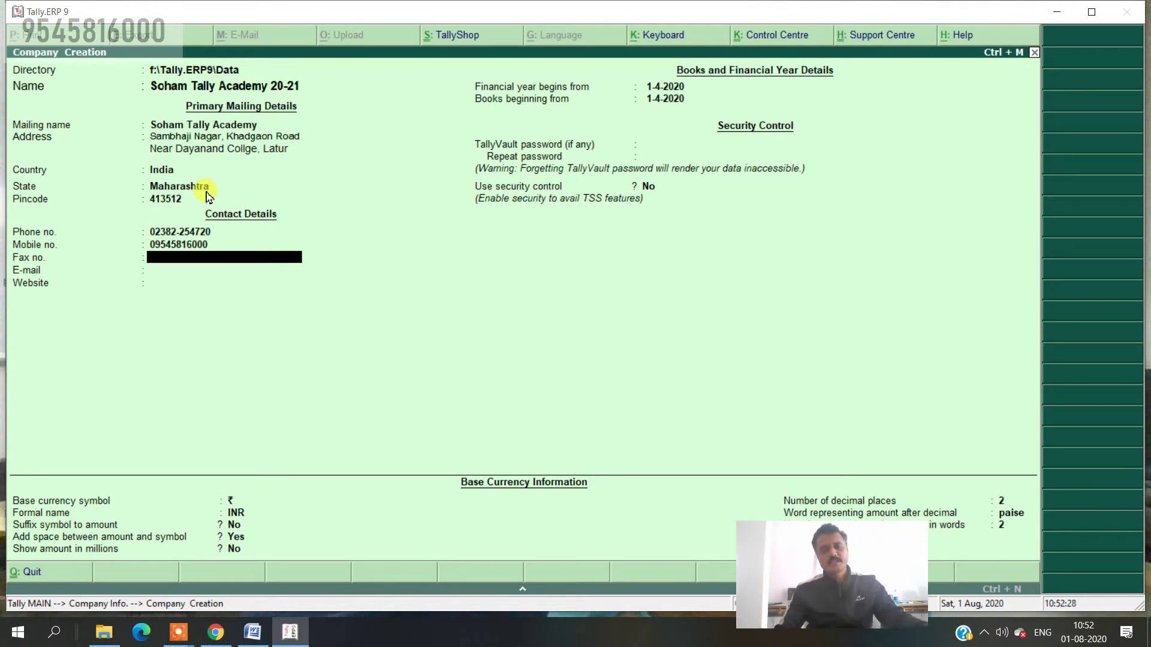
{"action": "key", "text": "Return"}
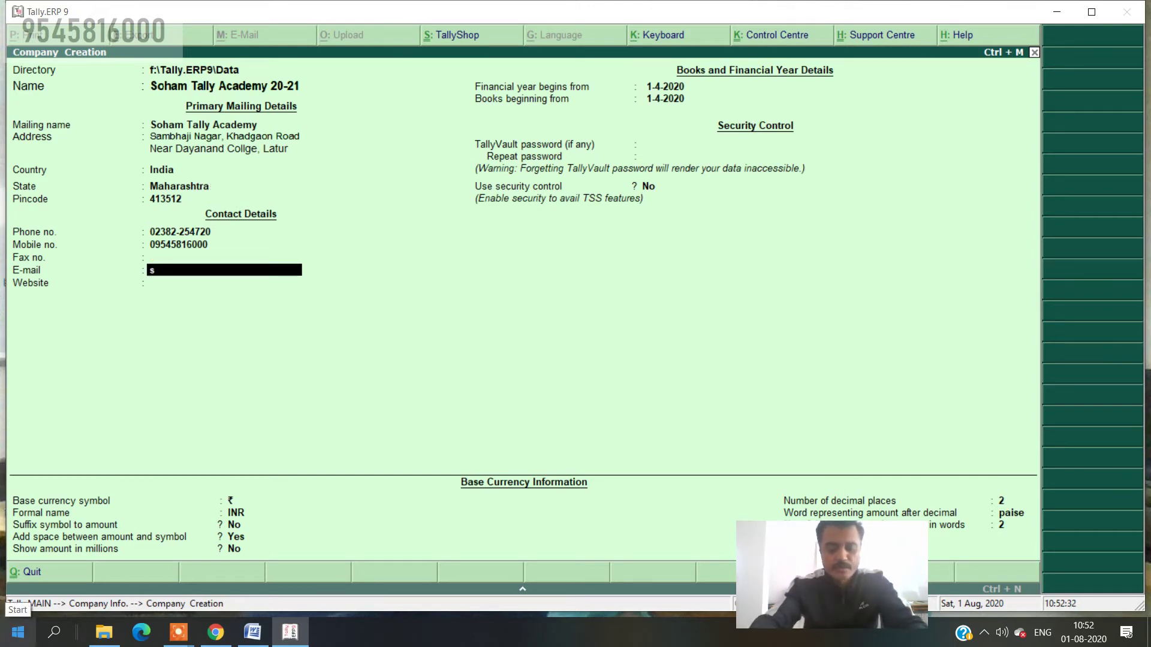
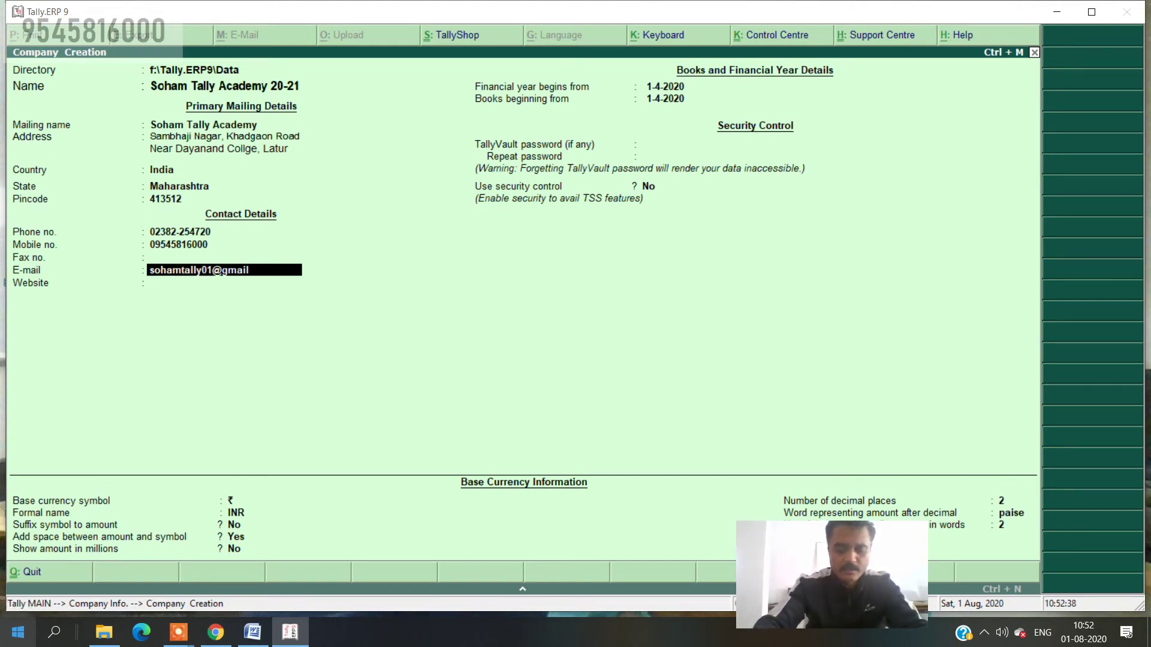
{"action": "key", "text": "Return"}
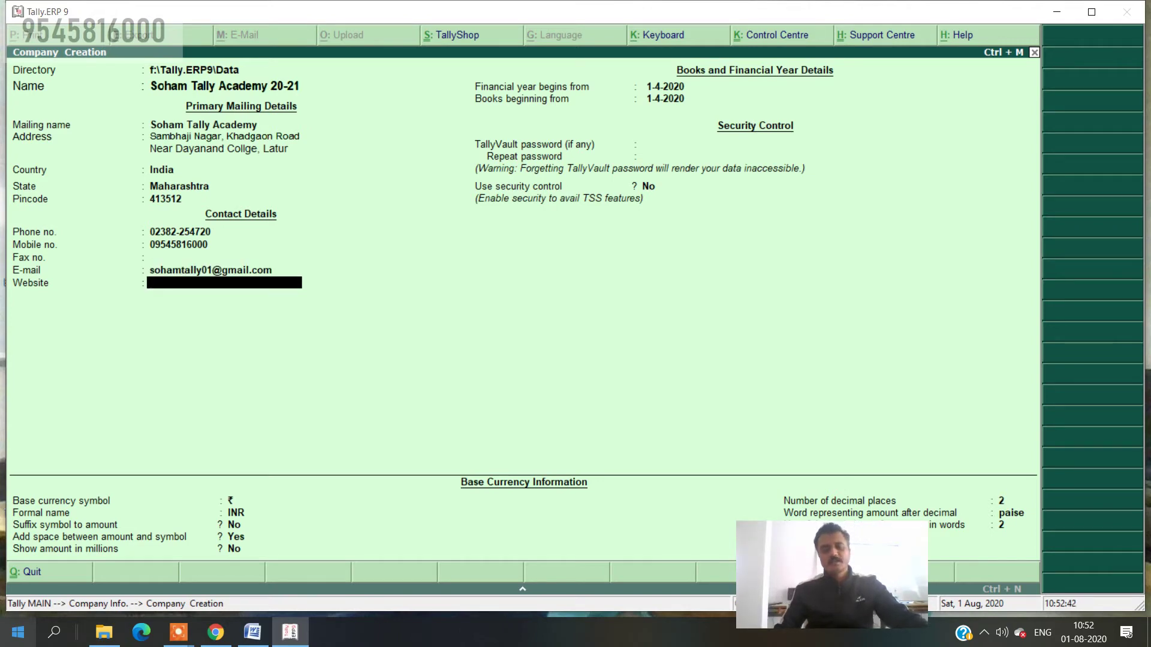
{"action": "type", "text": "ww"}
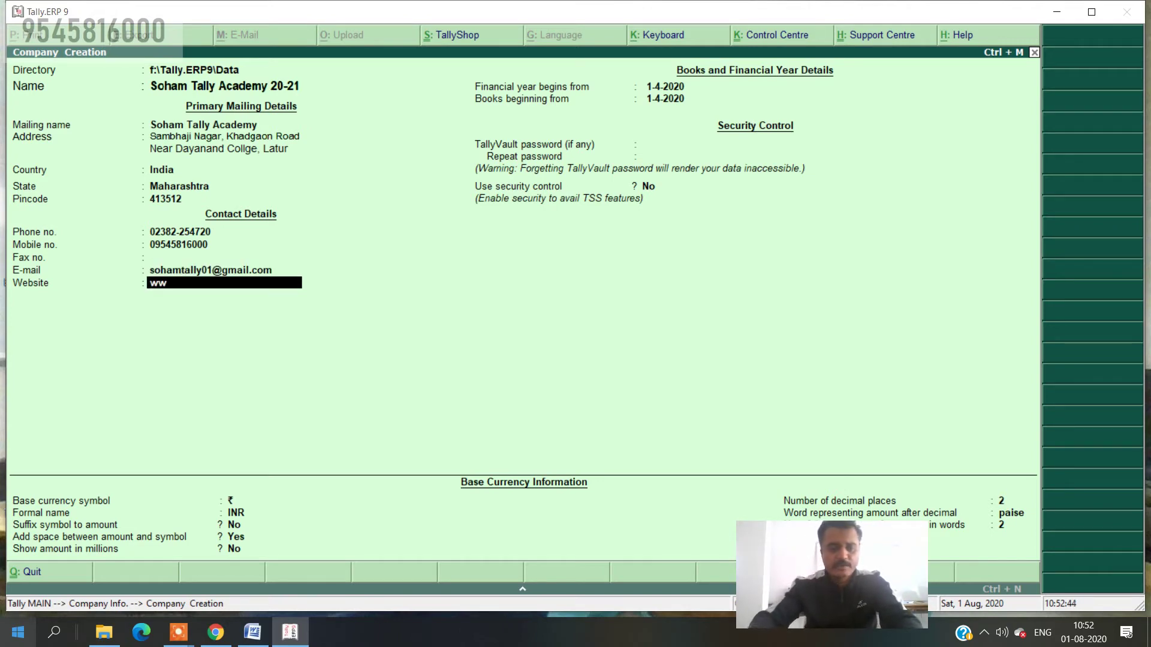
{"action": "type", "text": "w.soh"}
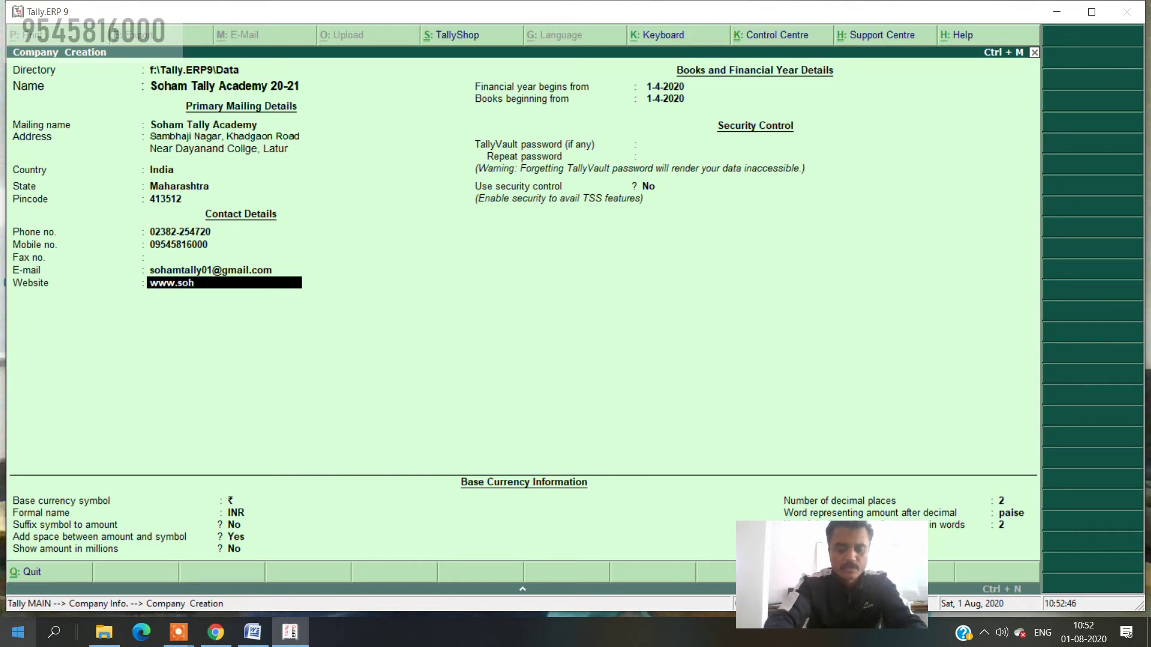
{"action": "type", "text": "amtally"}
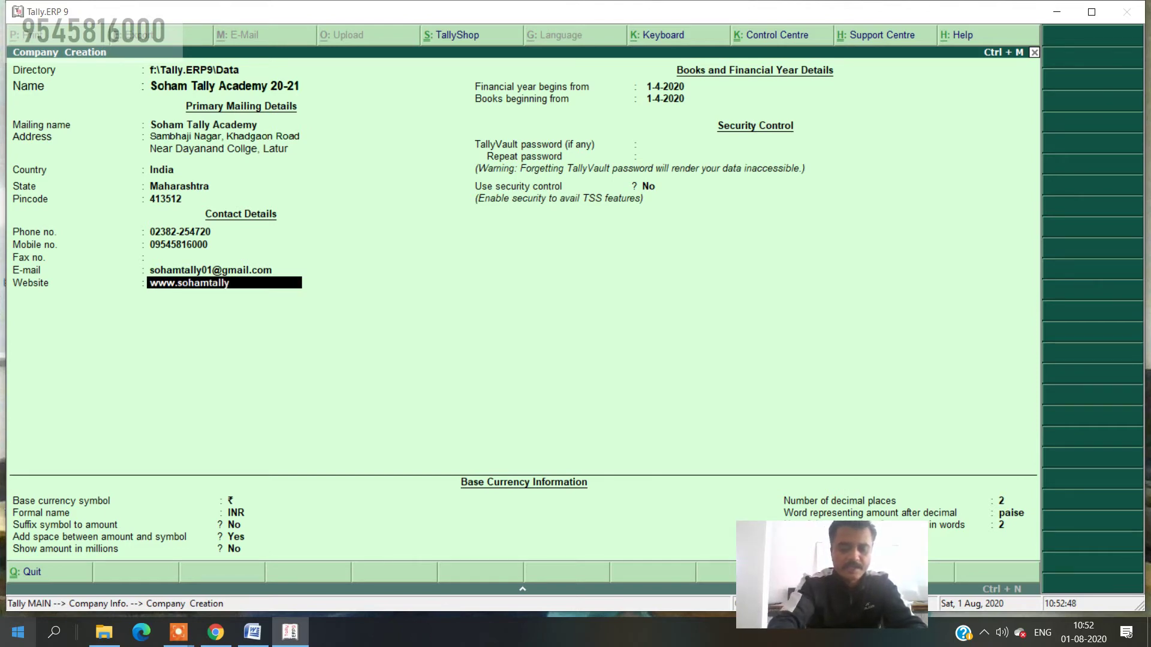
{"action": "type", "text": "academ"}
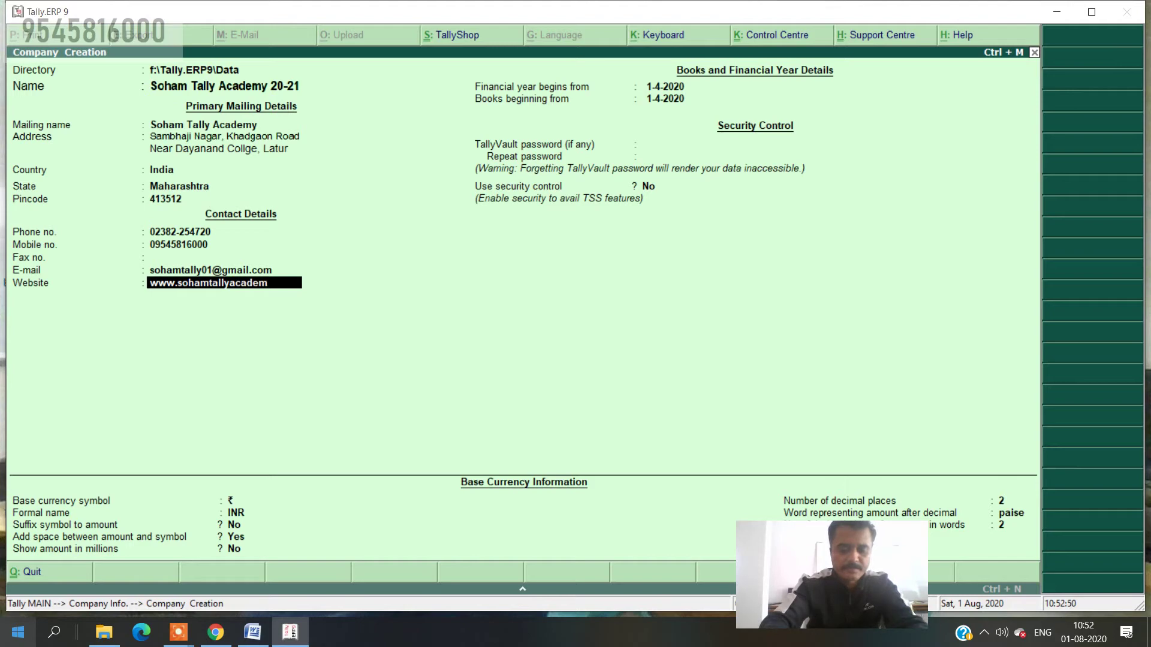
{"action": "type", "text": "y.com"}
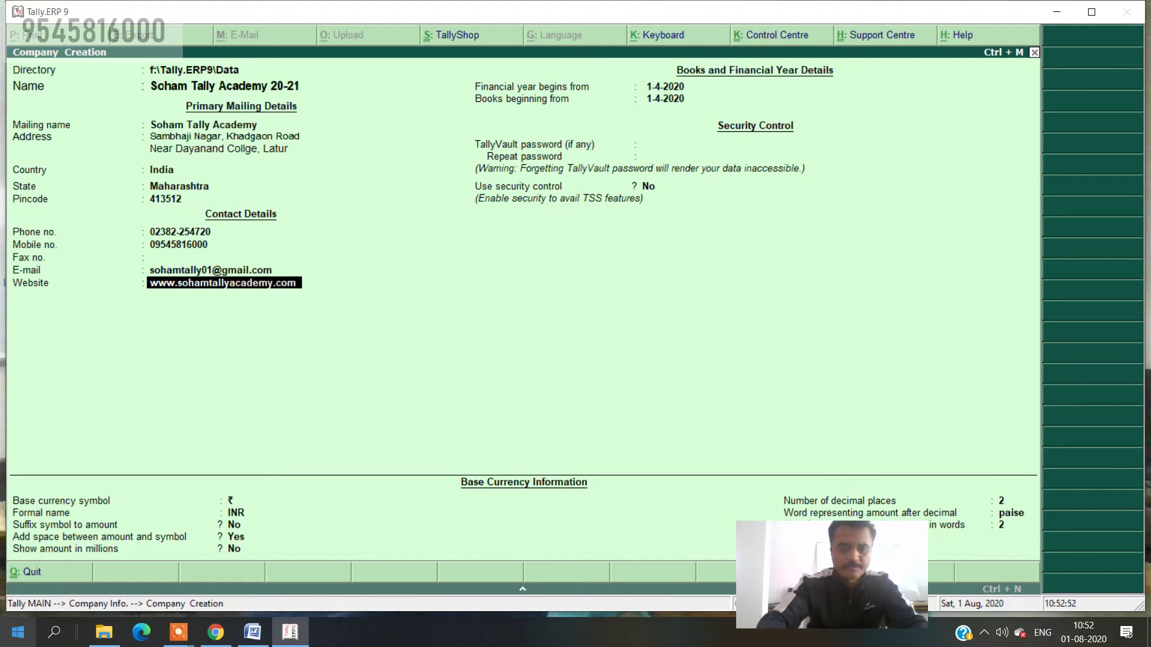
- Confirm the website and keep 1-4-2020 as financial year and books beginning dates
{"action": "key", "text": "Return"}
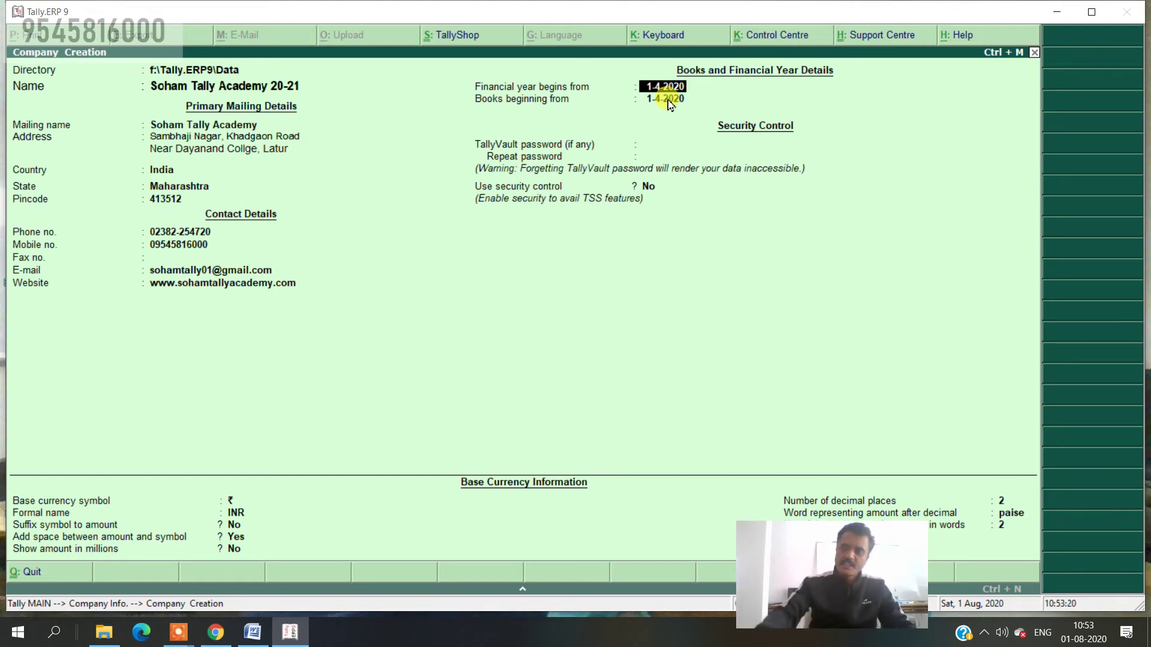
{"action": "key", "text": "Return"}
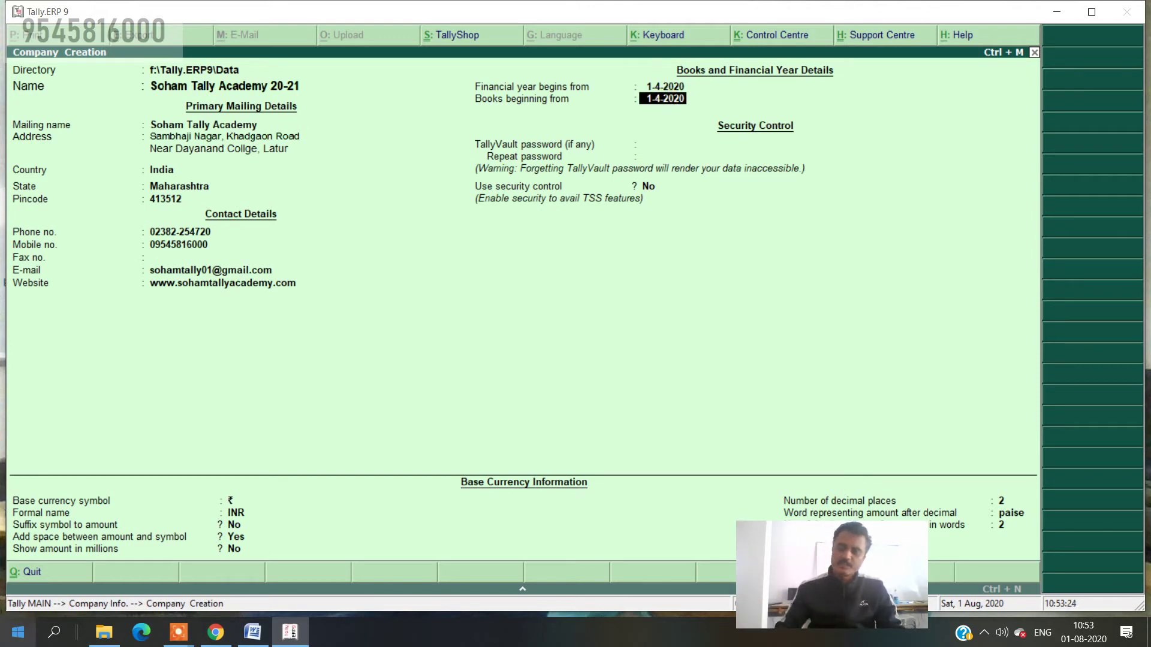
{"action": "key", "text": "Return"}
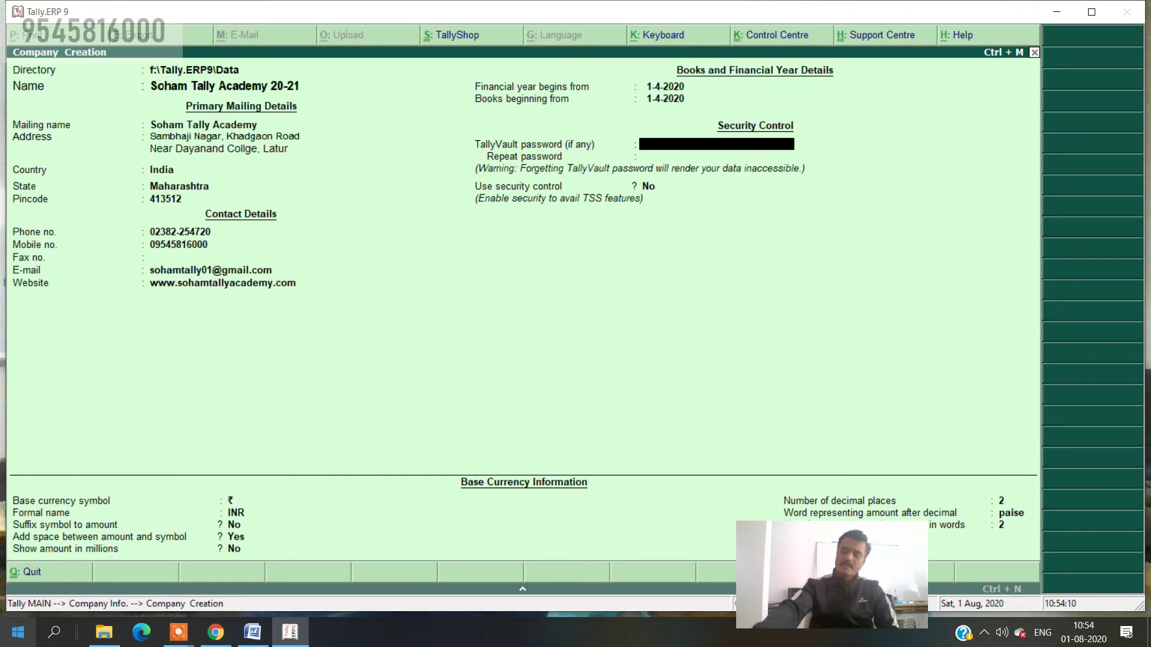
- Leave the TallyVault password empty, turn on security control, and enter the administrator name
{"action": "key", "text": "Return"}
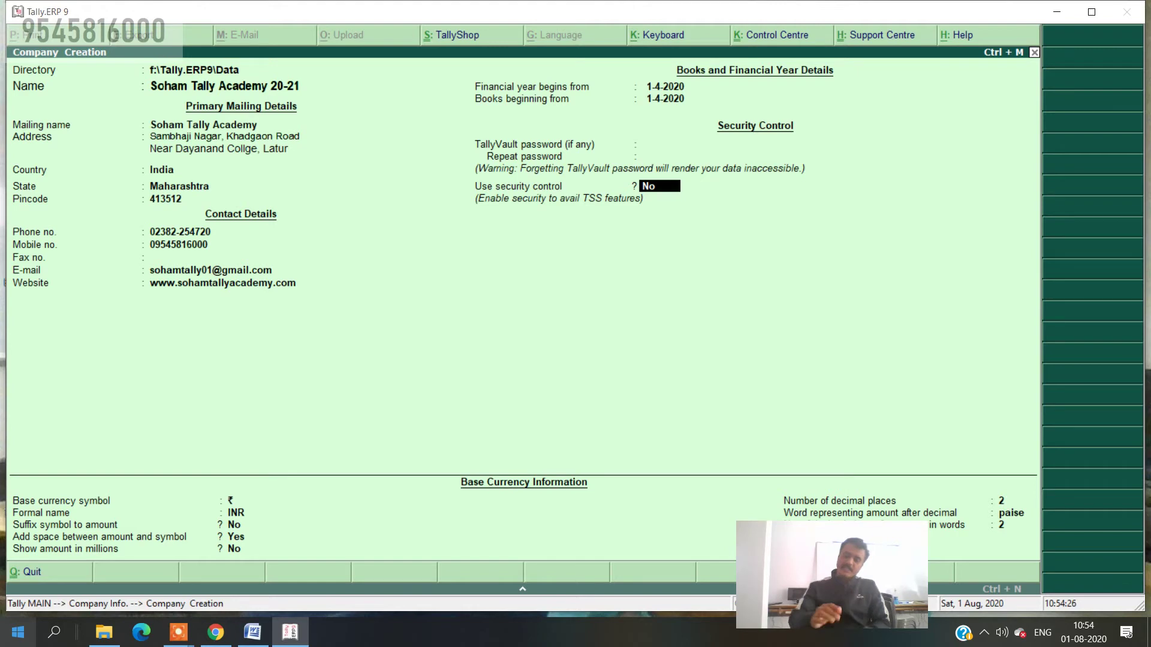
{"action": "type", "text": "y"}
{"action": "key", "text": "Return"}
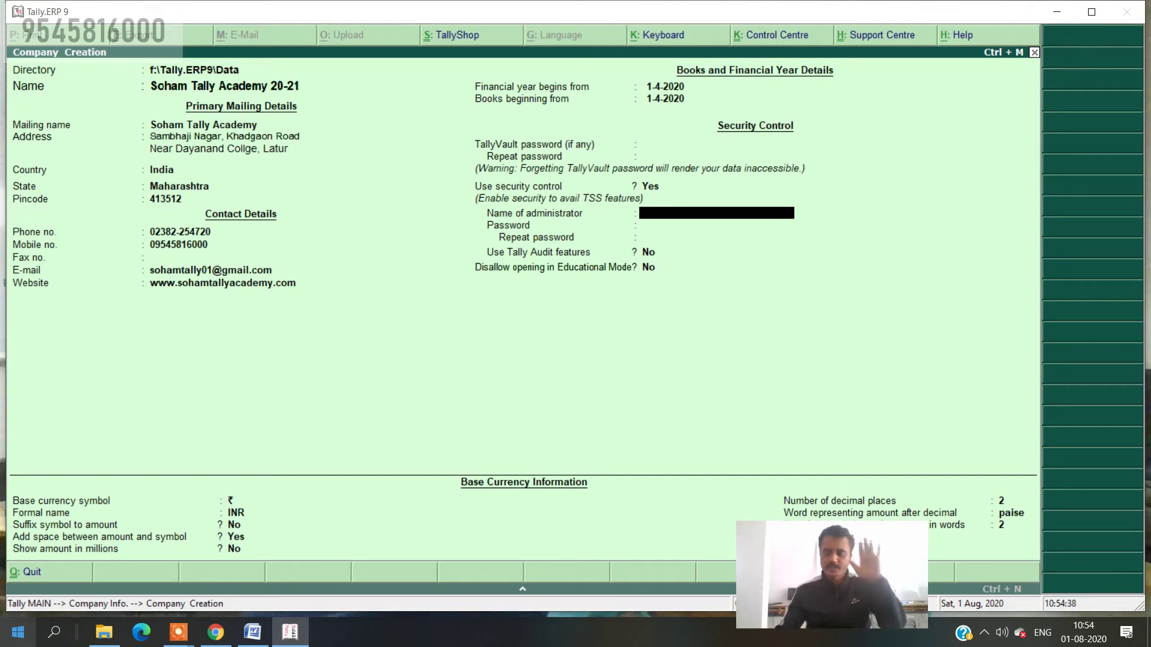
{"action": "type", "text": "soham"}
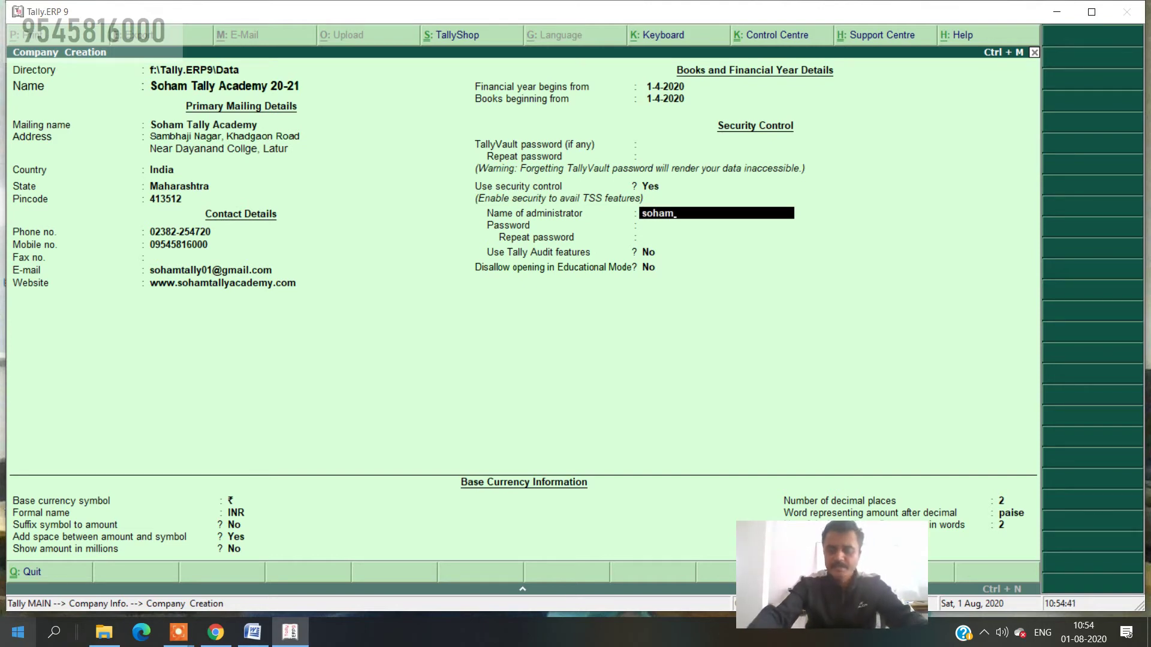
{"action": "key", "text": "Return"}
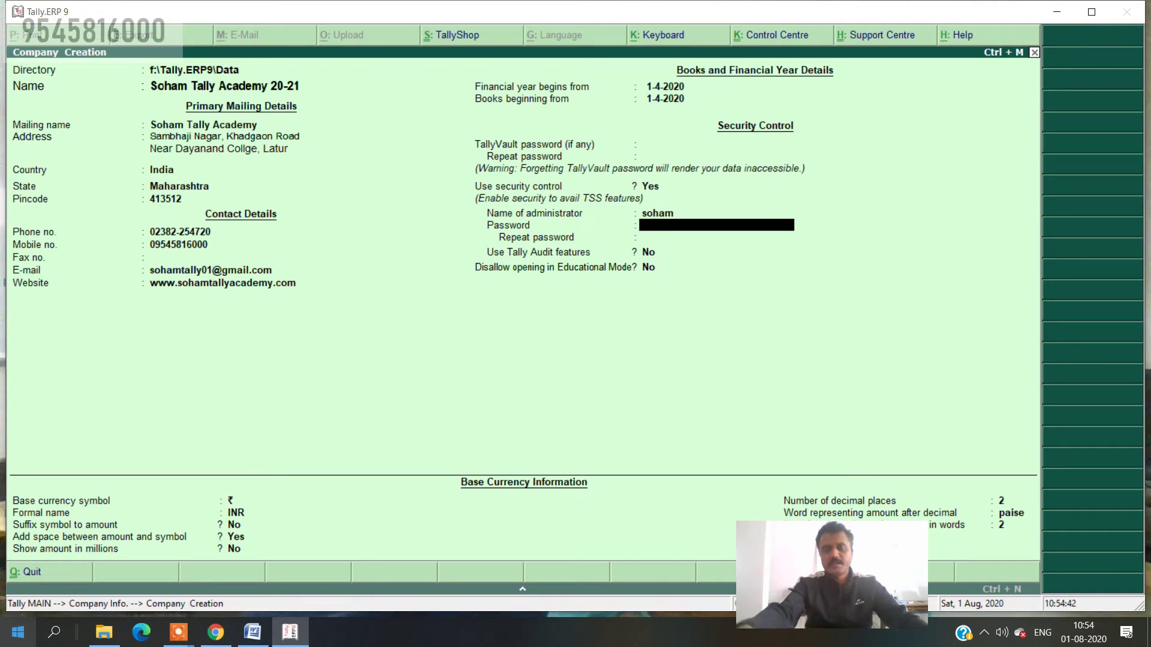
- Set and repeat the administrator password, dismiss the warning, and leave Tally Audit and educational restriction off
{"action": "type", "text": "1"}
{"action": "key", "text": "Return"}
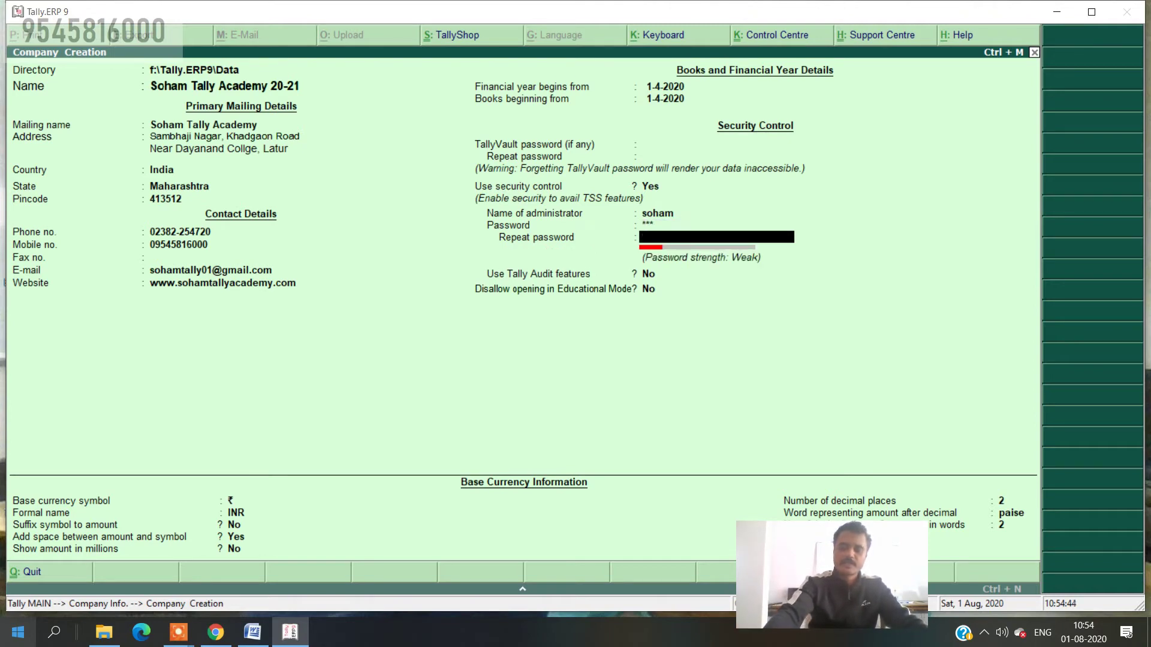
{"action": "type", "text": "123"}
{"action": "key", "text": "Return"}
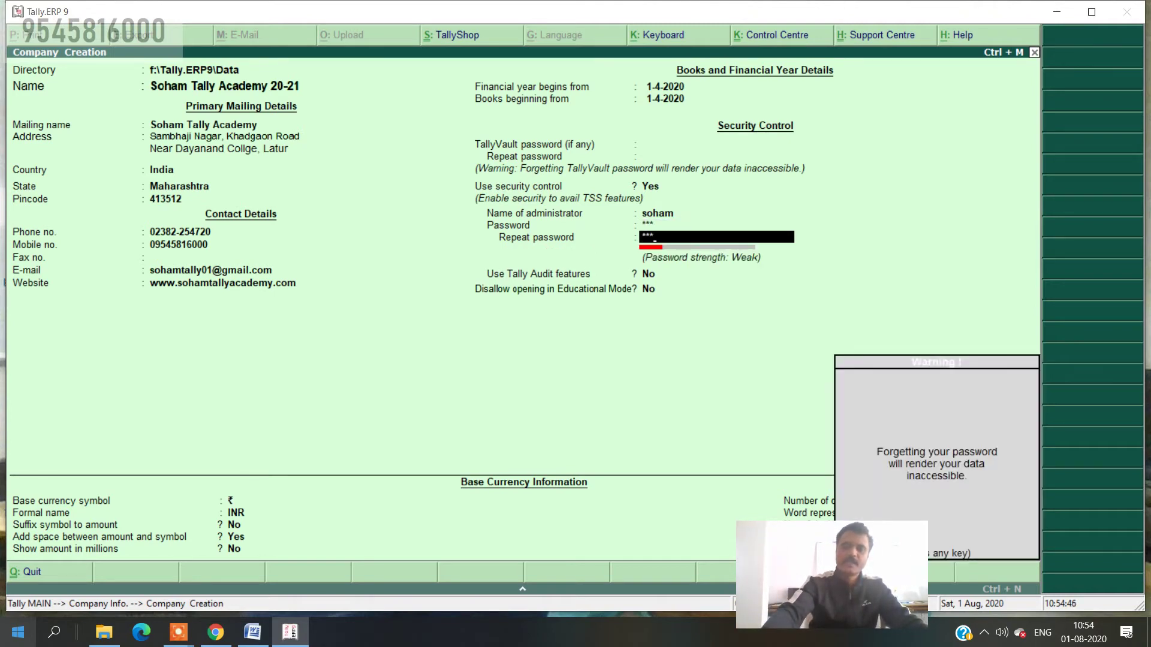
{"action": "key", "text": "Return"}
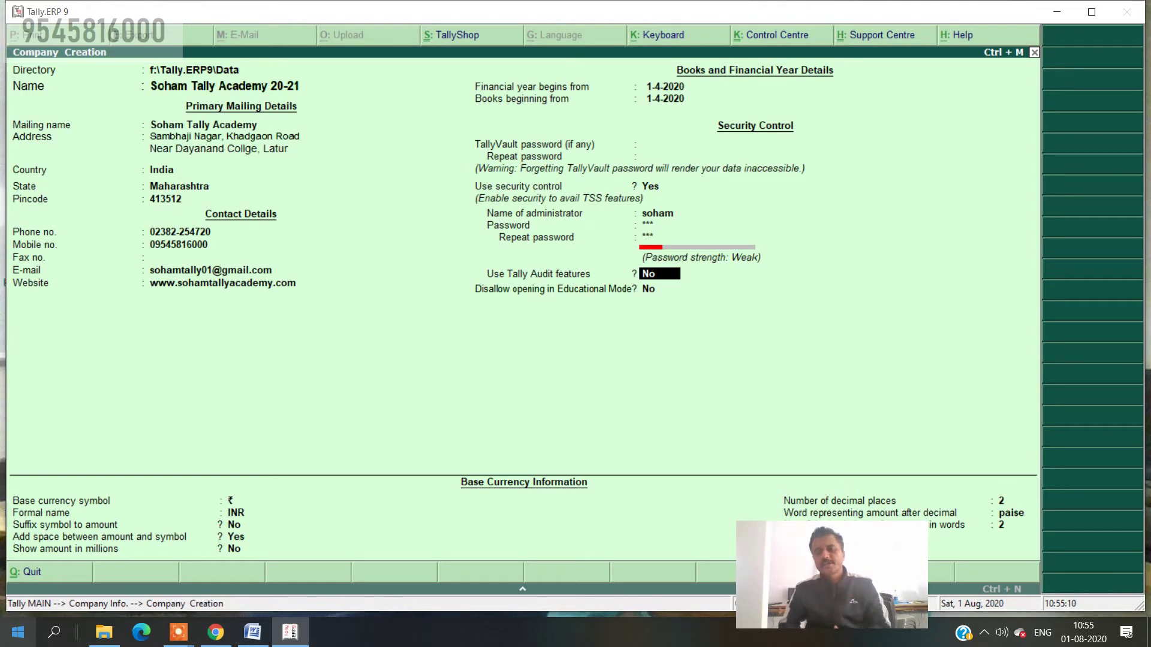
{"action": "key", "text": "Return"}
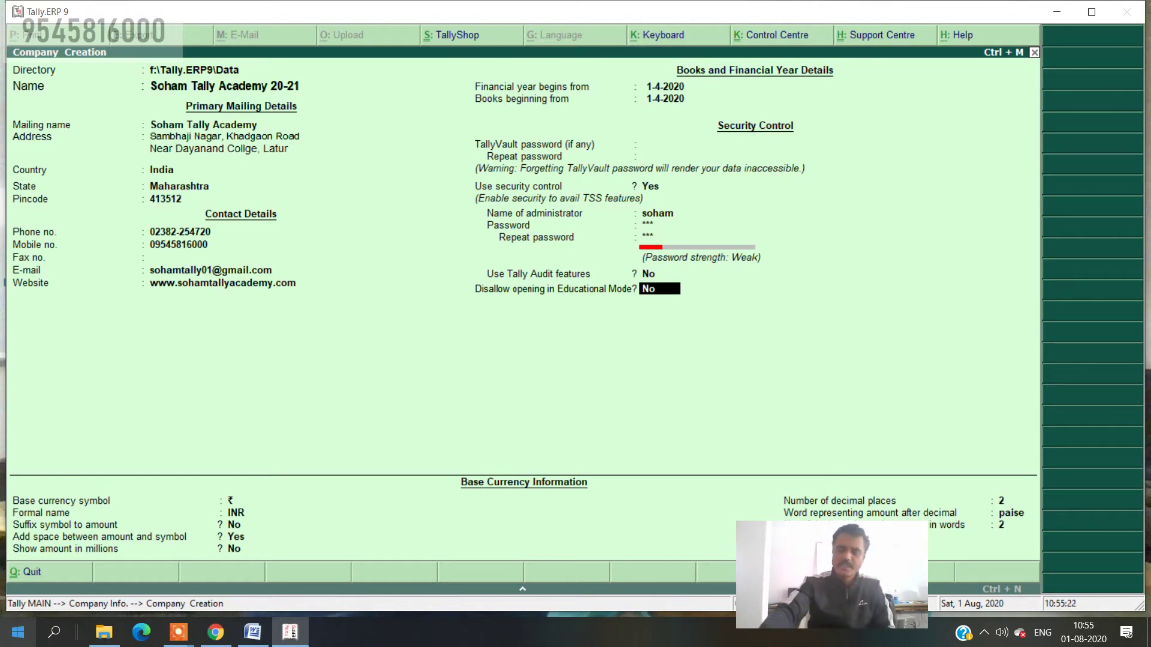
{"action": "key", "text": "Return"}
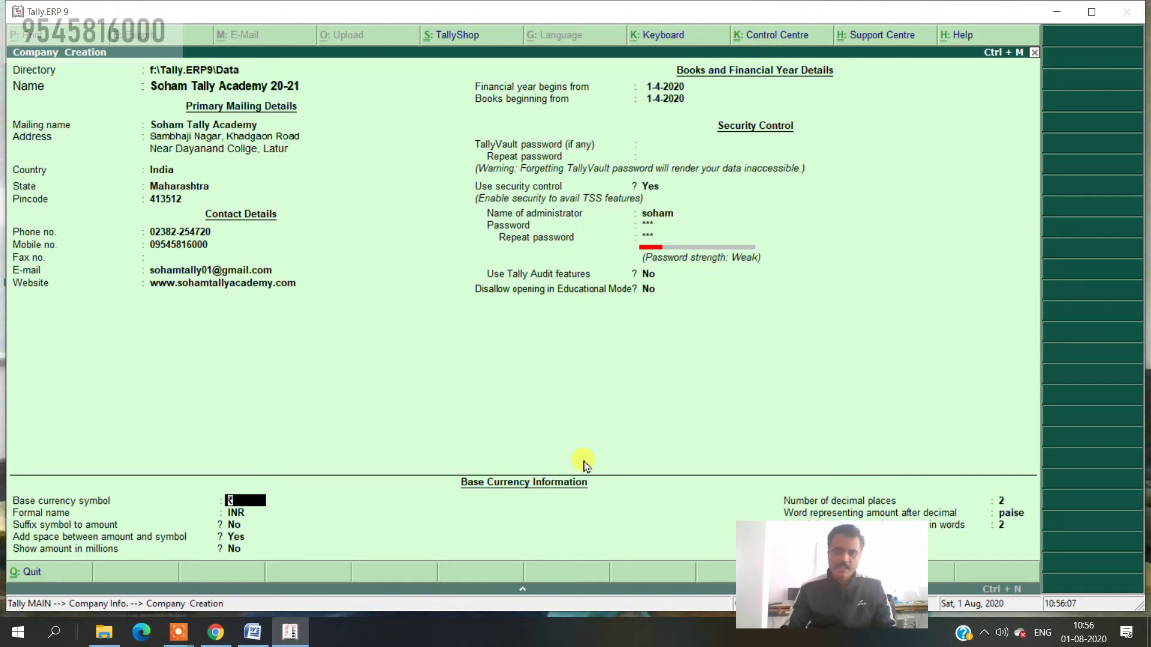
{"action": "left_click_drag", "start_coordinate": [771, 560], "coordinate": [972, 181]}
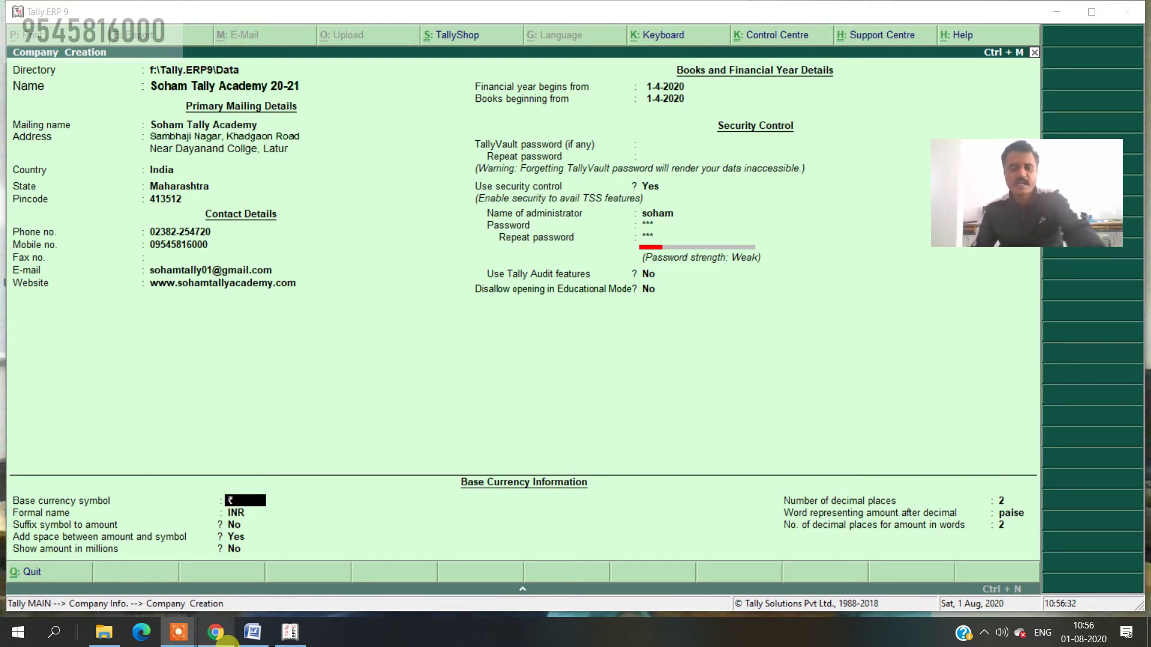
- Start a new page in the Word document and clear the pasted notes, leaving an empty line
{"action": "left_click", "coordinate": [256, 639]}
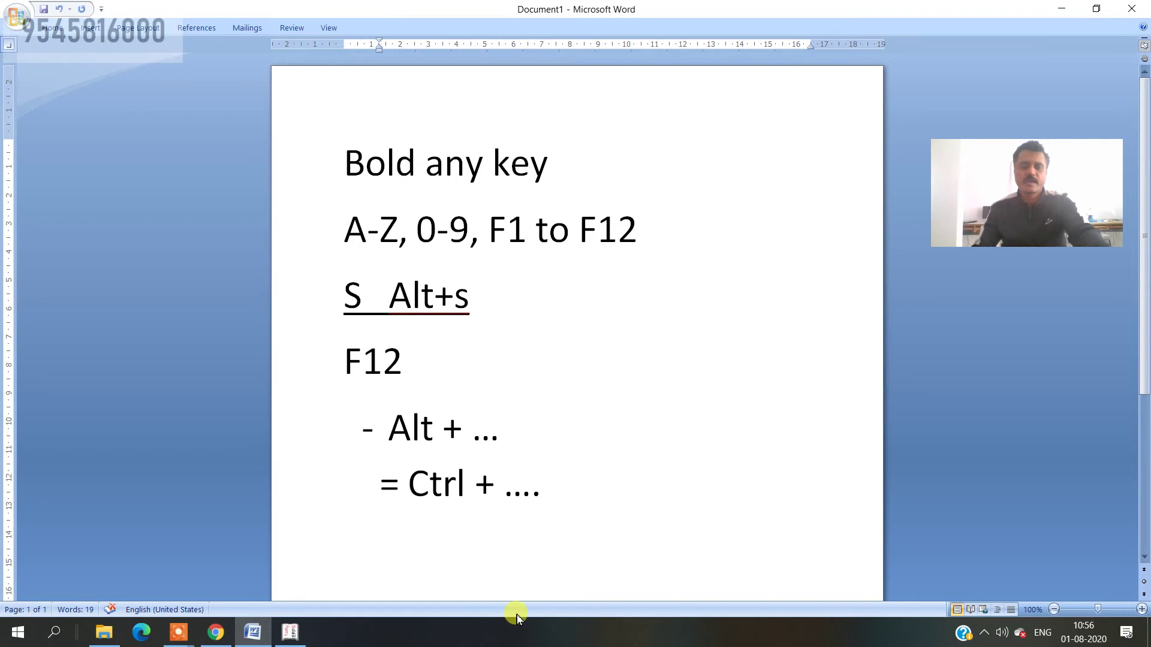
{"action": "key", "text": "ctrl+Return"}
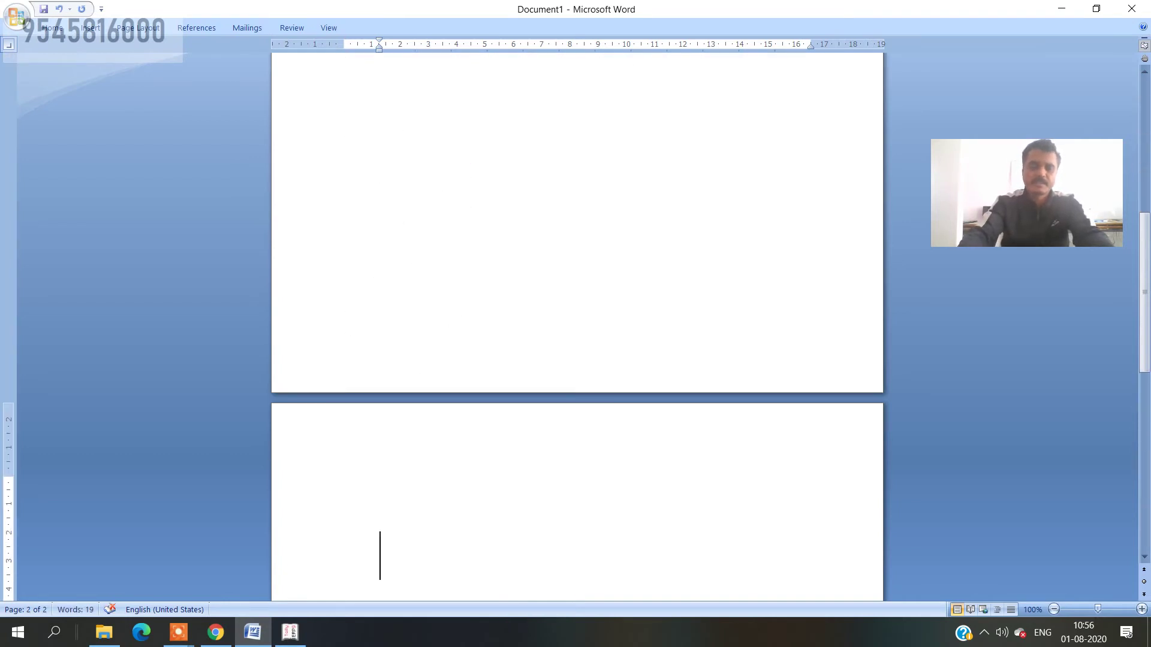
{"action": "key", "text": "Return"}
{"action": "key", "text": "Return"}
{"action": "key", "text": "Return"}
{"action": "key", "text": "Return"}
{"action": "key", "text": "Return"}
{"action": "key", "text": "Return"}
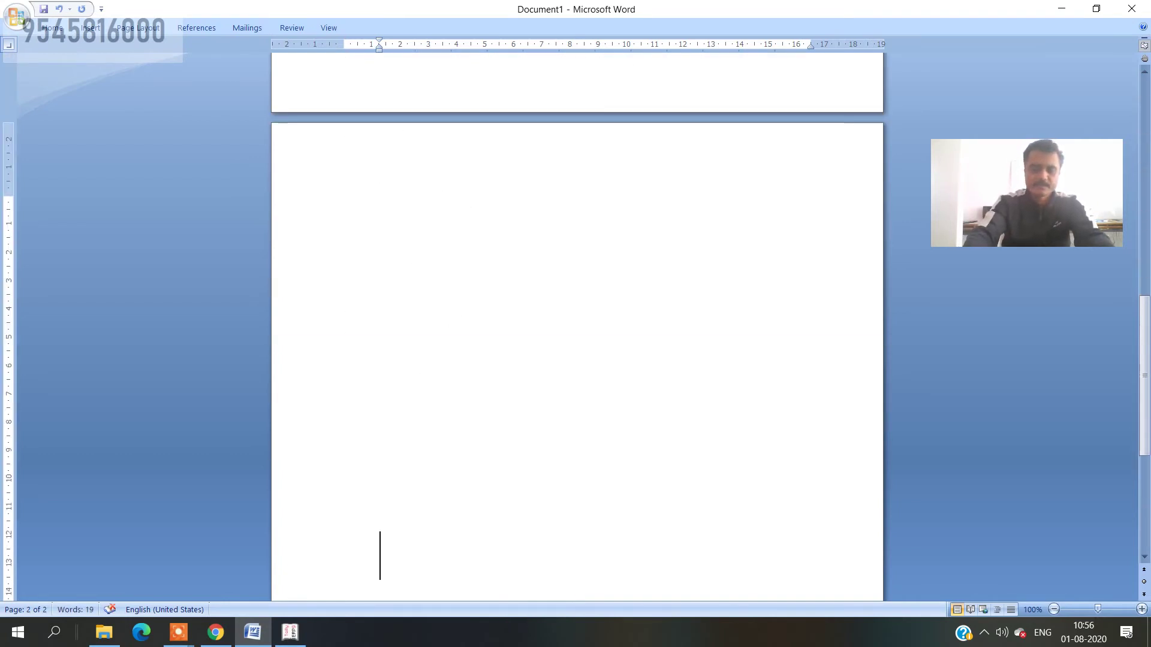
{"action": "key", "text": "BackSpace"}
{"action": "key", "text": "BackSpace"}
{"action": "key", "text": "BackSpace"}
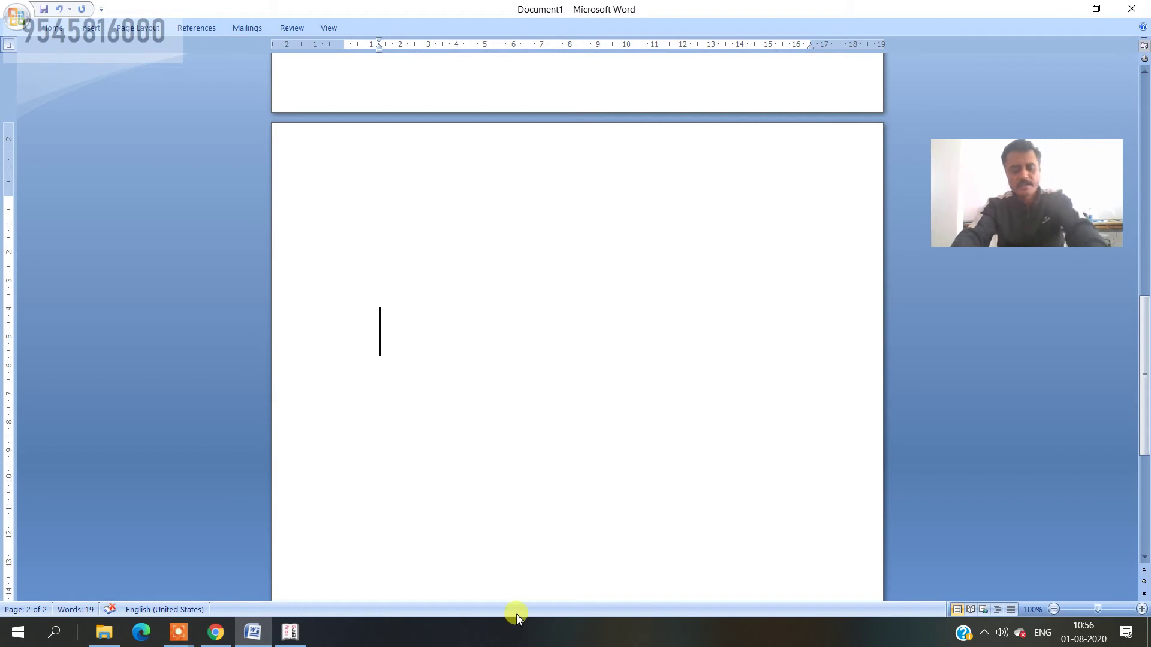
{"action": "type", "text": "information about short key in tally select company shut company create company alter company company connect to net in tally company disconnect form net in tally"}
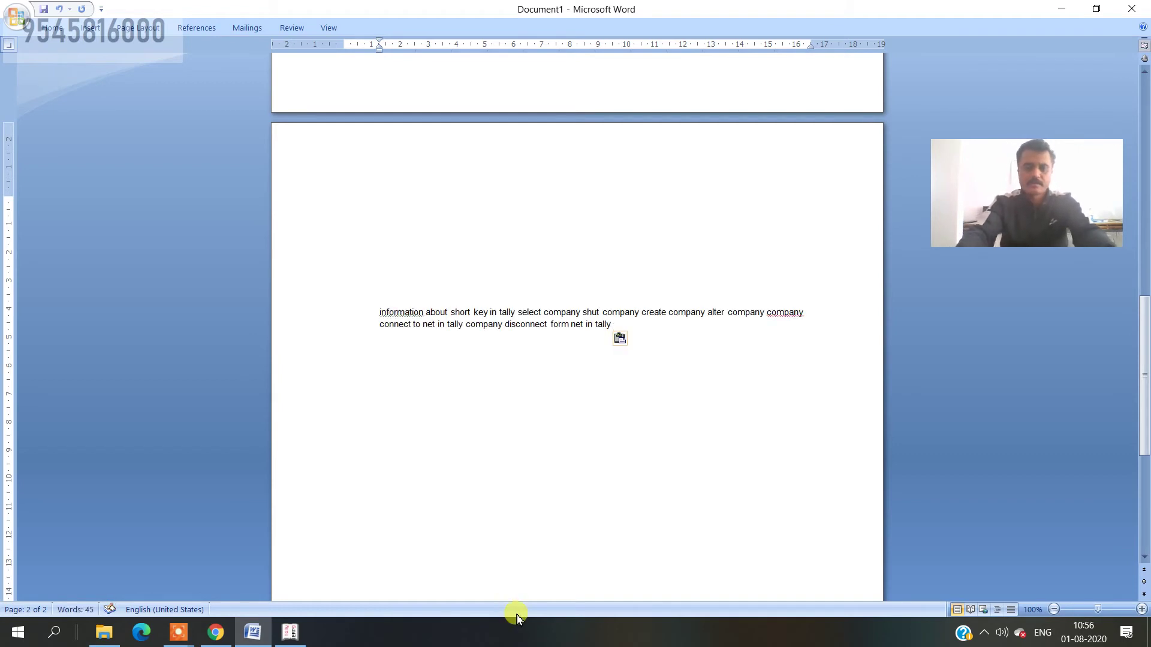
{"action": "key", "text": "BackSpace"}
{"action": "key", "text": "BackSpace"}
{"action": "key", "text": "BackSpace"}
{"action": "key", "text": "BackSpace"}
{"action": "key", "text": "BackSpace"}
{"action": "key", "text": "BackSpace"}
{"action": "key", "text": "BackSpace"}
{"action": "key", "text": "BackSpace"}
{"action": "key", "text": "BackSpace"}
{"action": "key", "text": "BackSpace"}
{"action": "key", "text": "BackSpace"}
{"action": "key", "text": "BackSpace"}
{"action": "key", "text": "BackSpace"}
{"action": "key", "text": "BackSpace"}
{"action": "key", "text": "BackSpace"}
{"action": "key", "text": "BackSpace"}
{"action": "key", "text": "BackSpace"}
{"action": "key", "text": "BackSpace"}
{"action": "key", "text": "BackSpace"}
{"action": "key", "text": "BackSpace"}
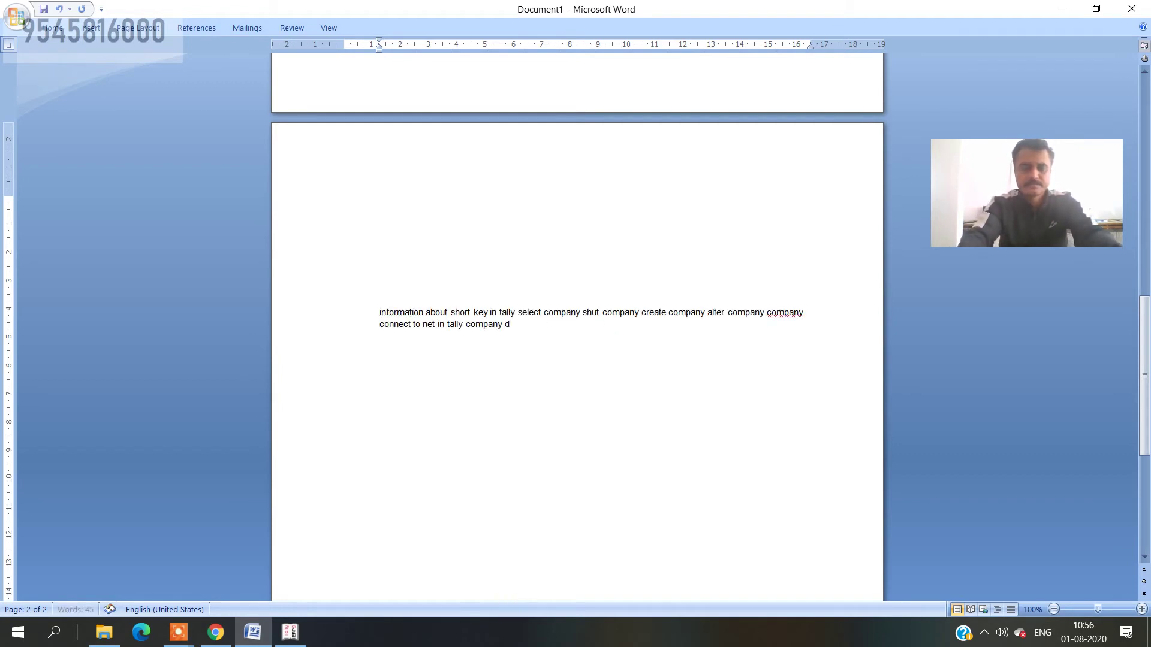
{"action": "key", "text": "BackSpace"}
{"action": "key", "text": "BackSpace"}
{"action": "key", "text": "BackSpace"}
{"action": "key", "text": "BackSpace"}
{"action": "key", "text": "BackSpace"}
{"action": "key", "text": "BackSpace"}
{"action": "key", "text": "BackSpace"}
{"action": "key", "text": "BackSpace"}
{"action": "key", "text": "BackSpace"}
{"action": "key", "text": "BackSpace"}
{"action": "key", "text": "BackSpace"}
{"action": "key", "text": "BackSpace"}
{"action": "key", "text": "BackSpace"}
{"action": "key", "text": "BackSpace"}
{"action": "key", "text": "BackSpace"}
{"action": "key", "text": "BackSpace"}
{"action": "key", "text": "BackSpace"}
{"action": "key", "text": "BackSpace"}
{"action": "key", "text": "BackSpace"}
{"action": "key", "text": "BackSpace"}
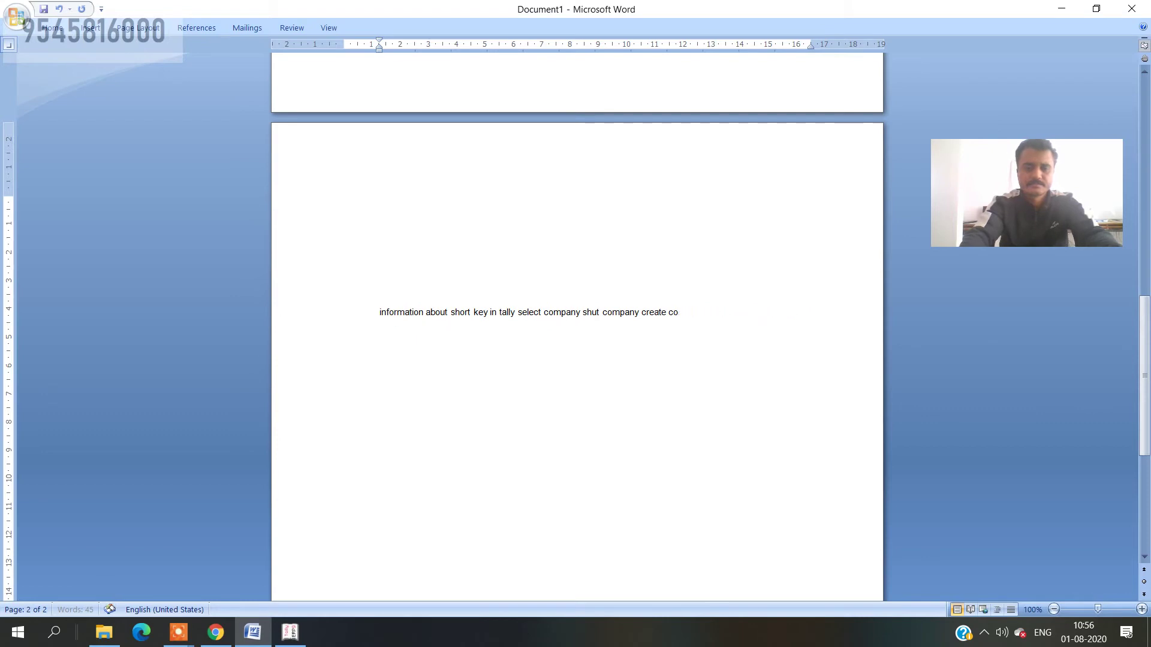
{"action": "key", "text": "BackSpace"}
{"action": "key", "text": "BackSpace"}
{"action": "key", "text": "BackSpace"}
{"action": "key", "text": "BackSpace"}
{"action": "key", "text": "BackSpace"}
{"action": "key", "text": "BackSpace"}
{"action": "key", "text": "BackSpace"}
{"action": "key", "text": "BackSpace"}
{"action": "key", "text": "BackSpace"}
{"action": "key", "text": "BackSpace"}
{"action": "key", "text": "BackSpace"}
{"action": "key", "text": "BackSpace"}
{"action": "key", "text": "BackSpace"}
{"action": "key", "text": "BackSpace"}
{"action": "key", "text": "BackSpace"}
{"action": "key", "text": "BackSpace"}
{"action": "key", "text": "BackSpace"}
{"action": "key", "text": "BackSpace"}
{"action": "key", "text": "BackSpace"}
{"action": "key", "text": "BackSpace"}
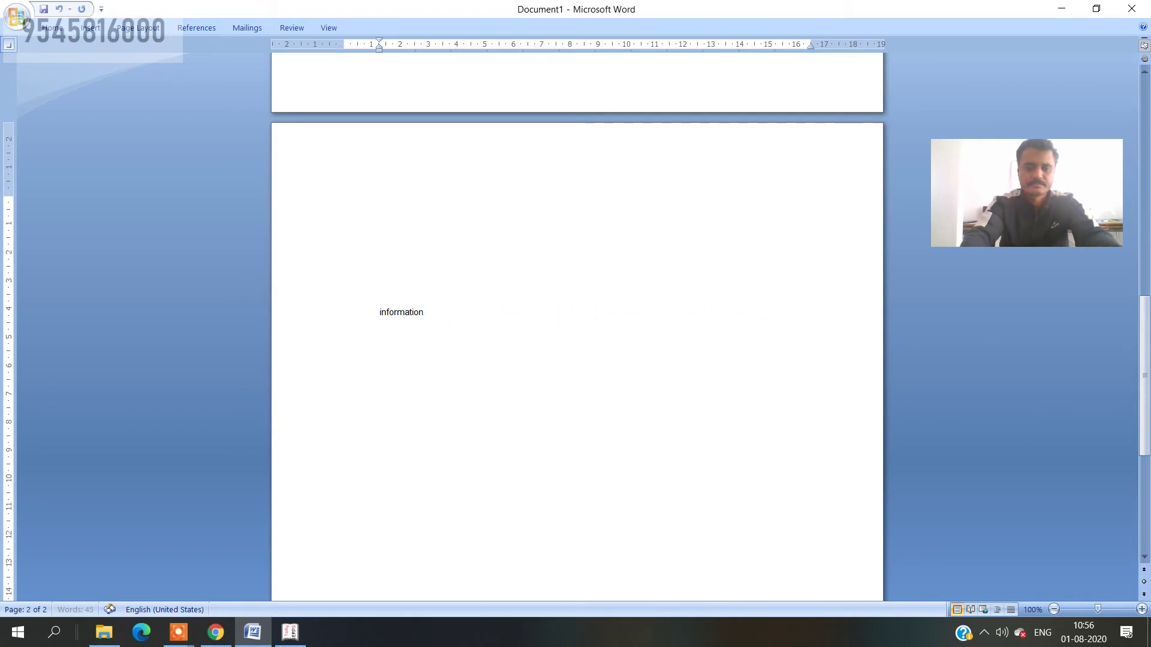
{"action": "key", "text": "BackSpace"}
{"action": "key", "text": "Return"}
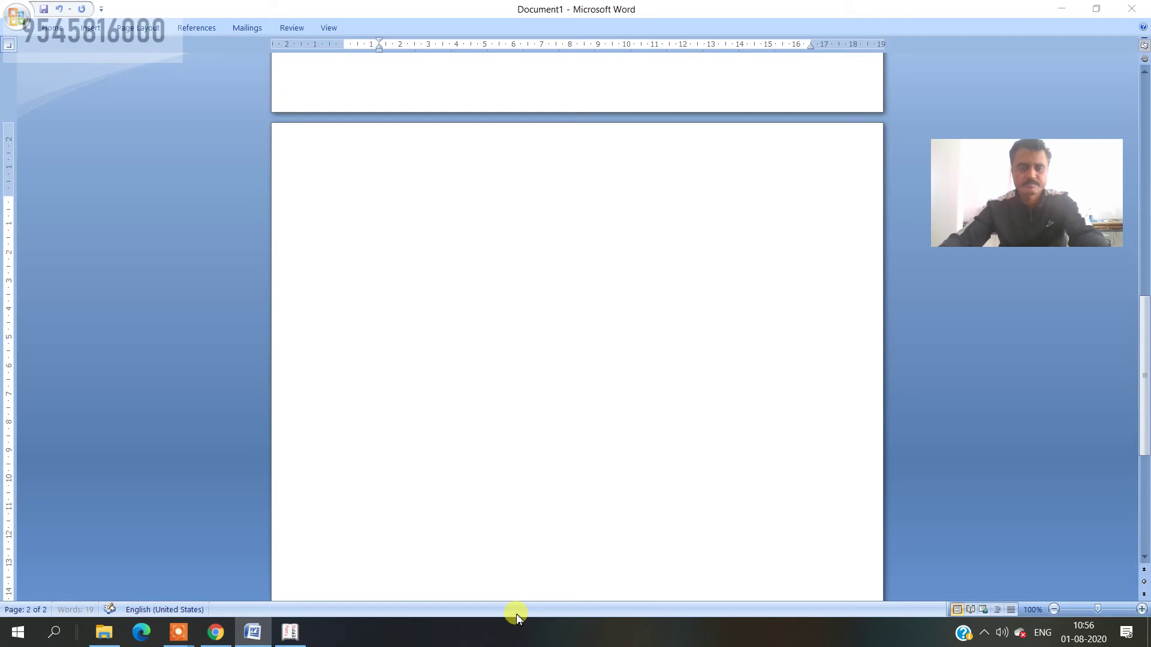
- Paste the ₹ symbol as unformatted text and write ₹1.00, with 1.00₹ on the next line
{"action": "key", "text": "alt+Tab"}
{"action": "key", "text": "alt+Tab"}
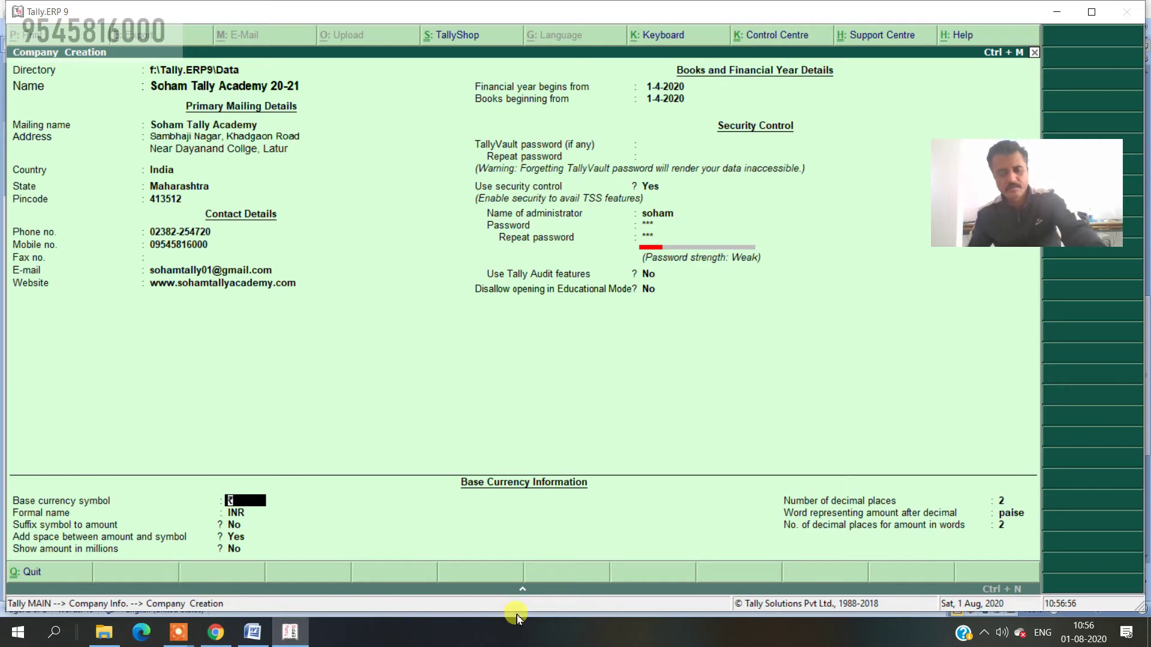
{"action": "key", "text": "alt+Tab"}
{"action": "key", "text": "alt+Tab"}
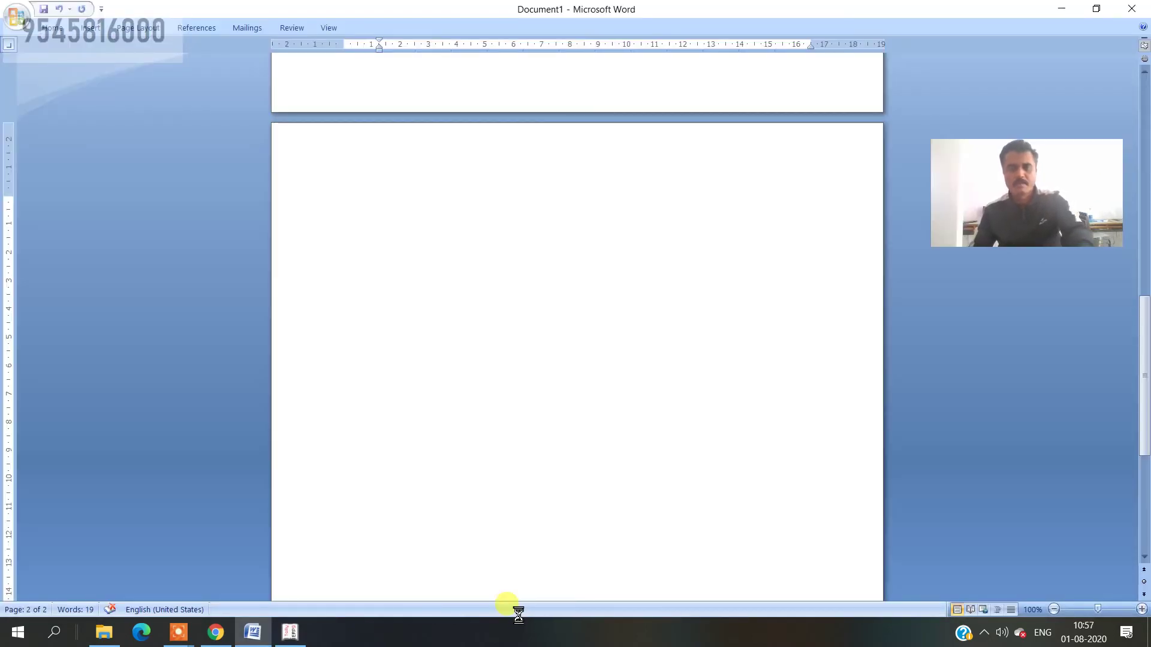
{"action": "key", "text": "ctrl+alt+v"}
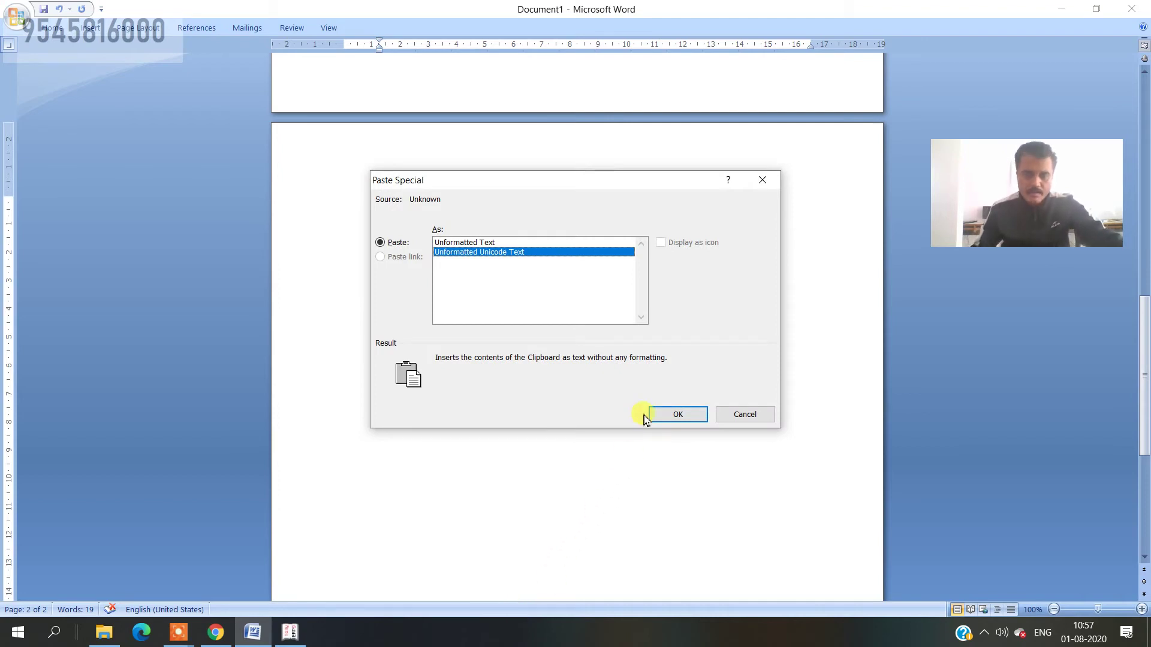
{"action": "left_click", "coordinate": [684, 416]}
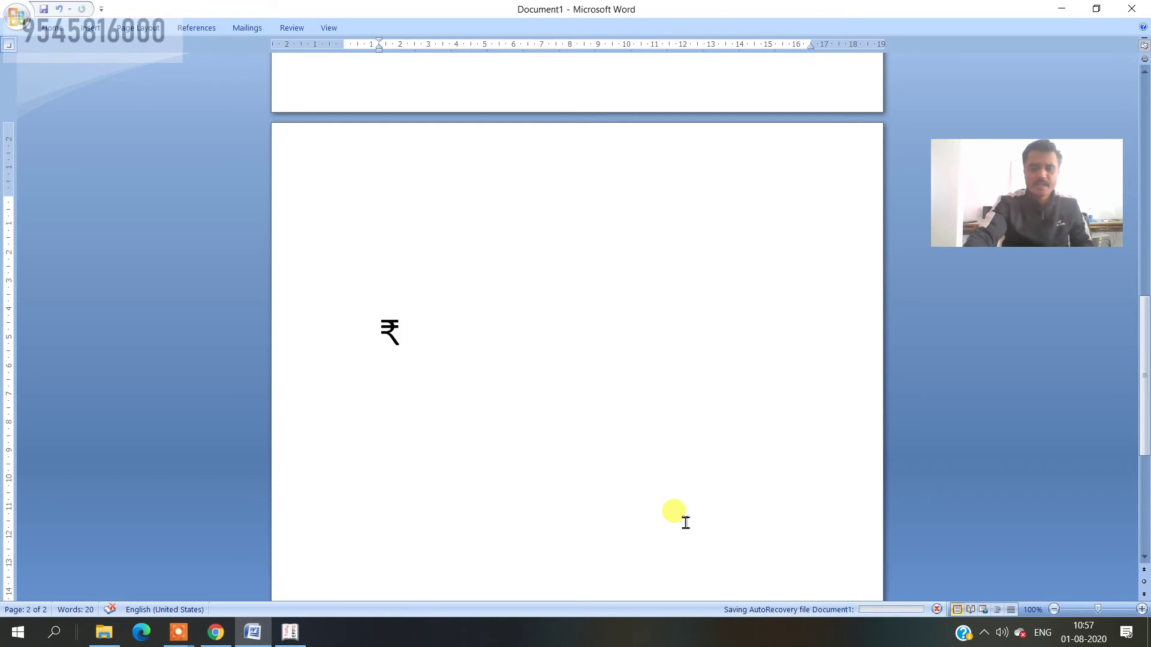
{"action": "type", "text": "1"}
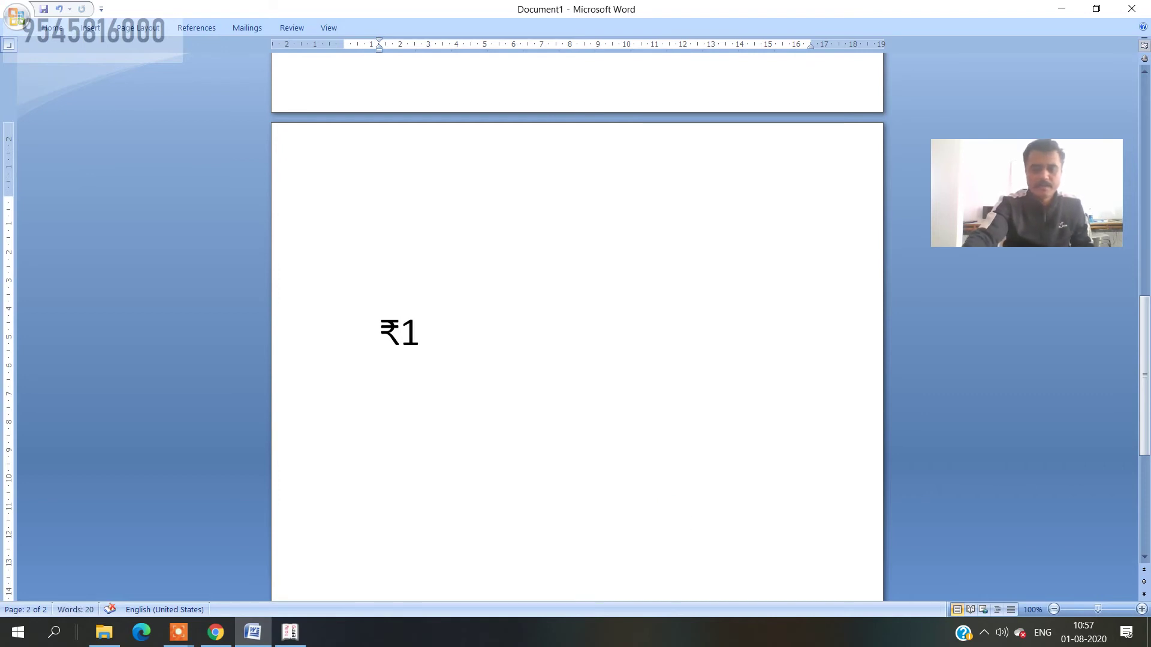
{"action": "type", "text": ".00"}
{"action": "key", "text": "Return"}
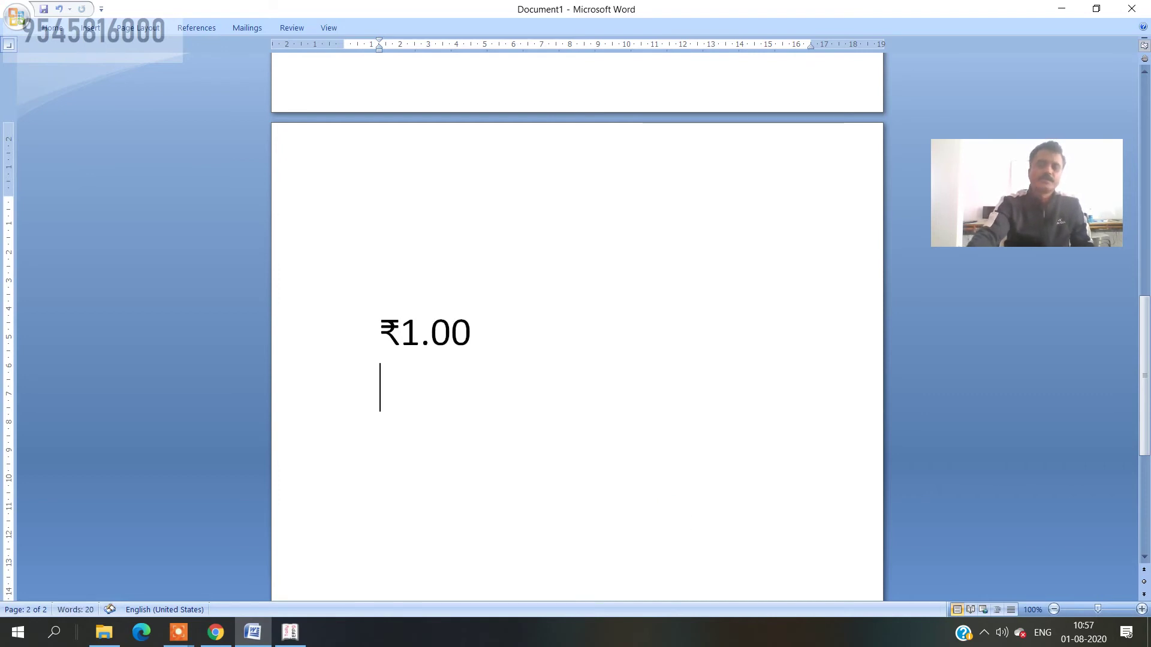
{"action": "type", "text": "1.00"}
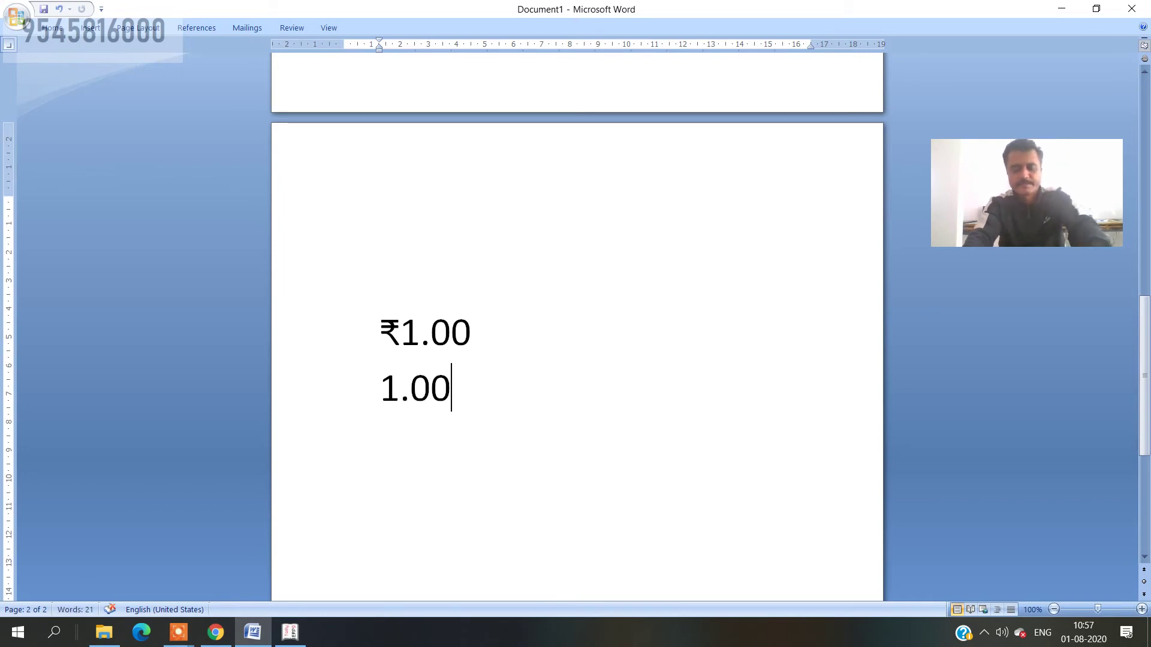
{"action": "type", "text": "₹"}
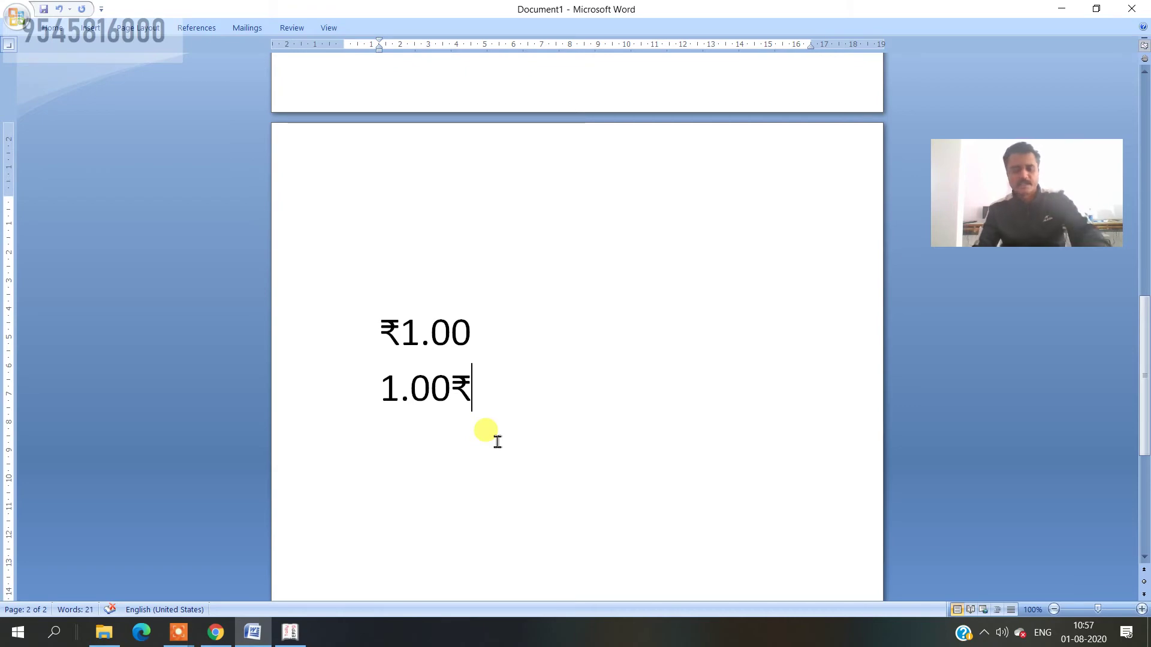
{"action": "key", "text": "alt+Tab"}
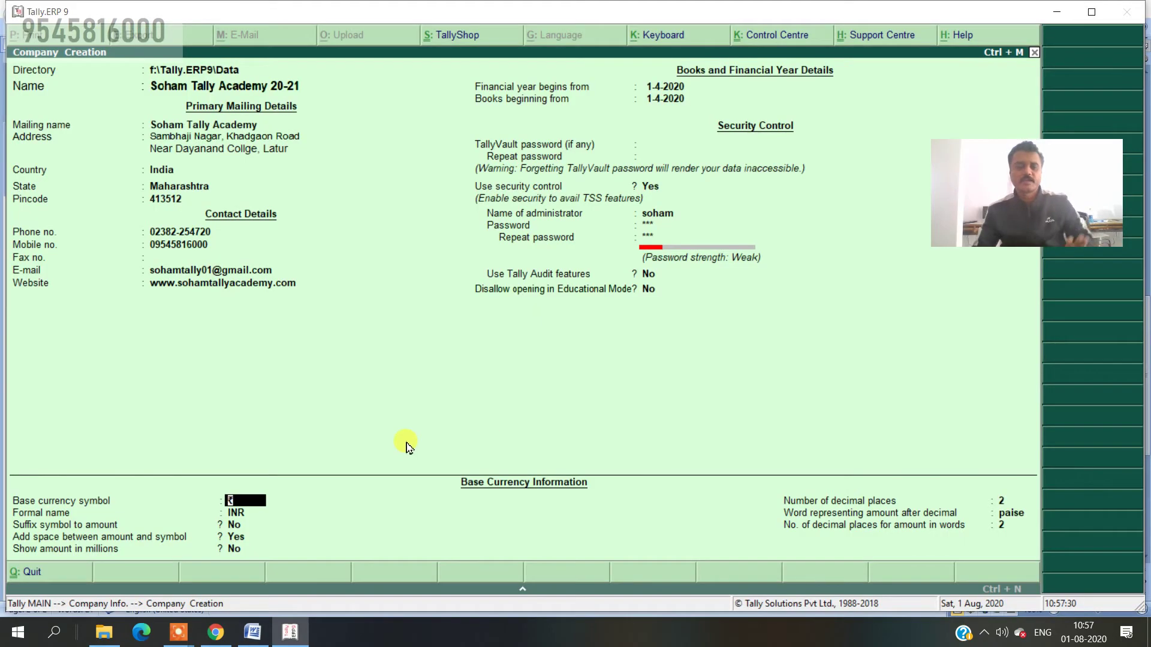
- Advance through the Base currency fields to 'Add space between amount and symbol'
{"action": "key", "text": "Return"}
{"action": "key", "text": "Return"}
{"action": "key", "text": "Return"}
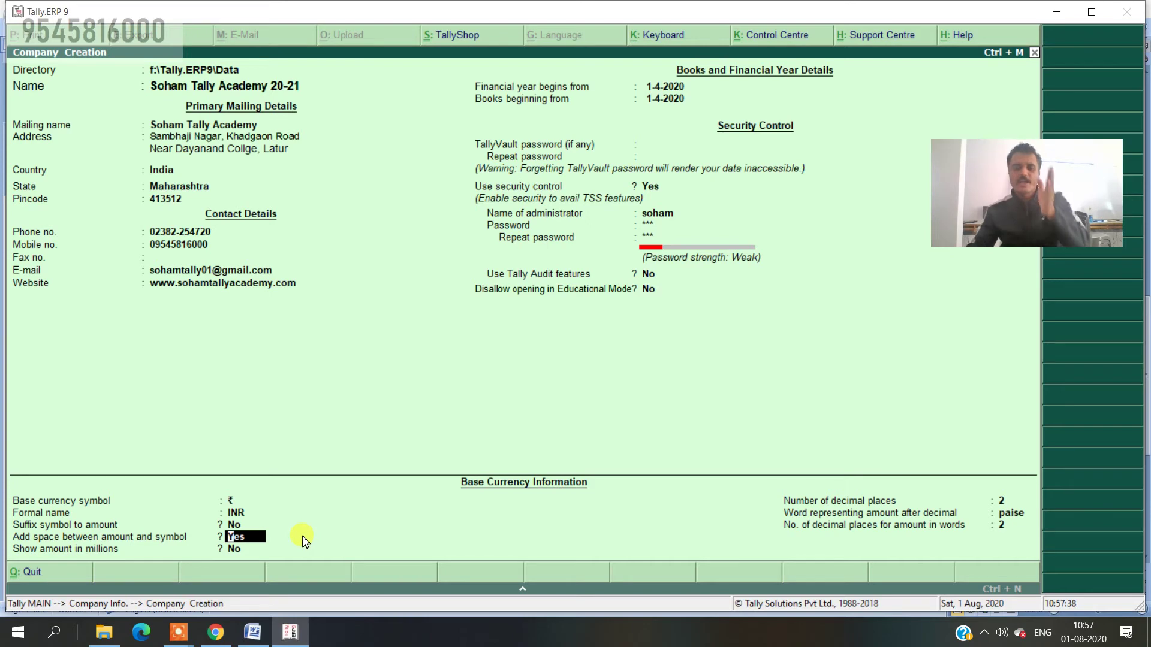
{"action": "key", "text": "alt+Tab"}
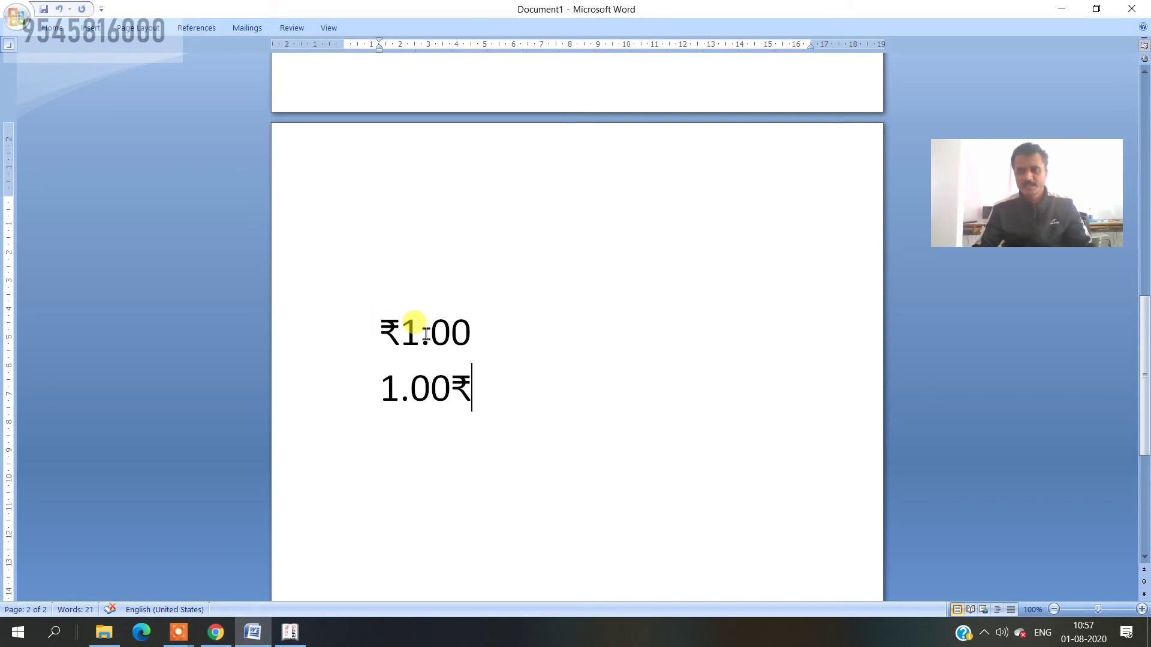
- Insert spaces so the Word examples read ₹ 1.00 and 1.00 ₹
{"action": "left_click", "coordinate": [289, 634]}
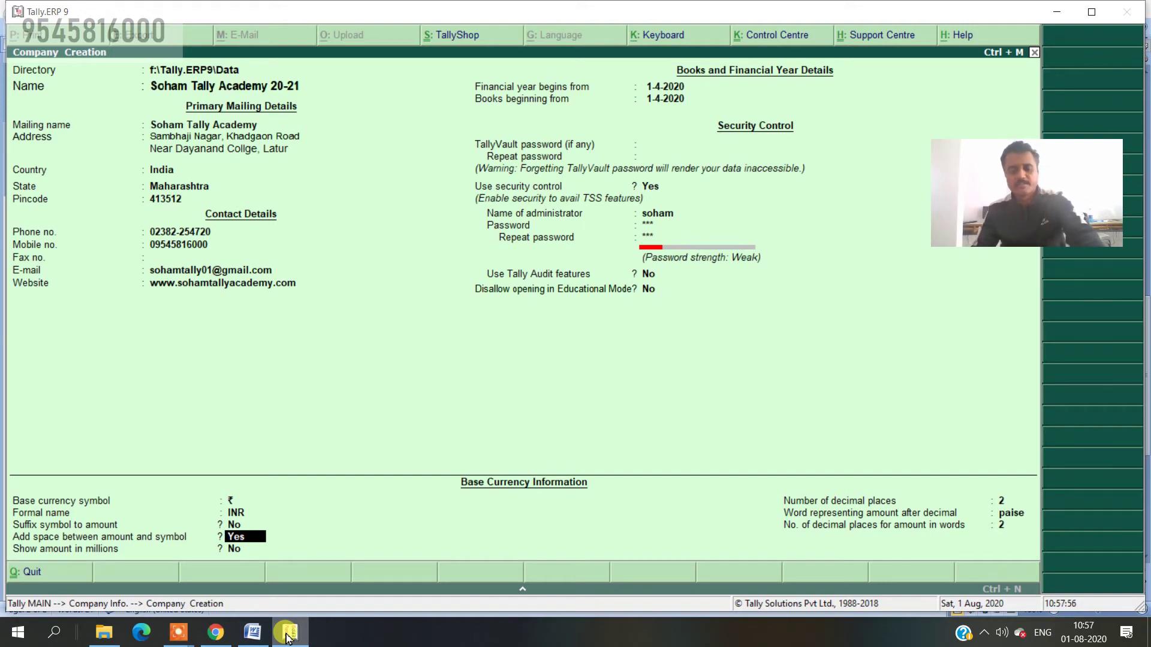
{"action": "key", "text": "alt+Tab"}
{"action": "left_click", "coordinate": [406, 334]}
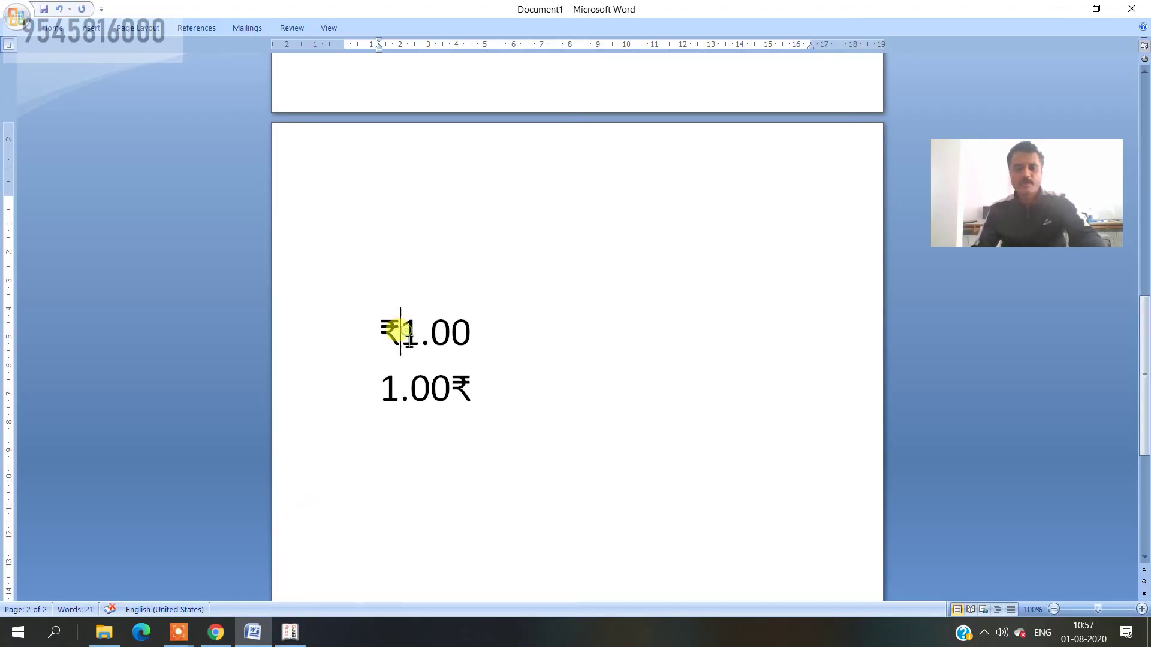
{"action": "left_click", "coordinate": [457, 393]}
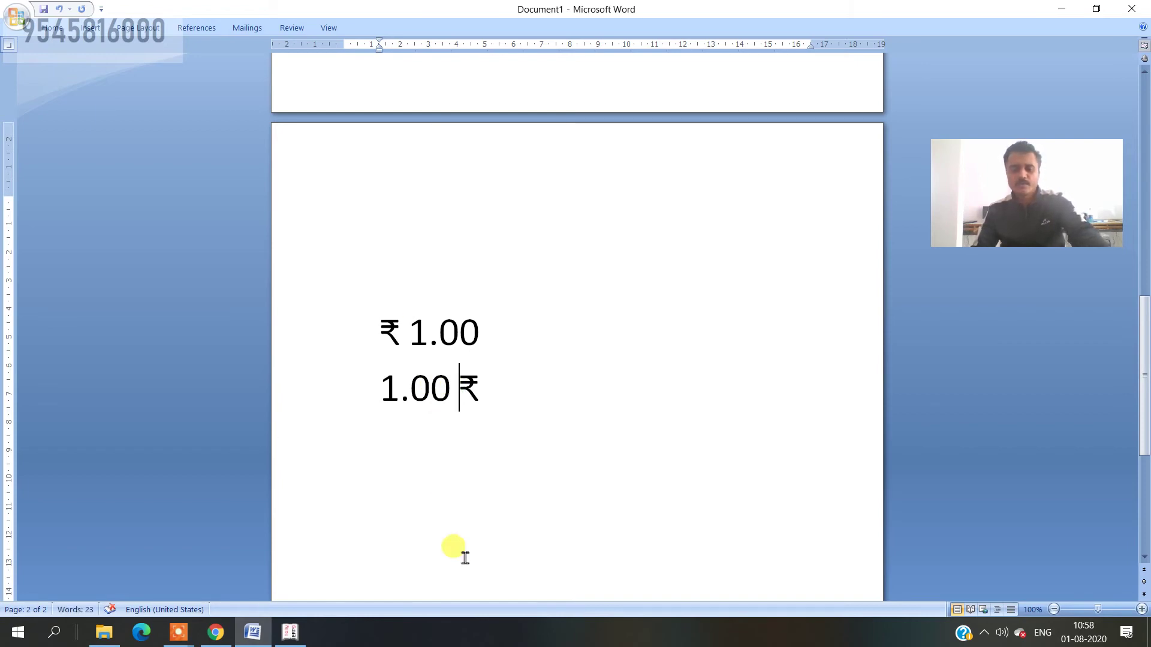
{"action": "key", "text": "alt+Tab"}
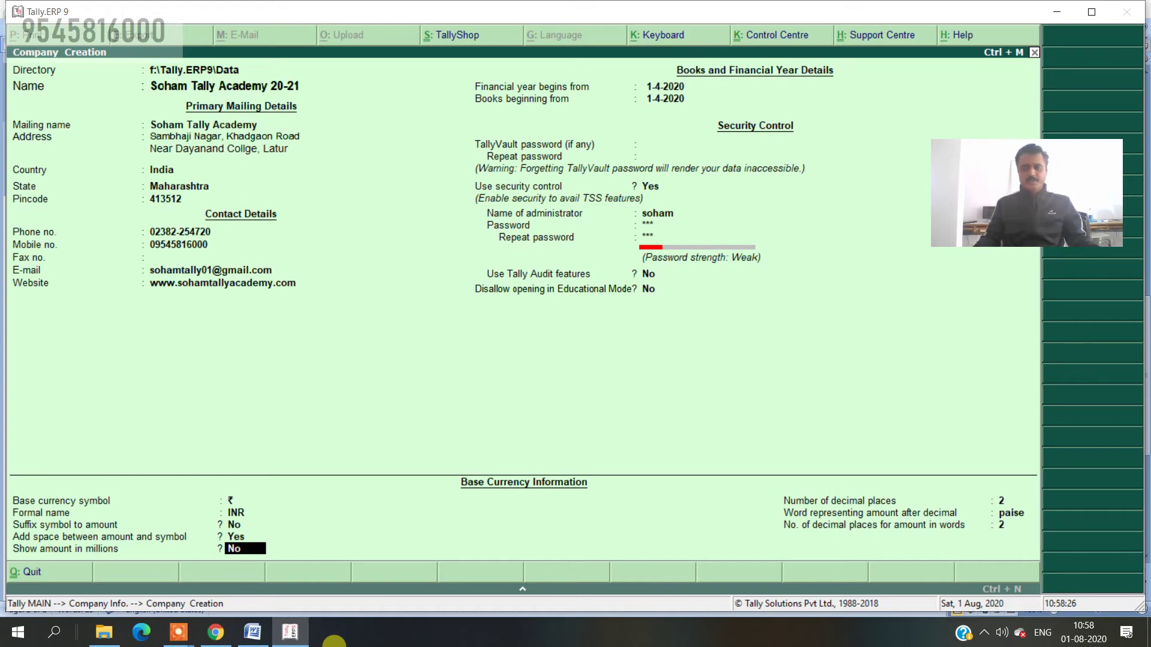
- Accept 2 decimal places (the 00 in ₹ 1.00), paise as the decimal word, and save the company
{"action": "key", "text": "Return"}
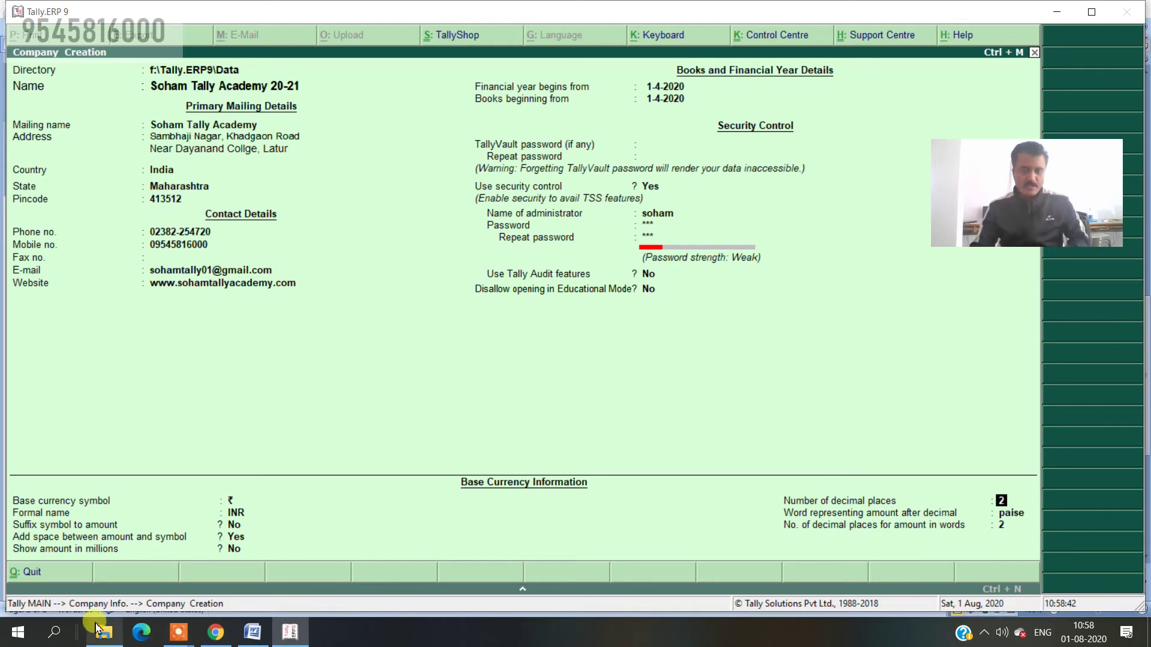
{"action": "left_click", "coordinate": [262, 639]}
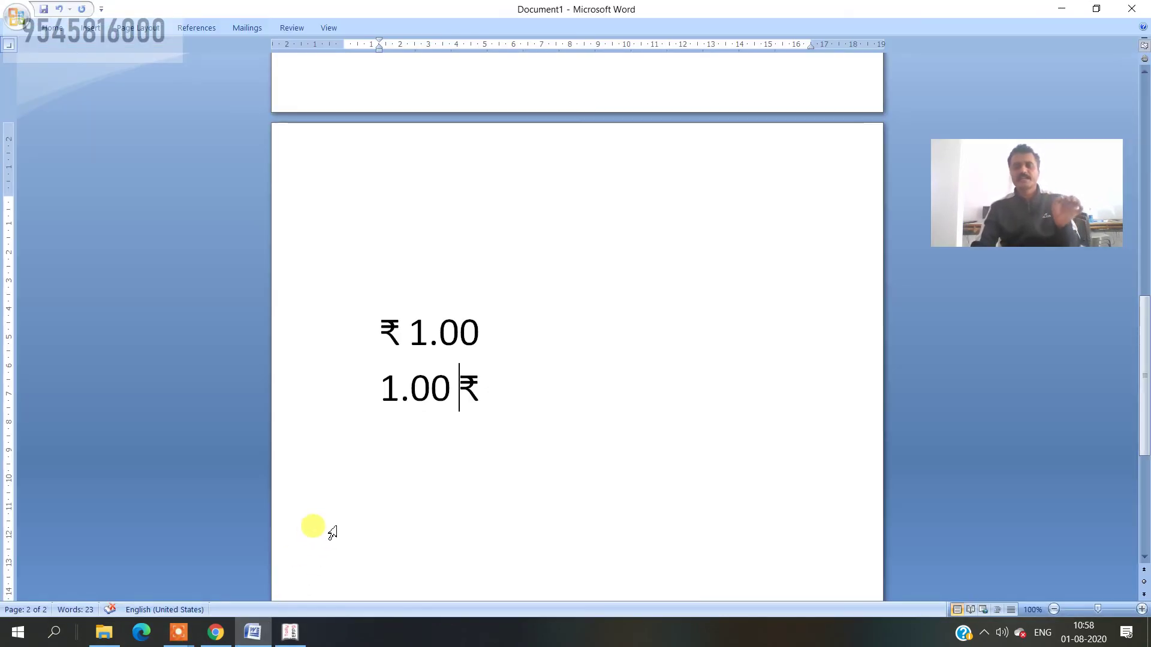
{"action": "left_click_drag", "start_coordinate": [439, 334], "coordinate": [475, 340]}
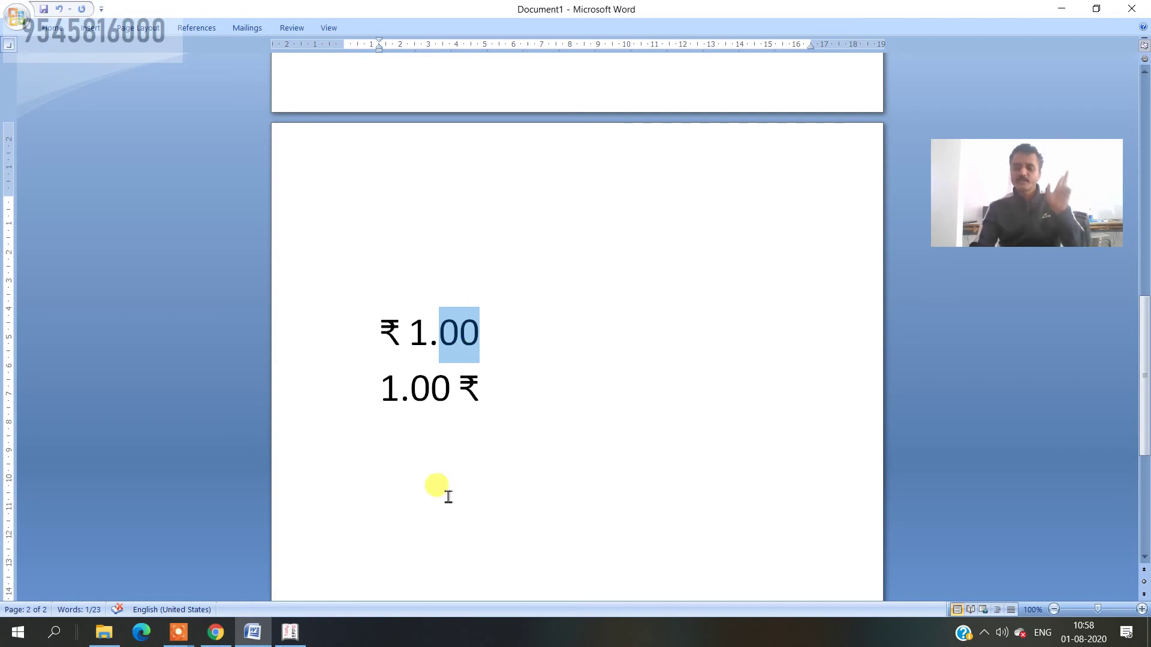
{"action": "left_click", "coordinate": [286, 637]}
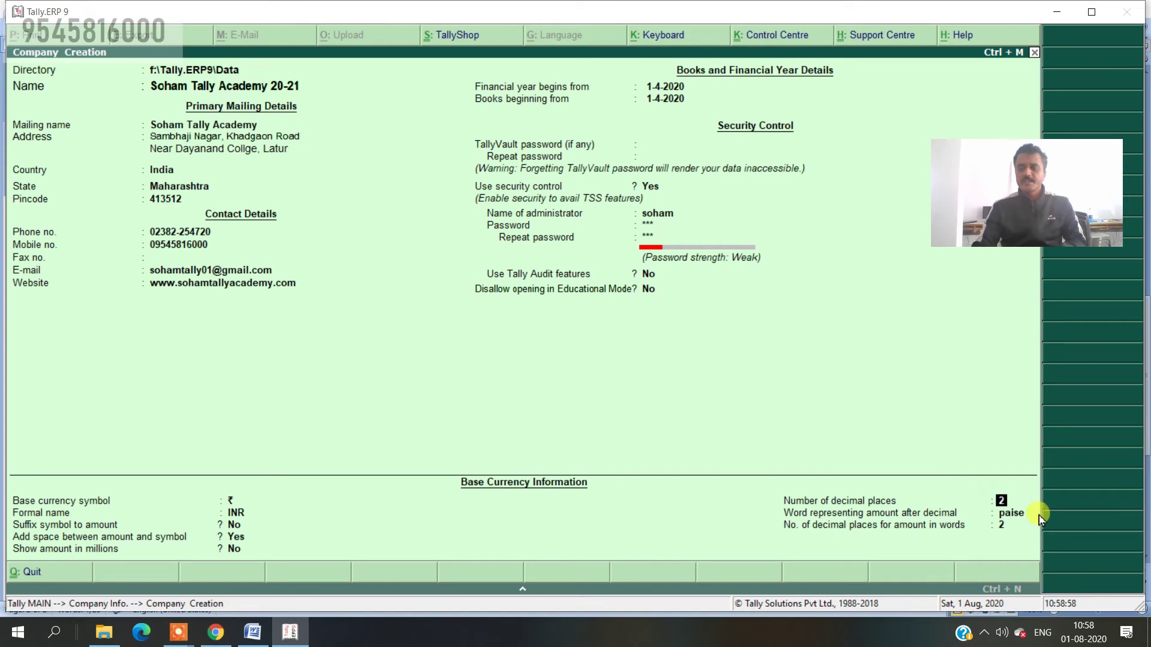
{"action": "key", "text": "Return"}
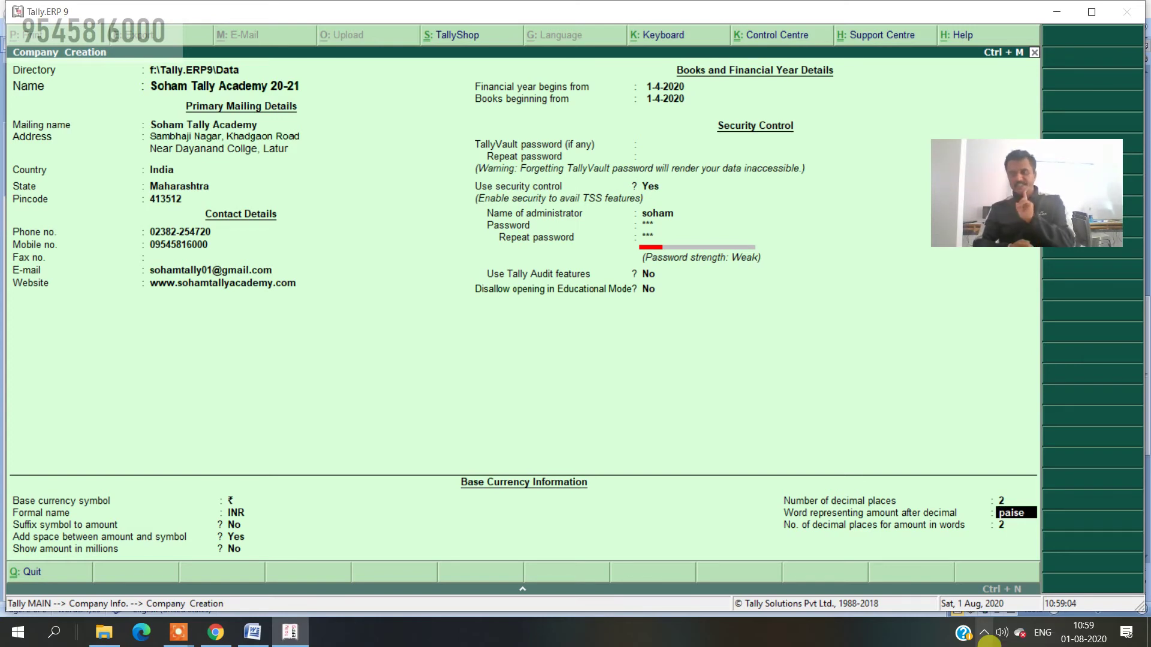
{"action": "key", "text": "Return"}
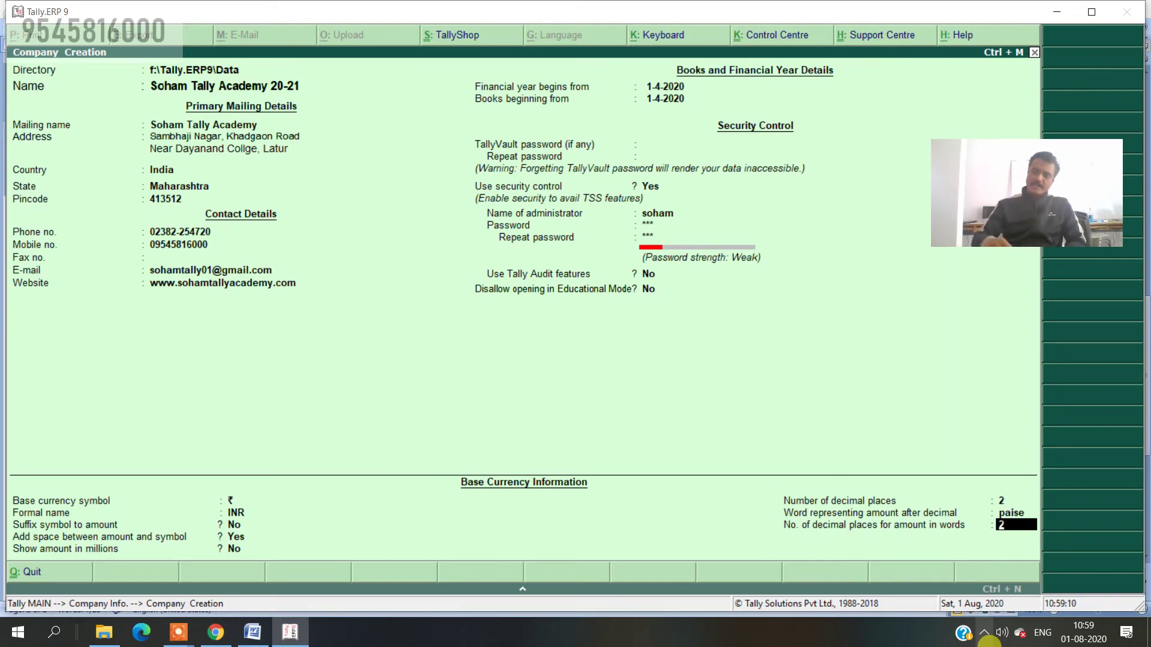
{"action": "key", "text": "Return"}
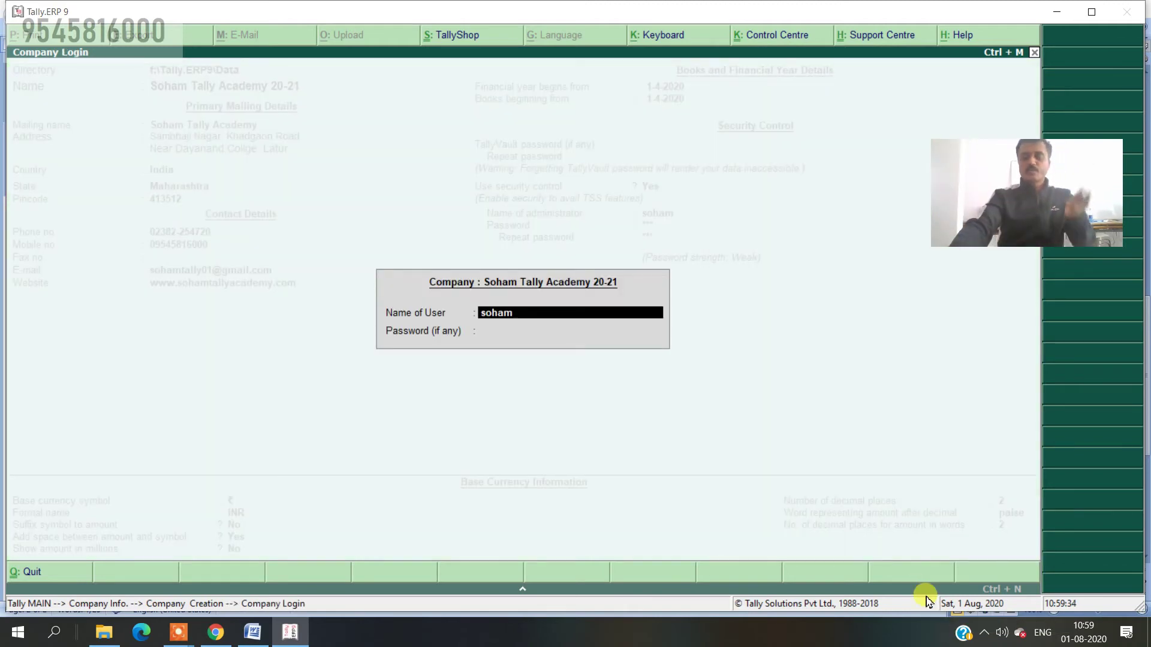
- Accept the administrator user name and enter the password to log in
{"action": "key", "text": "Return"}
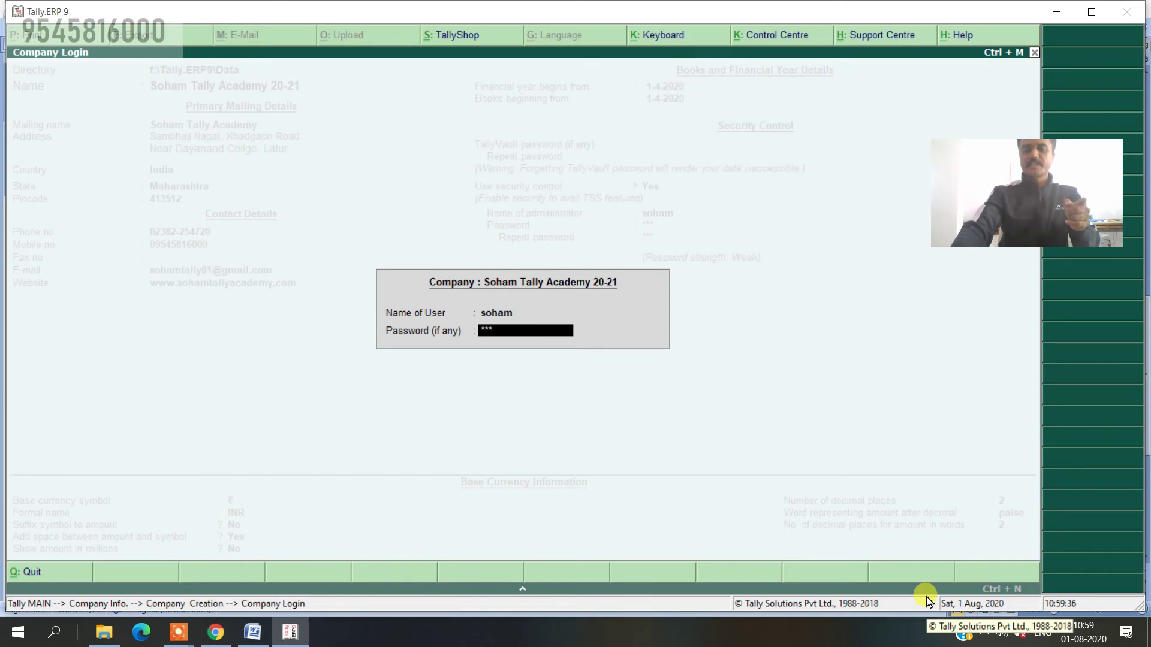
{"action": "key", "text": "Return"}
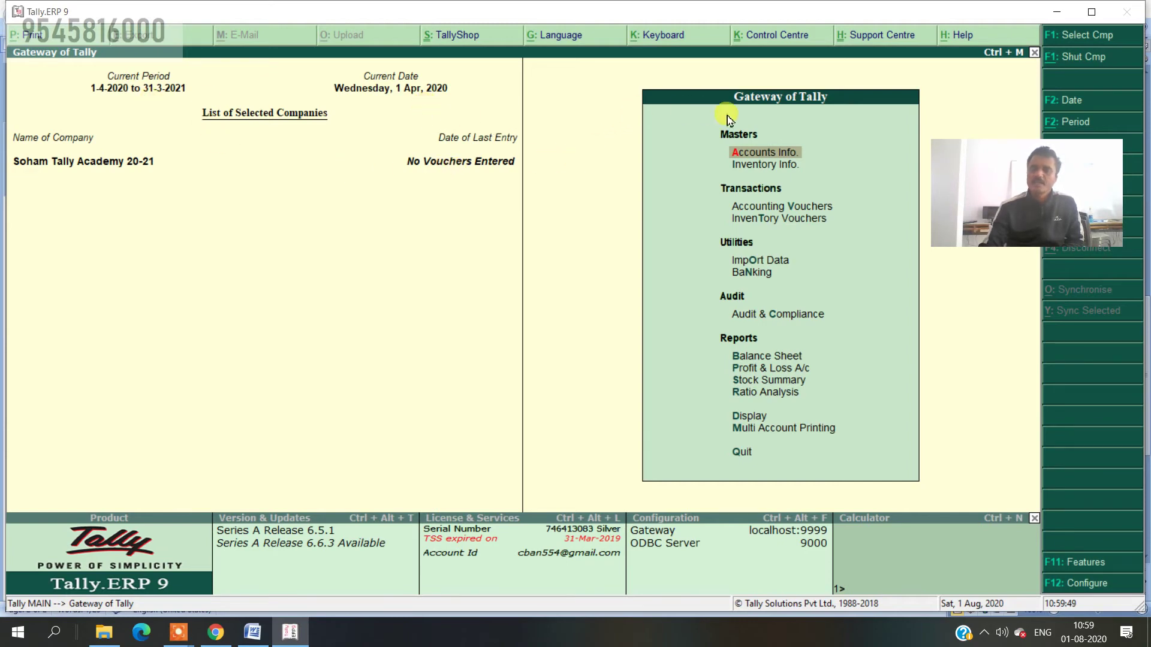
{"action": "left_click_drag", "start_coordinate": [974, 187], "coordinate": [68, 566]}
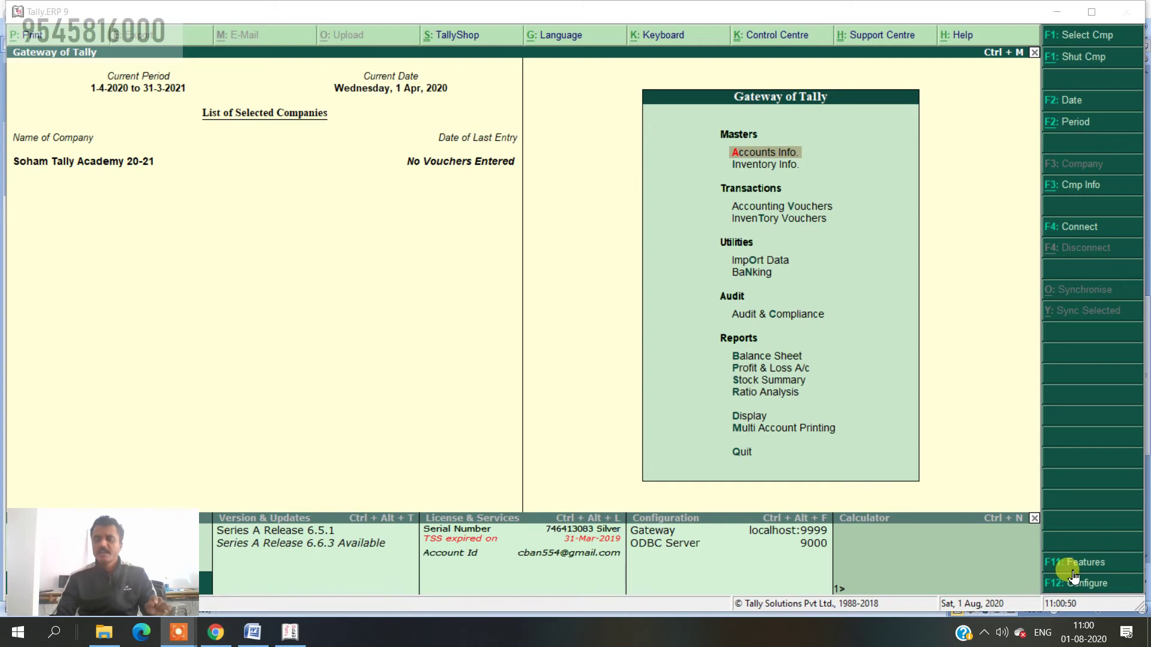
- Set 'Maintain accounts only' to Yes in F11 Accounting Features and return to the Gateway
{"action": "left_click", "coordinate": [1105, 567]}
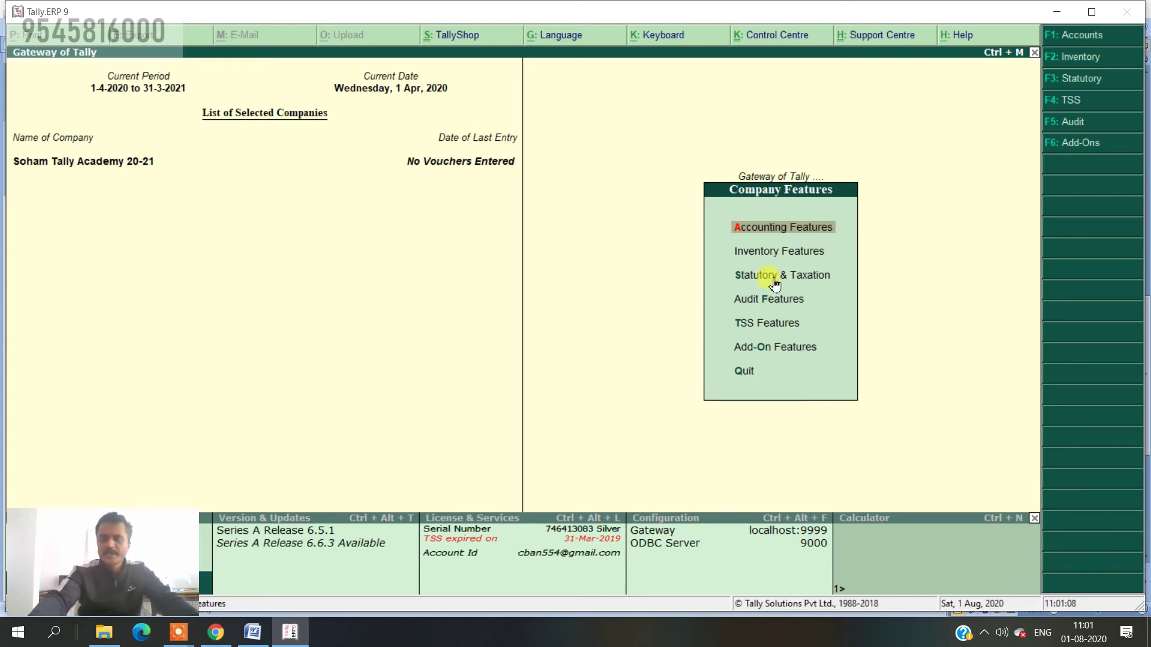
{"action": "key", "text": "Return"}
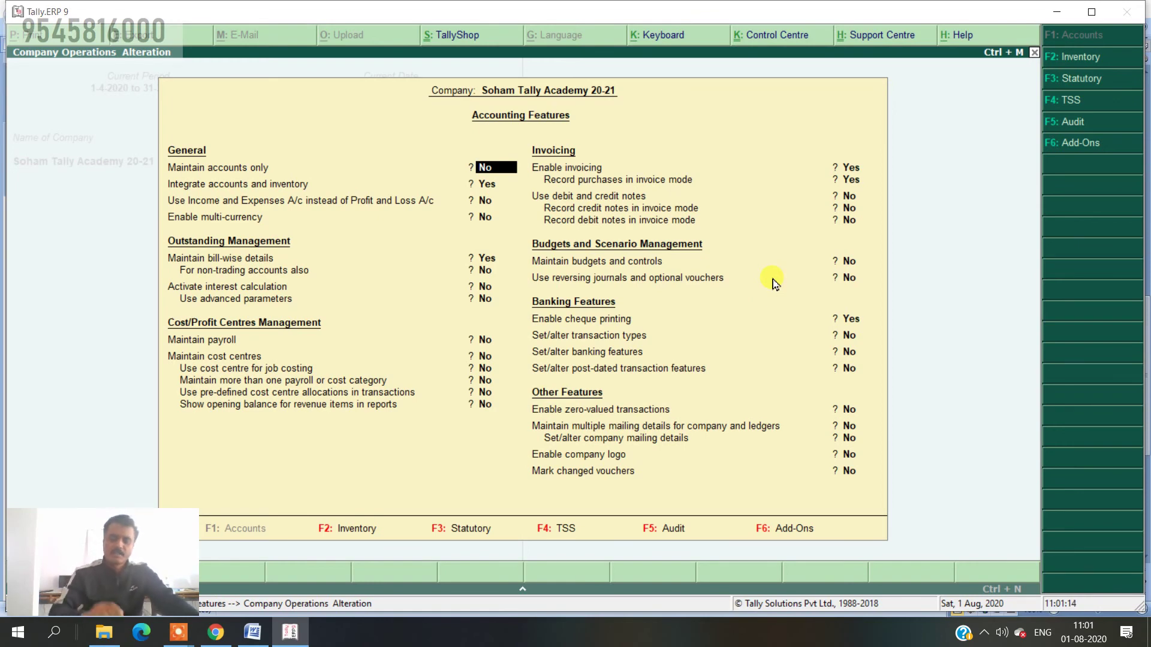
{"action": "type", "text": "y"}
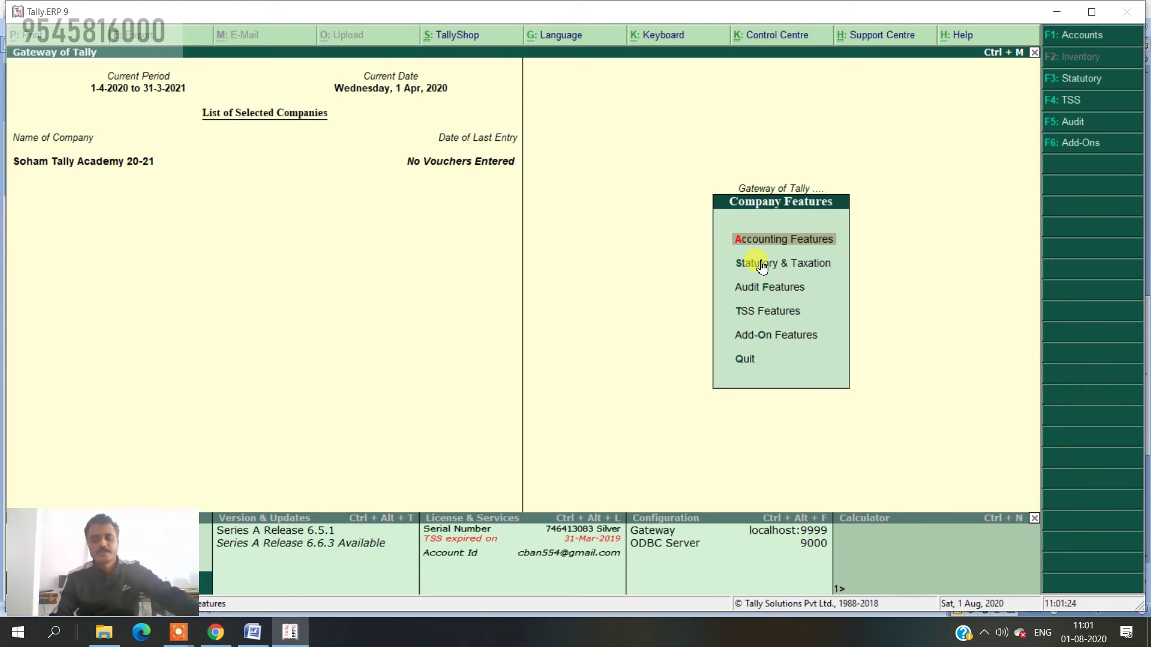
{"action": "key", "text": "Escape"}
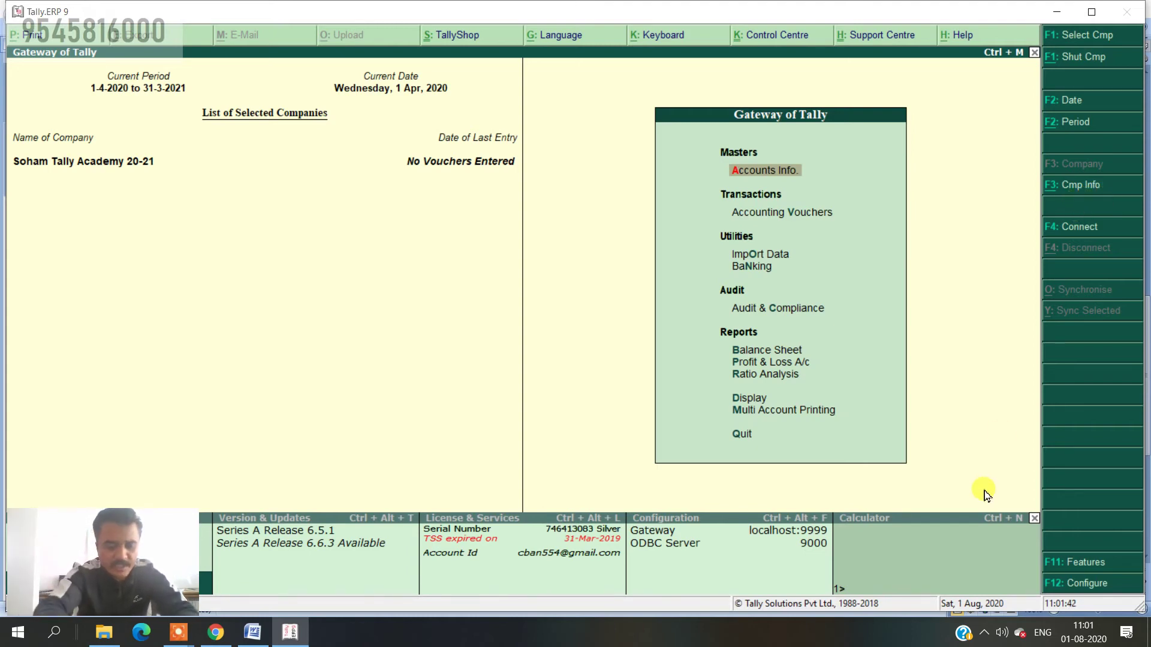
- Open the Company Info menu with Alt+F3
{"action": "key", "text": "alt+F3"}
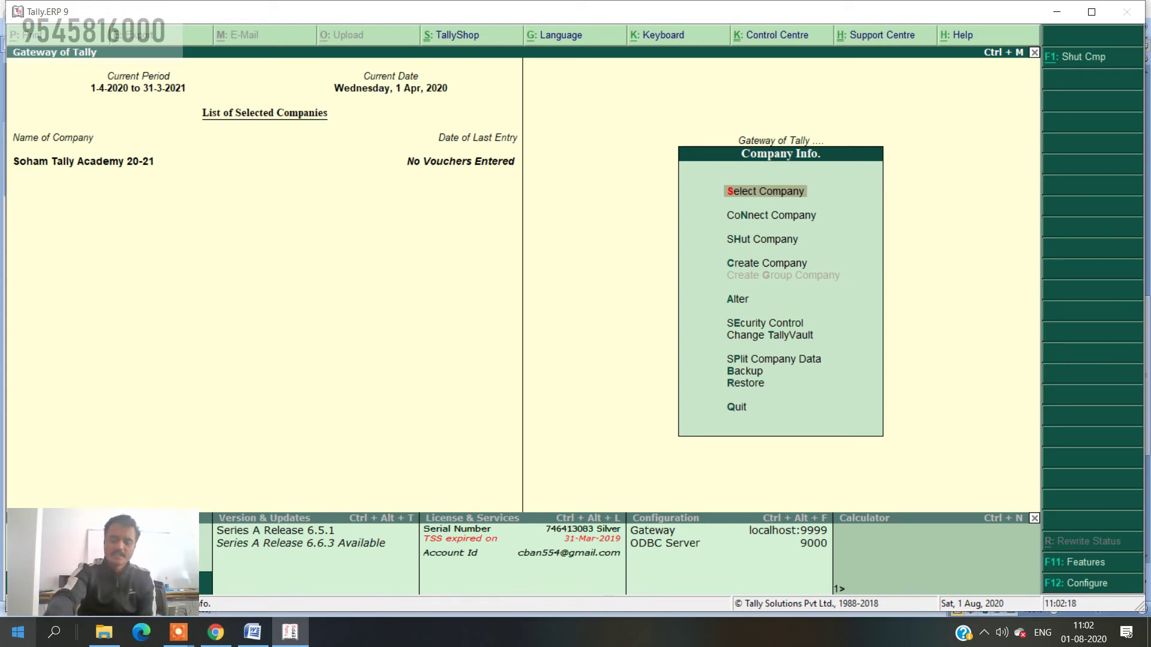
- Connect Soham Tally Academy 20-21 to Tally.NET using CoNnect Company
{"action": "key", "text": "Down"}
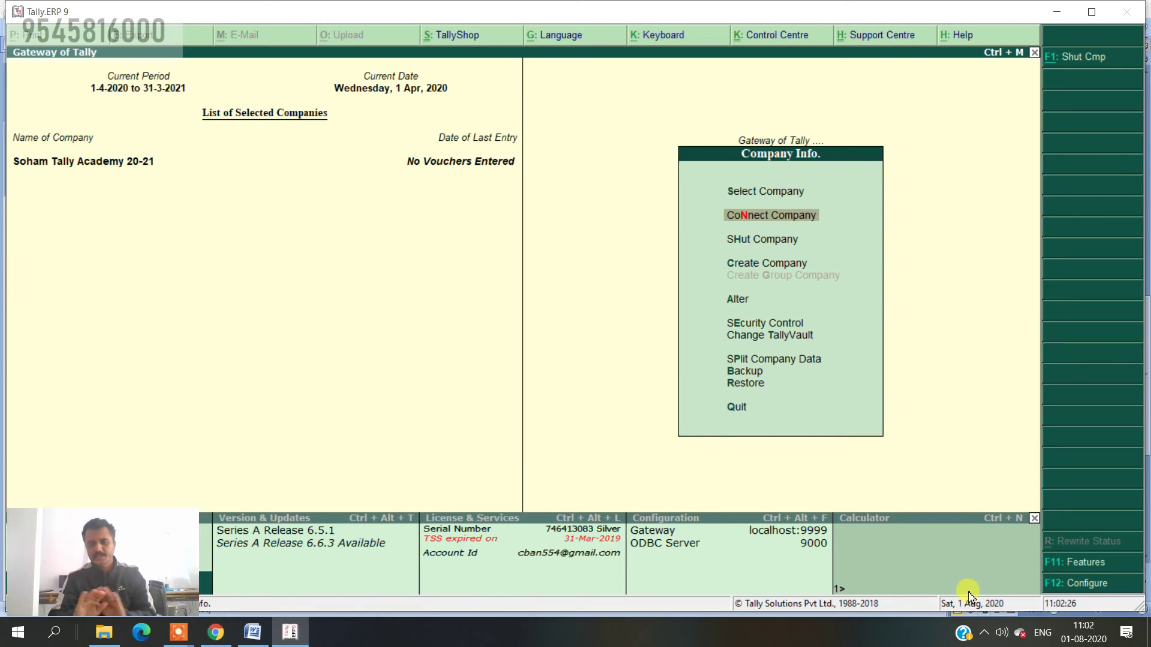
{"action": "key", "text": "Return"}
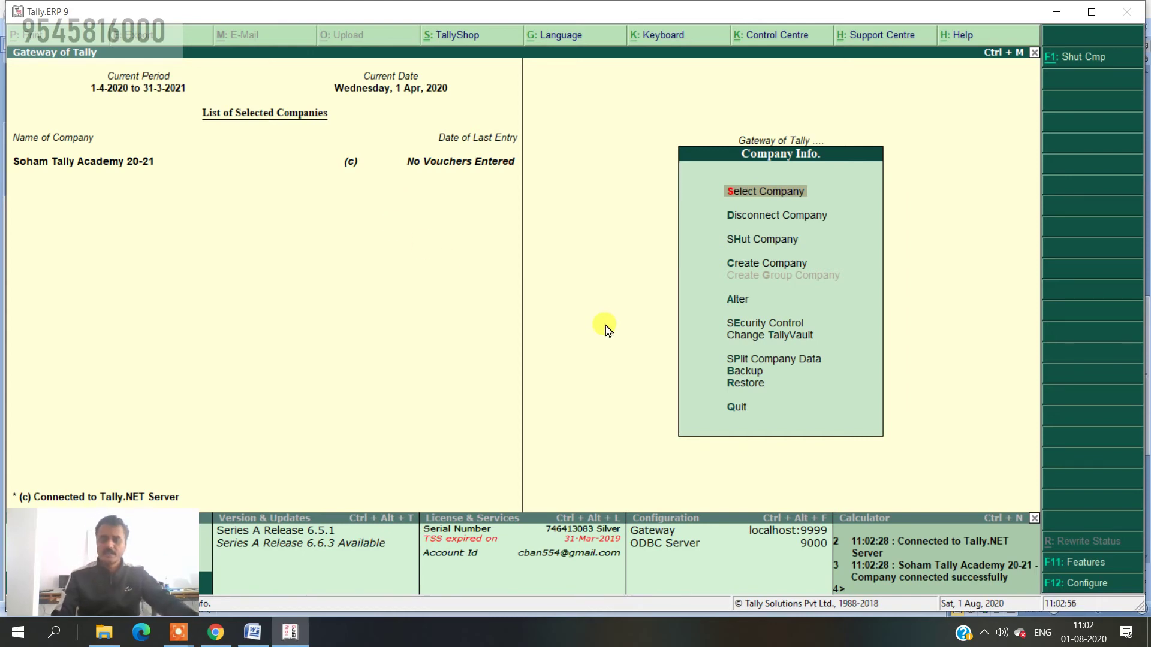
{"action": "key", "text": "Down"}
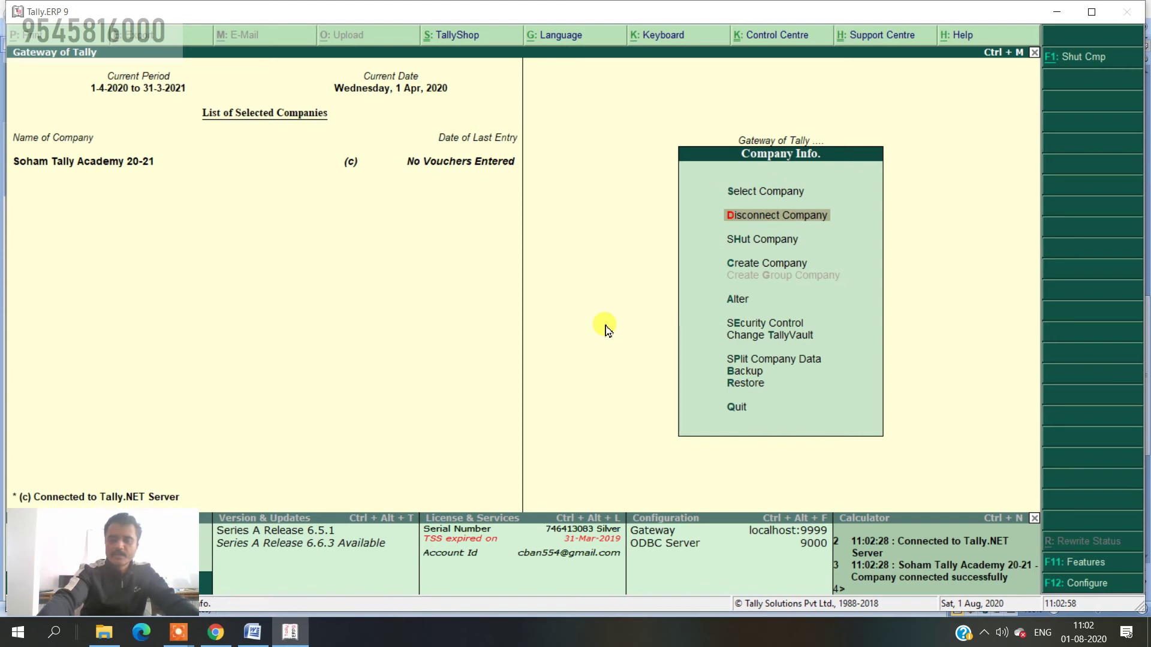
{"action": "key", "text": "Return"}
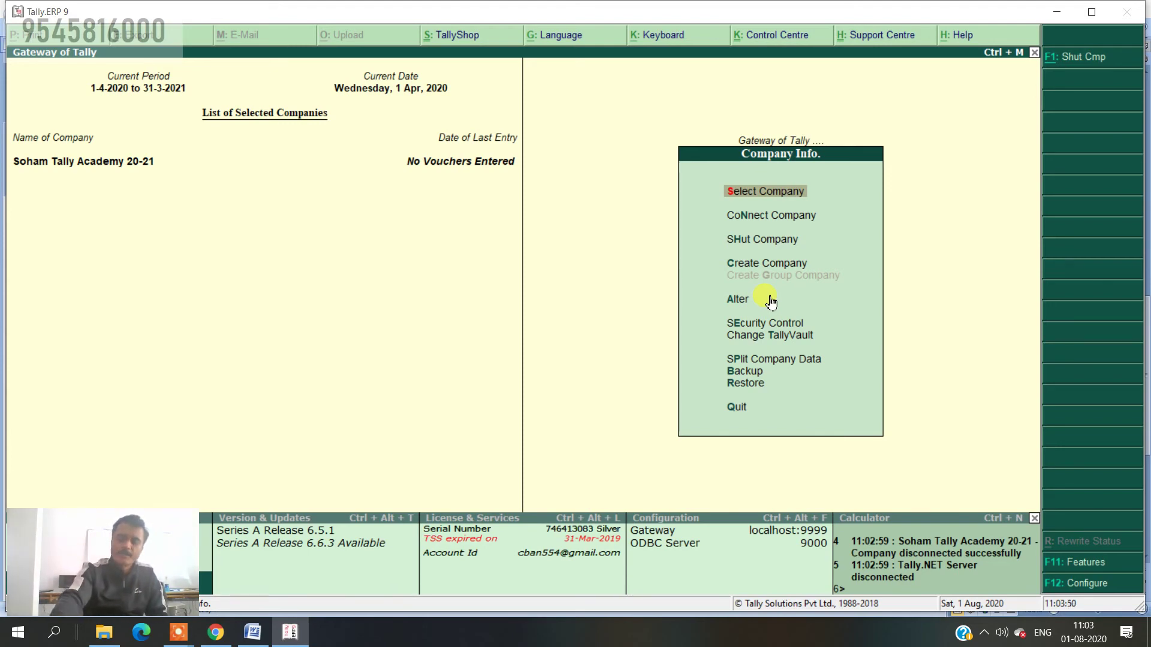
{"action": "key", "text": "Down"}
{"action": "key", "text": "Down"}
{"action": "key", "text": "Down"}
{"action": "key", "text": "Down"}
{"action": "key", "text": "Down"}
{"action": "key", "text": "Up"}
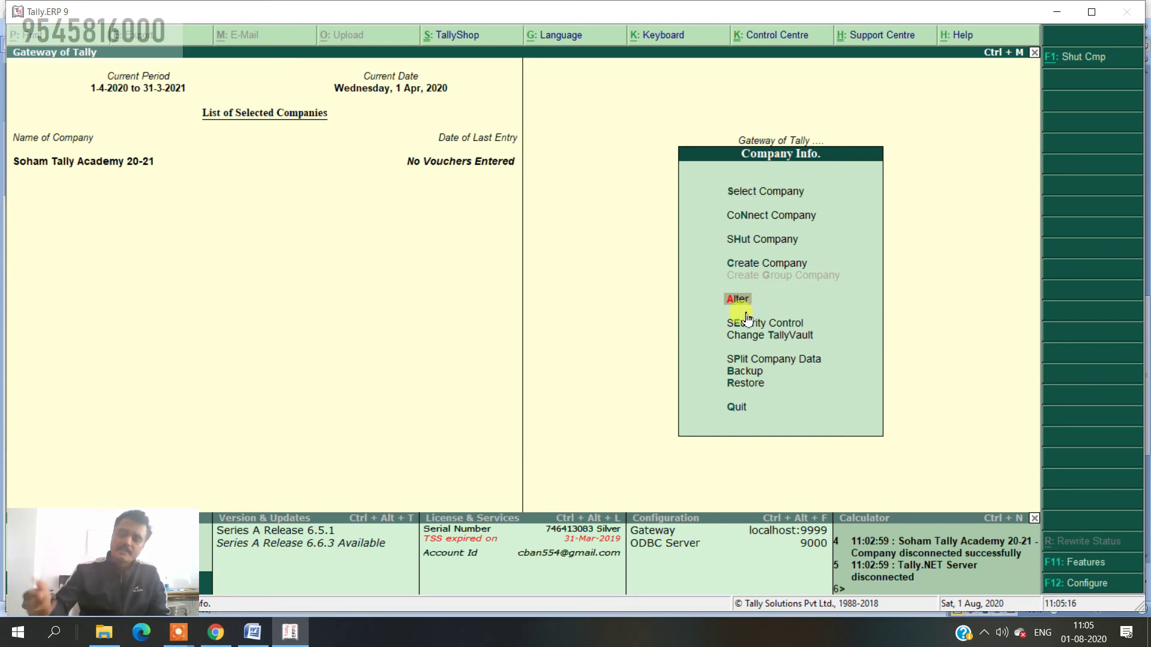
- Choose Alter and select Soham Tally Academy 20-21 from the List of Companies
{"action": "left_click", "coordinate": [746, 313]}
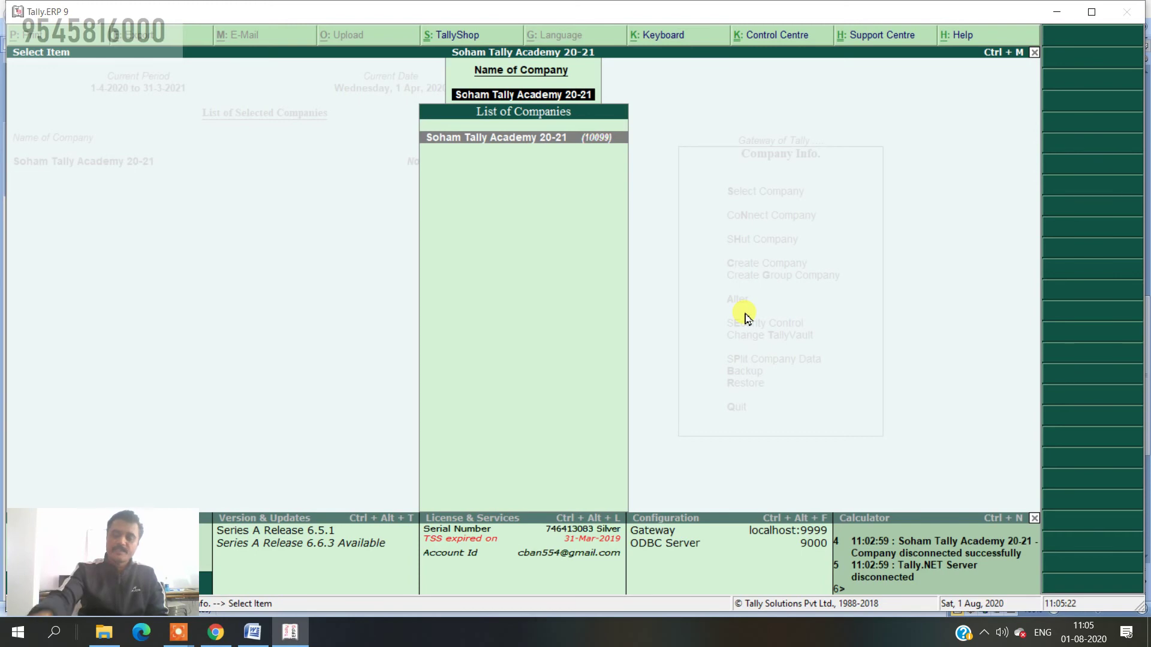
{"action": "key", "text": "Return"}
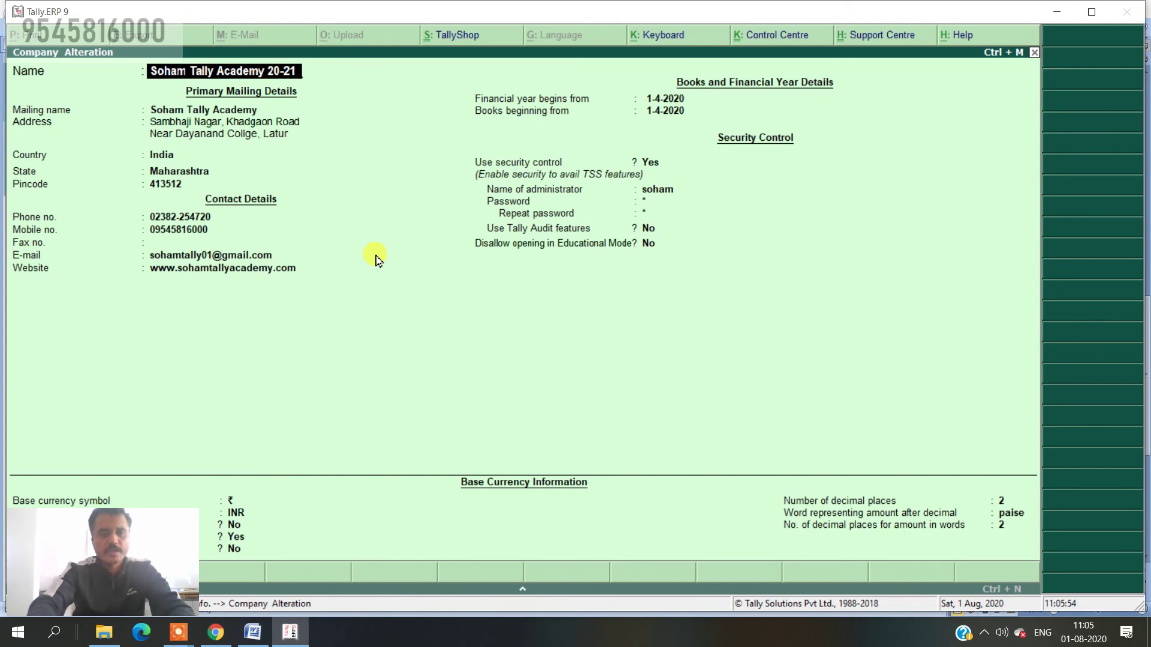
- Append 'Mahesh' to the company name and trim the mailing name back to Soham Tally Academy
{"action": "type", "text": "Mahesh"}
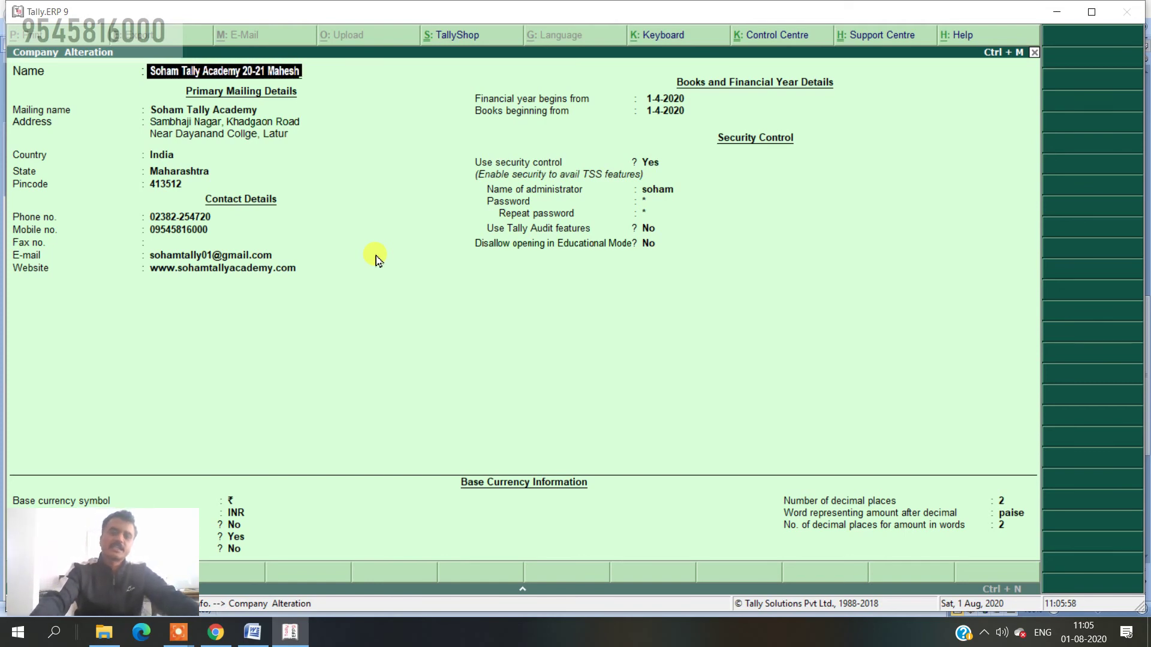
{"action": "key", "text": "Return"}
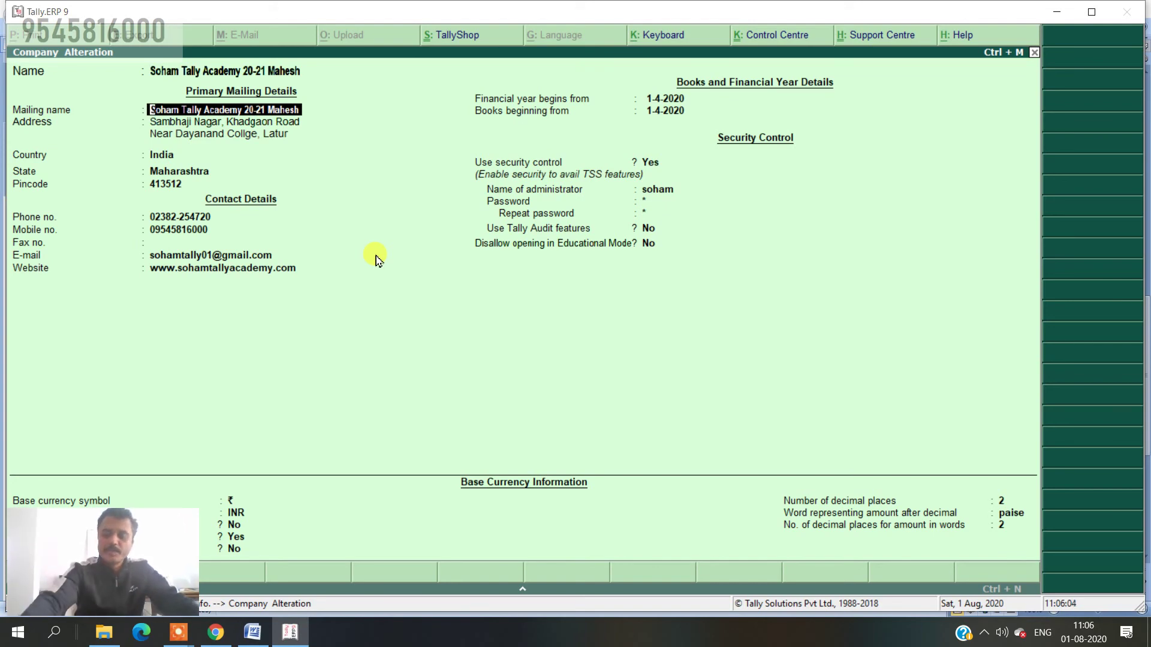
{"action": "key", "text": "BackSpace"}
{"action": "key", "text": "BackSpace"}
{"action": "key", "text": "BackSpace"}
{"action": "key", "text": "BackSpace"}
{"action": "key", "text": "BackSpace"}
{"action": "key", "text": "BackSpace"}
{"action": "key", "text": "BackSpace"}
{"action": "key", "text": "BackSpace"}
{"action": "key", "text": "BackSpace"}
{"action": "key", "text": "BackSpace"}
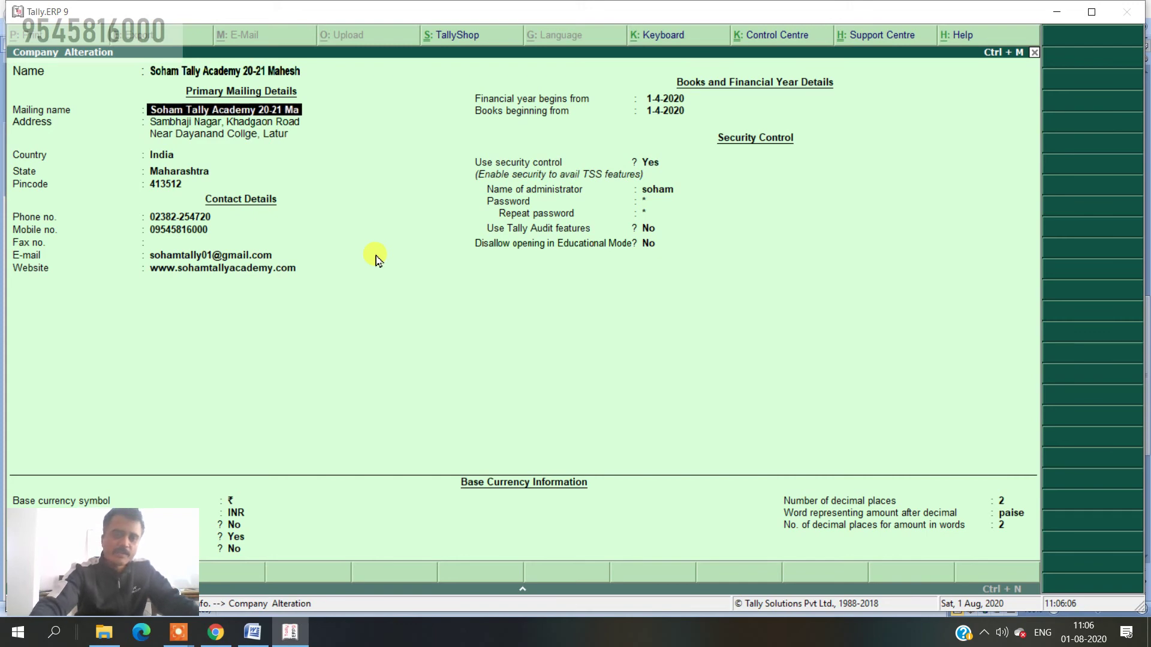
{"action": "key", "text": "BackSpace"}
{"action": "key", "text": "BackSpace"}
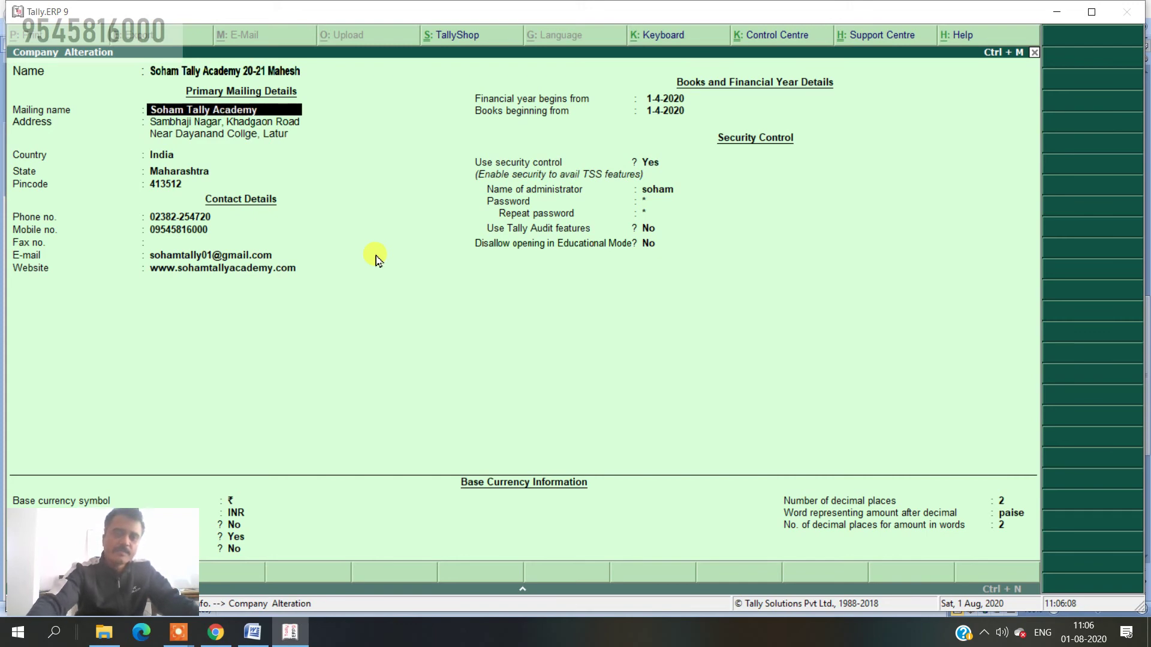
{"action": "key", "text": "Return"}
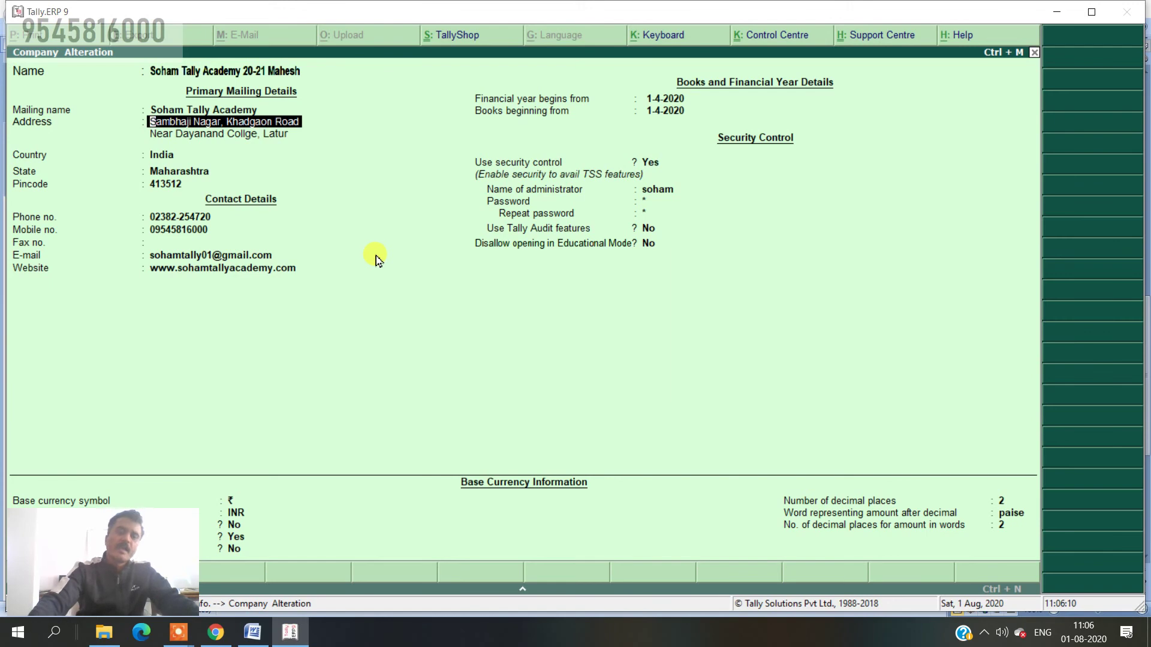
- Keep the address and security settings and re-enter the administrator password twice
{"action": "key", "text": "Return"}
{"action": "key", "text": "Return"}
{"action": "key", "text": "Return"}
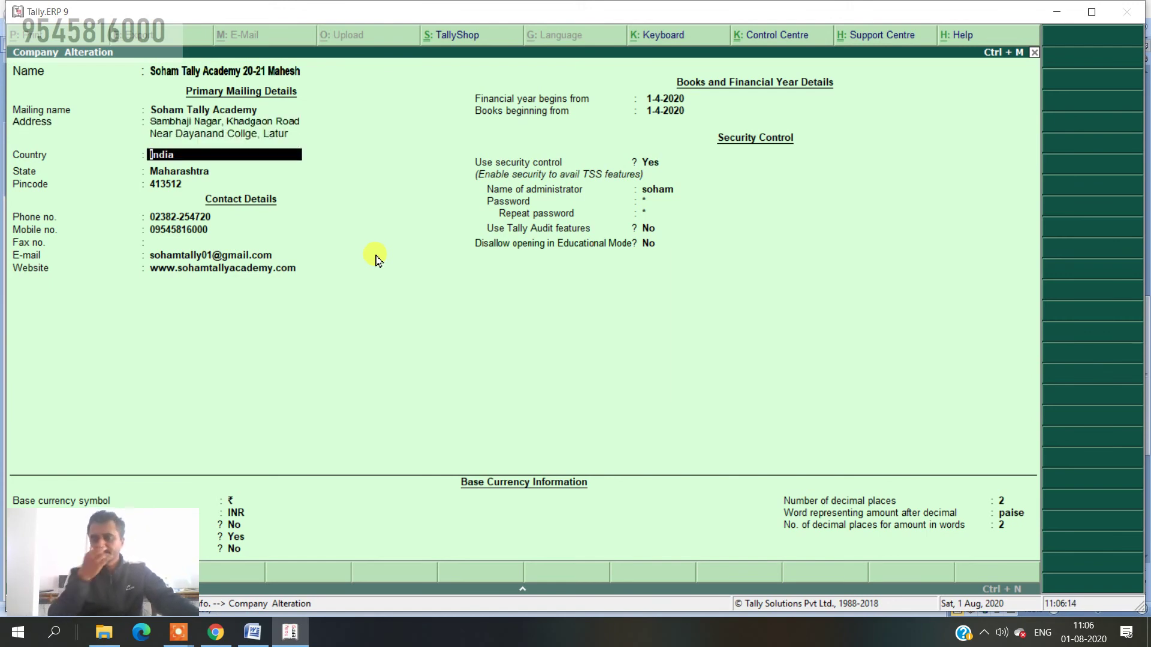
{"action": "key", "text": "Return"}
{"action": "key", "text": "Return"}
{"action": "key", "text": "Return"}
{"action": "key", "text": "Return"}
{"action": "key", "text": "Return"}
{"action": "key", "text": "Return"}
{"action": "key", "text": "Return"}
{"action": "key", "text": "Return"}
{"action": "key", "text": "Return"}
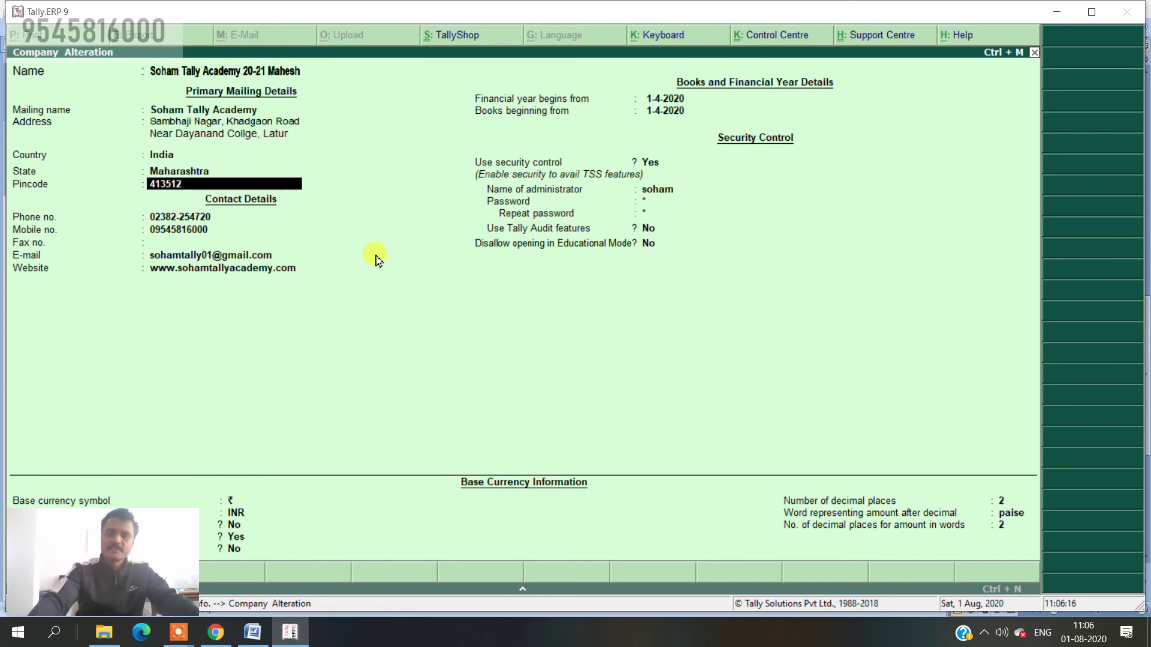
{"action": "key", "text": "Return"}
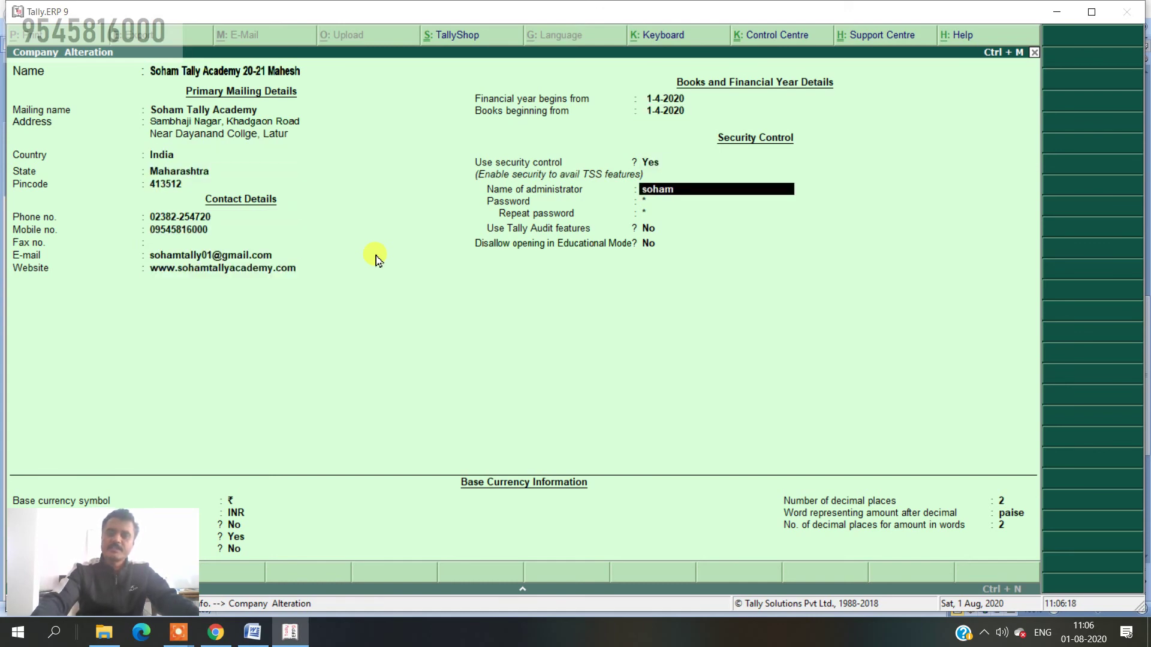
{"action": "key", "text": "Return"}
{"action": "type", "text": "**"}
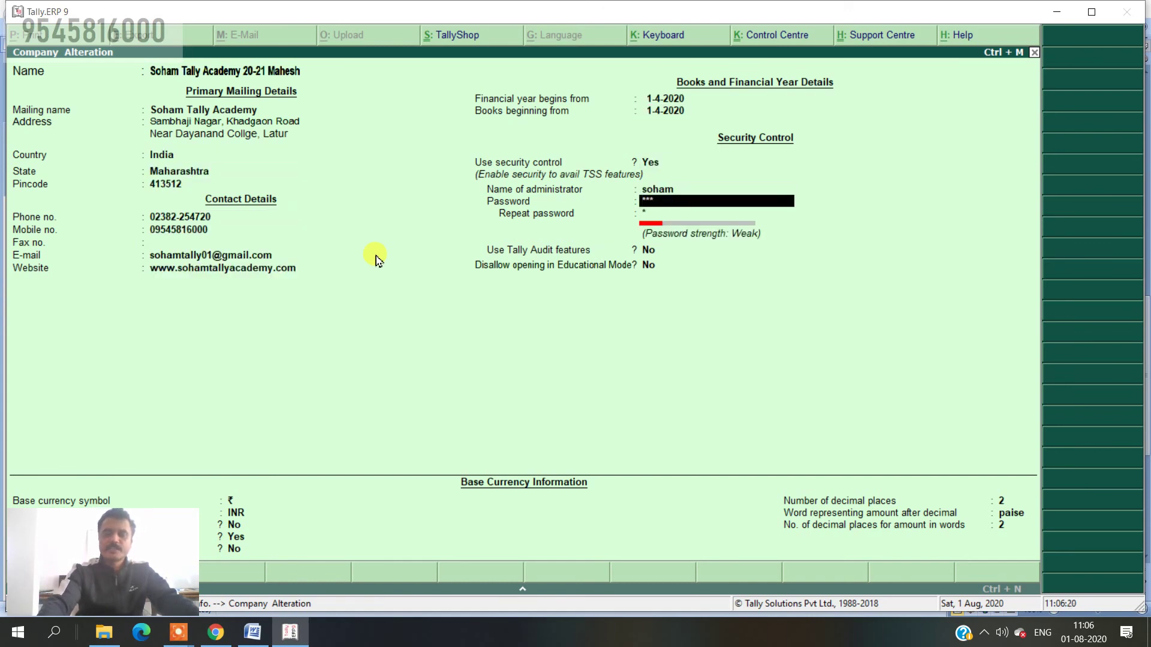
{"action": "type", "text": "*"}
{"action": "key", "text": "Return"}
{"action": "type", "text": "**"}
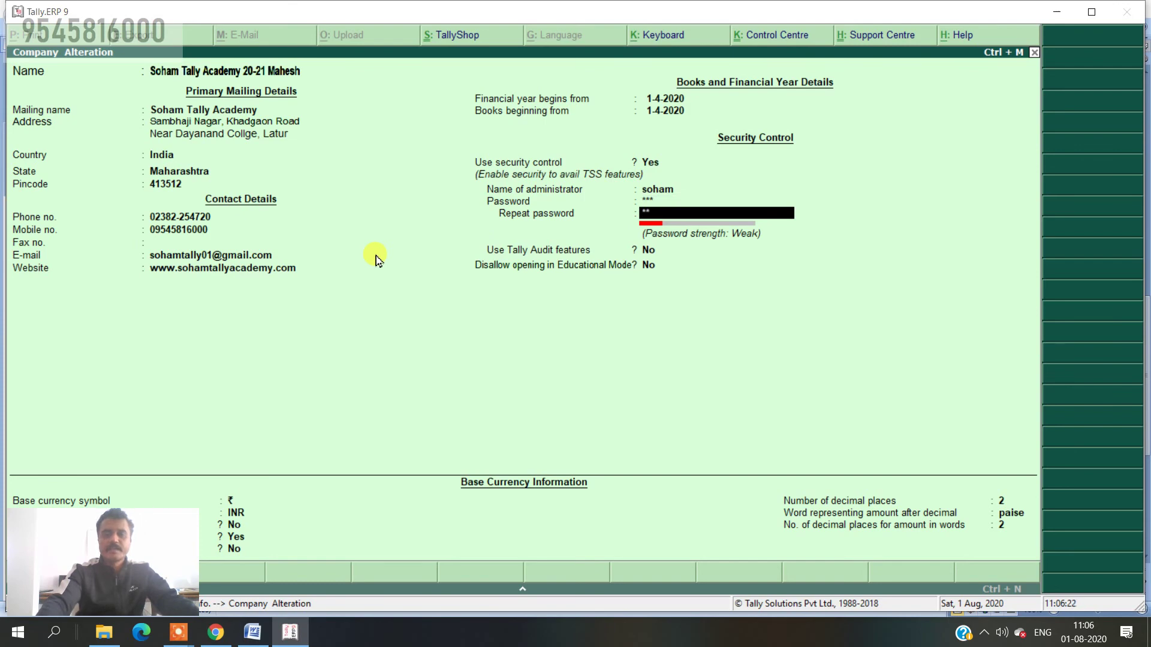
{"action": "type", "text": "*"}
{"action": "key", "text": "Return"}
{"action": "key", "text": "Return"}
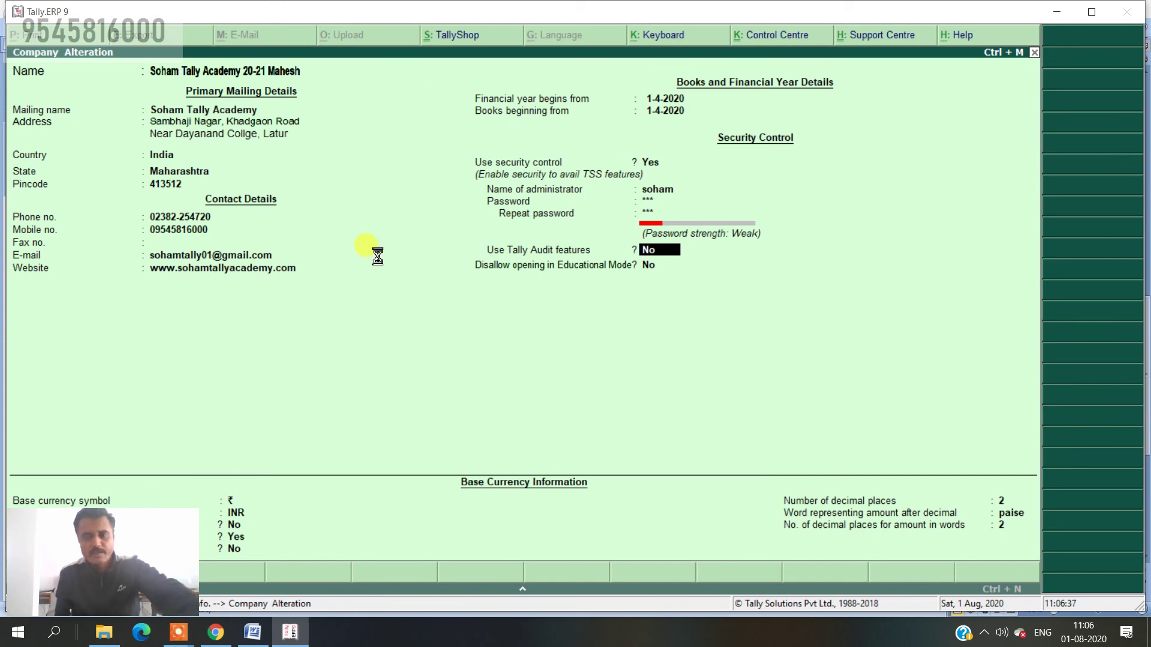
- Save the renamed company Soham Tally Academy 20-21 Mahesh and return to the Gateway of Tally
{"action": "key", "text": "Escape"}
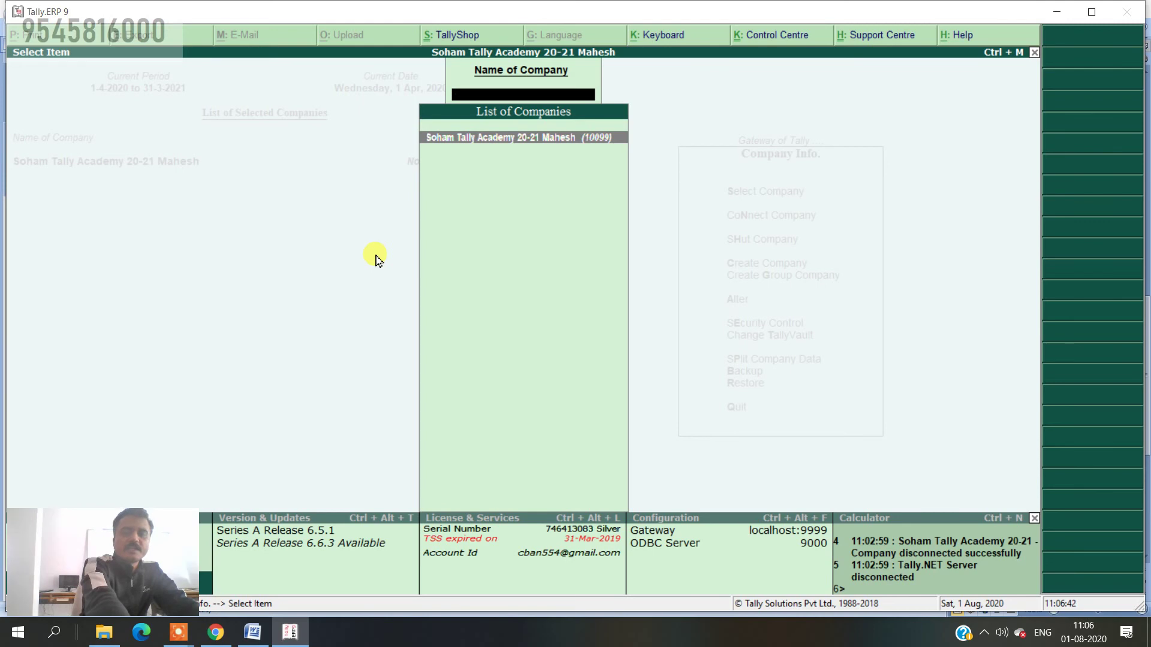
{"action": "key", "text": "Escape"}
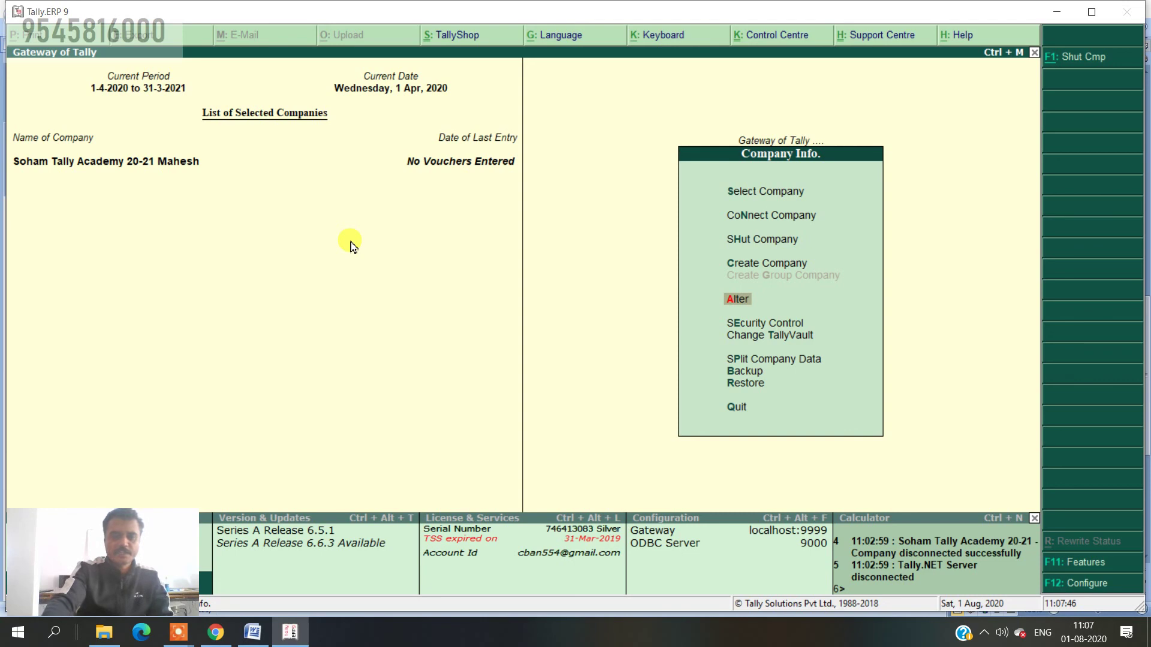
{"action": "key", "text": "Up"}
{"action": "key", "text": "Up"}
{"action": "key", "text": "Return"}
{"action": "key", "text": "Return"}
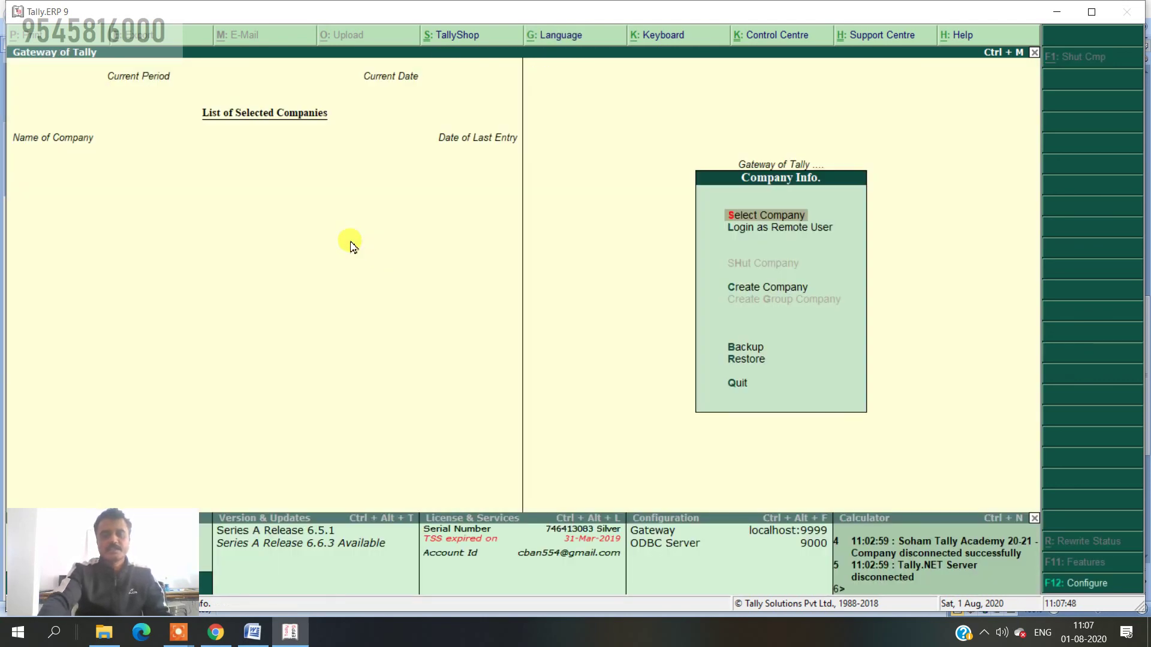
{"action": "key", "text": "Return"}
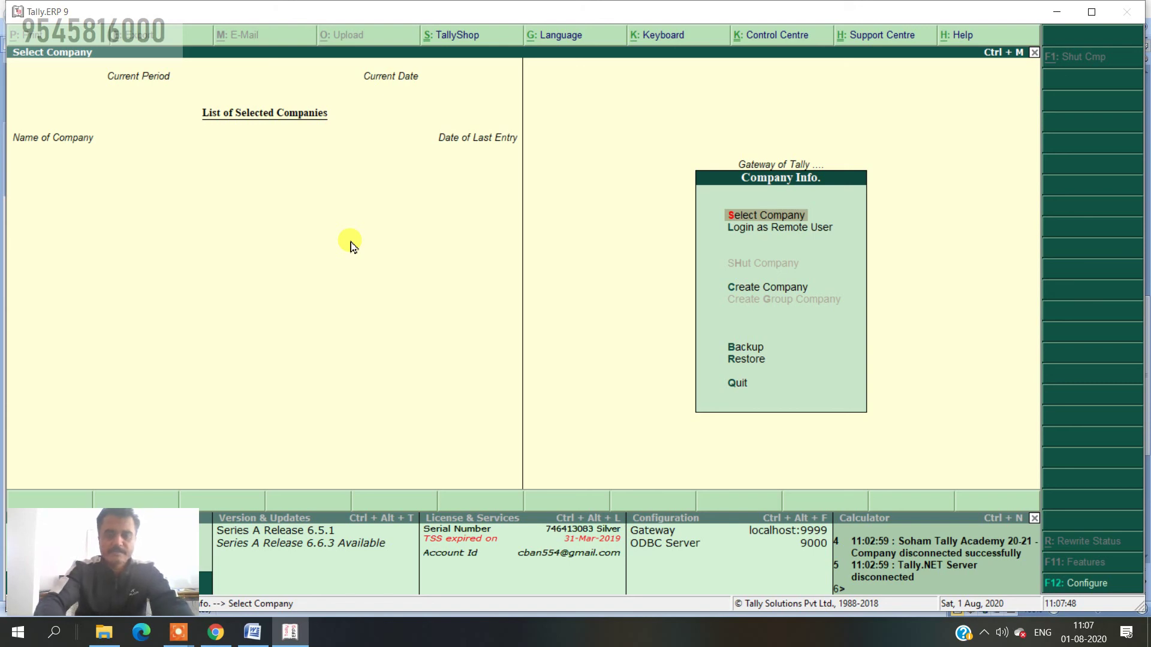
{"action": "key", "text": "Return"}
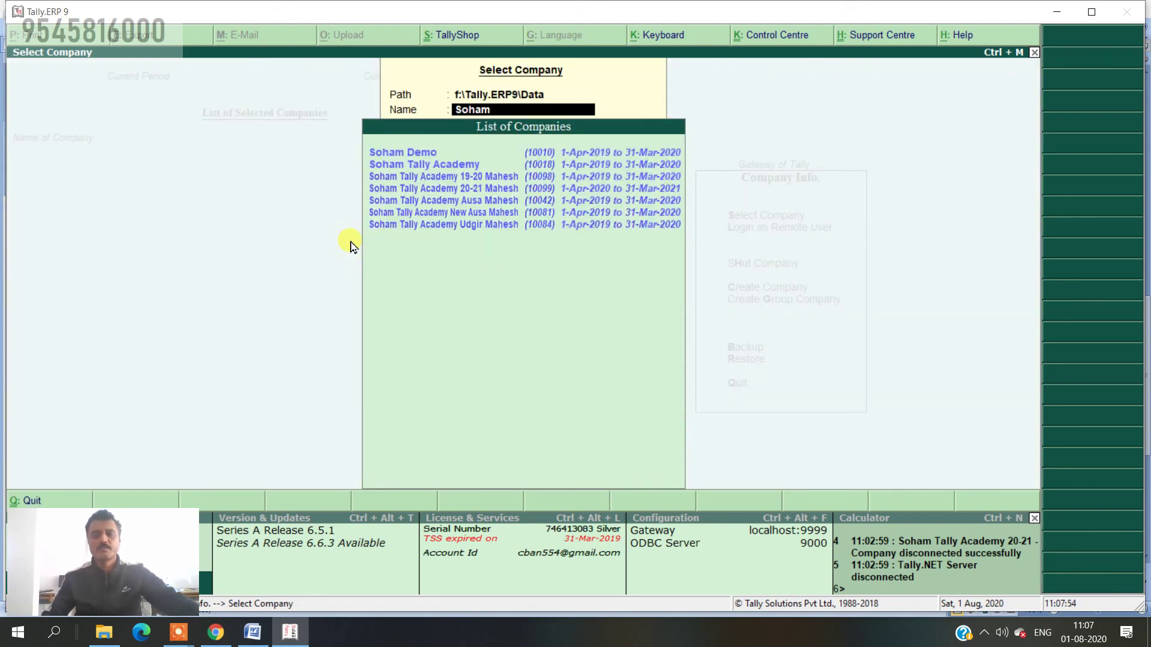
{"action": "key", "text": "Down"}
{"action": "key", "text": "Down"}
{"action": "key", "text": "Down"}
{"action": "key", "text": "Down"}
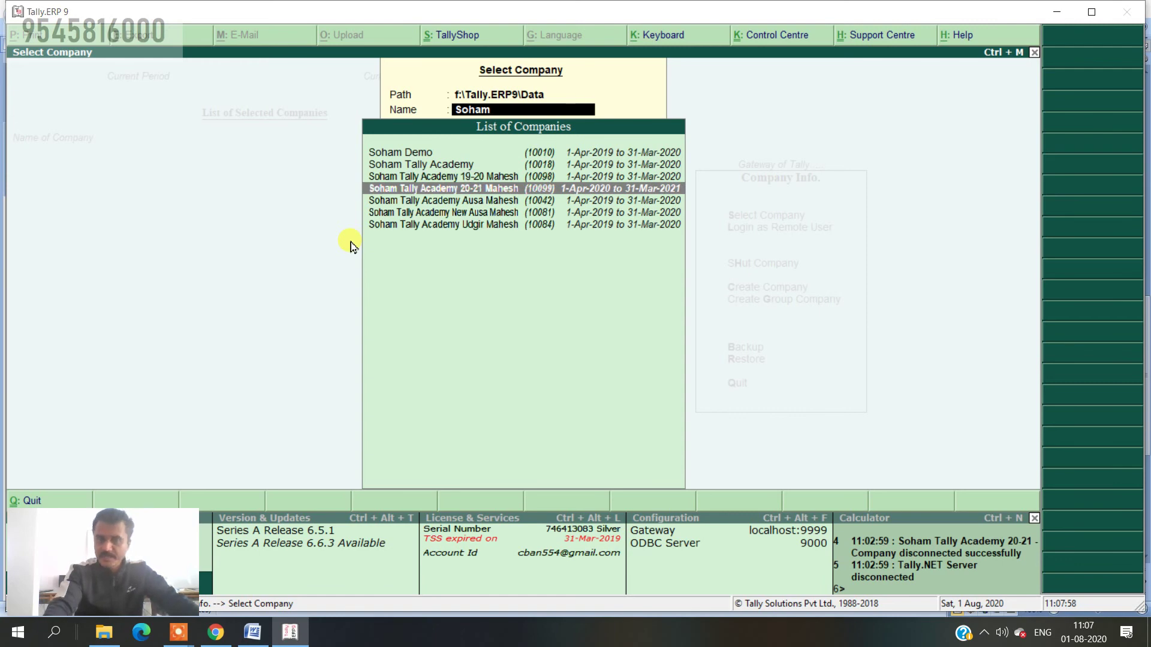
{"action": "key", "text": "Return"}
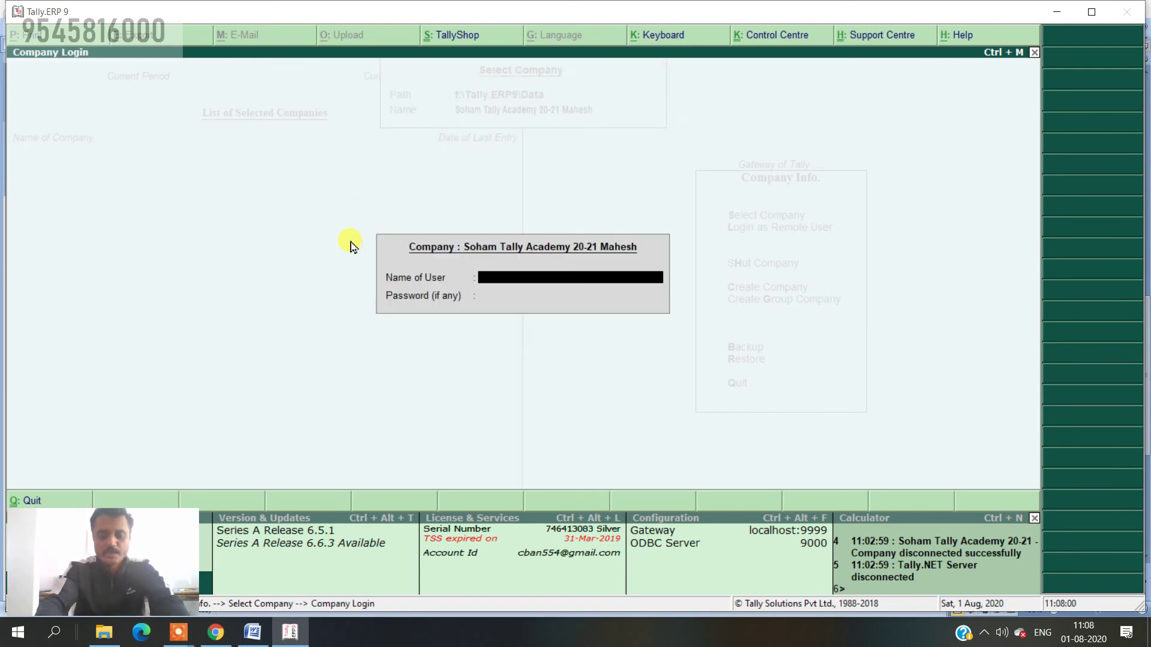
{"action": "type", "text": "soham"}
{"action": "key", "text": "Return"}
{"action": "type", "text": "*"}
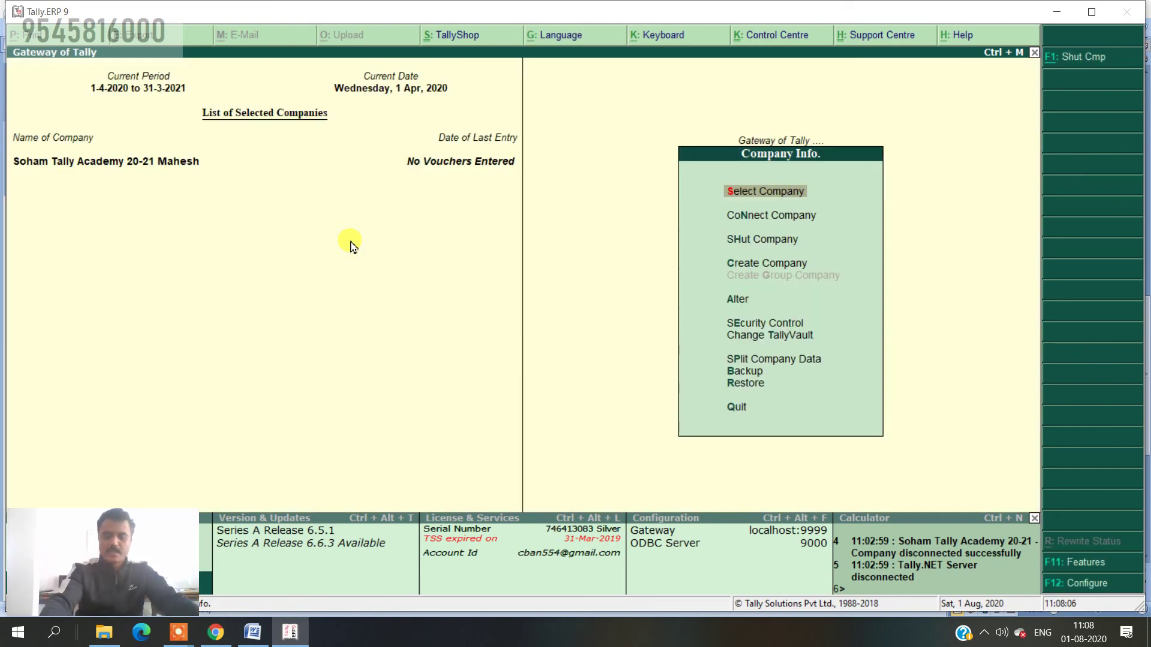
- Open Soham Tally Academy 20-21 Mahesh in Company Alteration and request its deletion with Alt+D
{"action": "key", "text": "Down"}
{"action": "key", "text": "Down"}
{"action": "key", "text": "Down"}
{"action": "key", "text": "Down"}
{"action": "key", "text": "Down"}
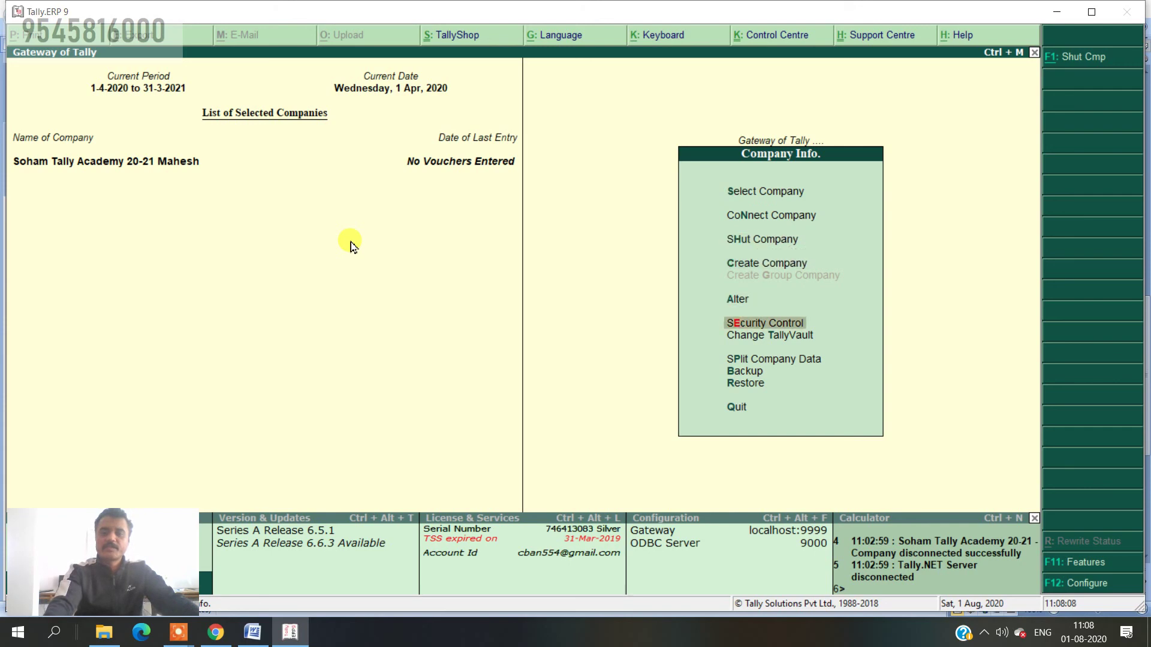
{"action": "key", "text": "Up"}
{"action": "key", "text": "Return"}
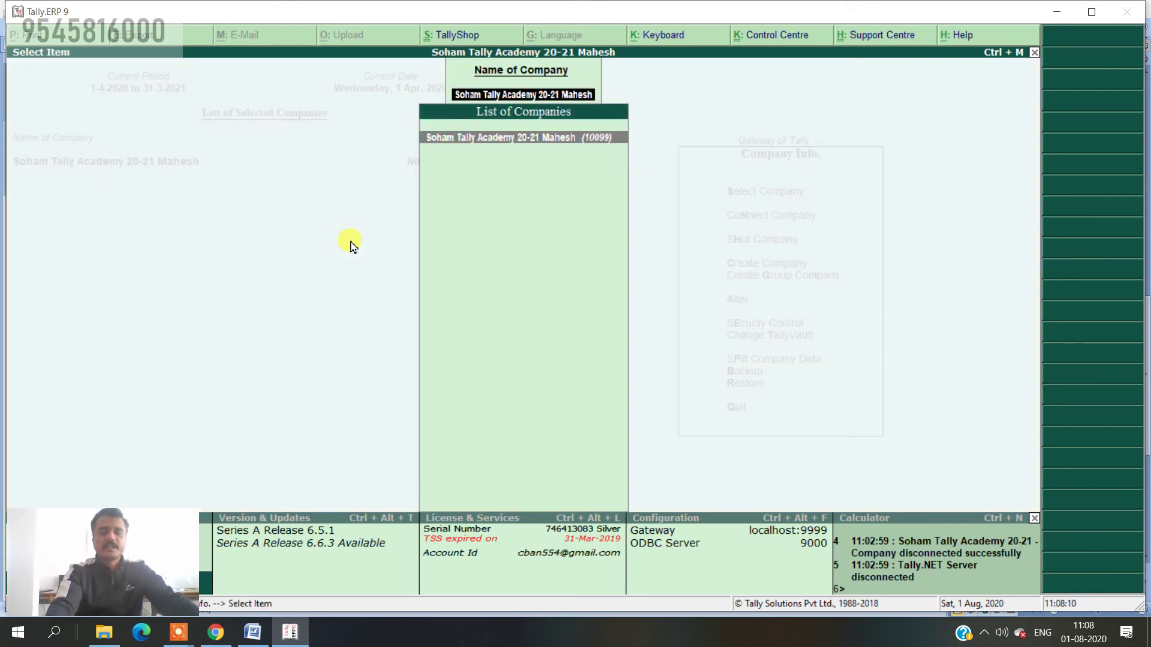
{"action": "key", "text": "Return"}
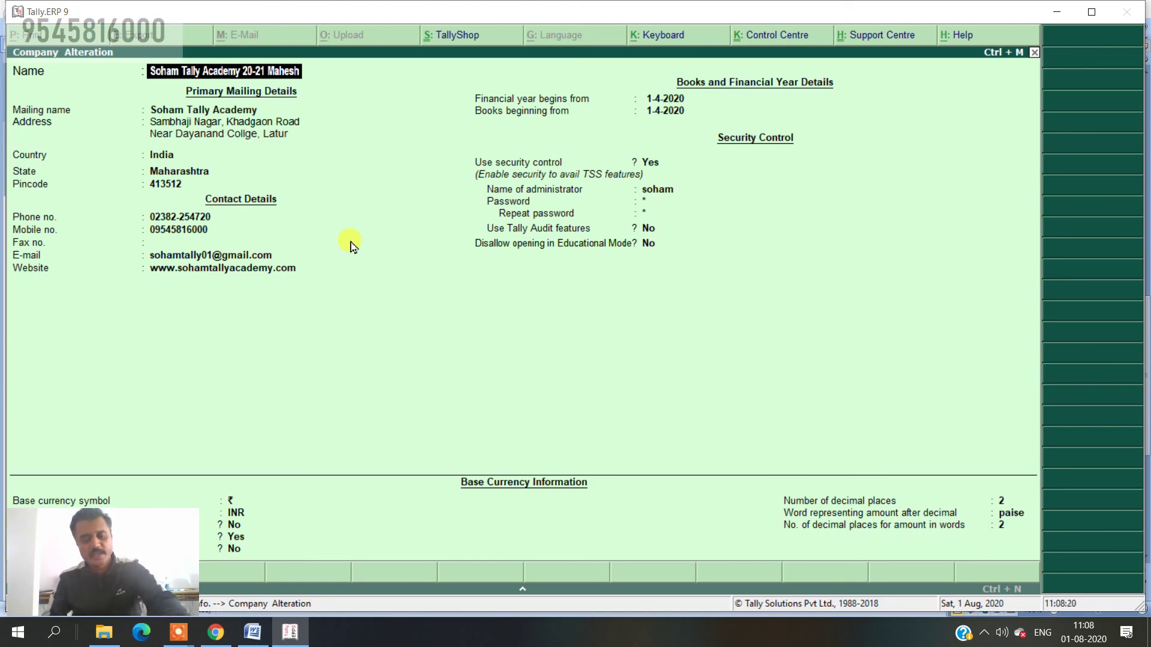
{"action": "key", "text": "alt+d"}
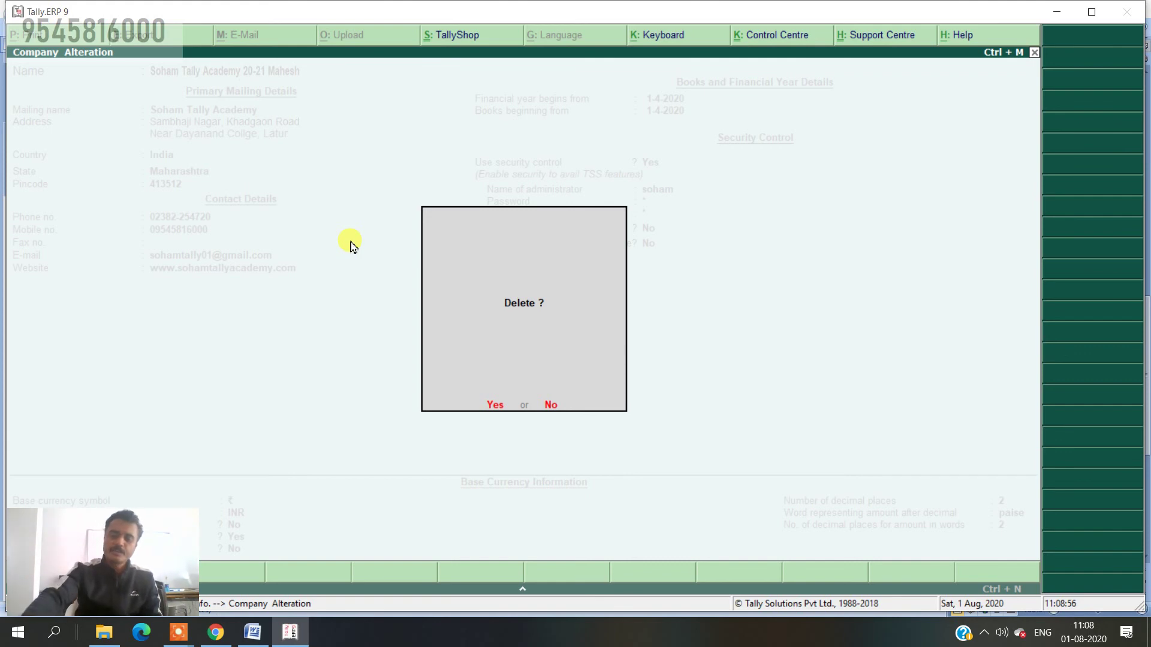
- Confirm deleting the company, then filter the company list by 'Soha' to verify it's gone
{"action": "key", "text": "Return"}
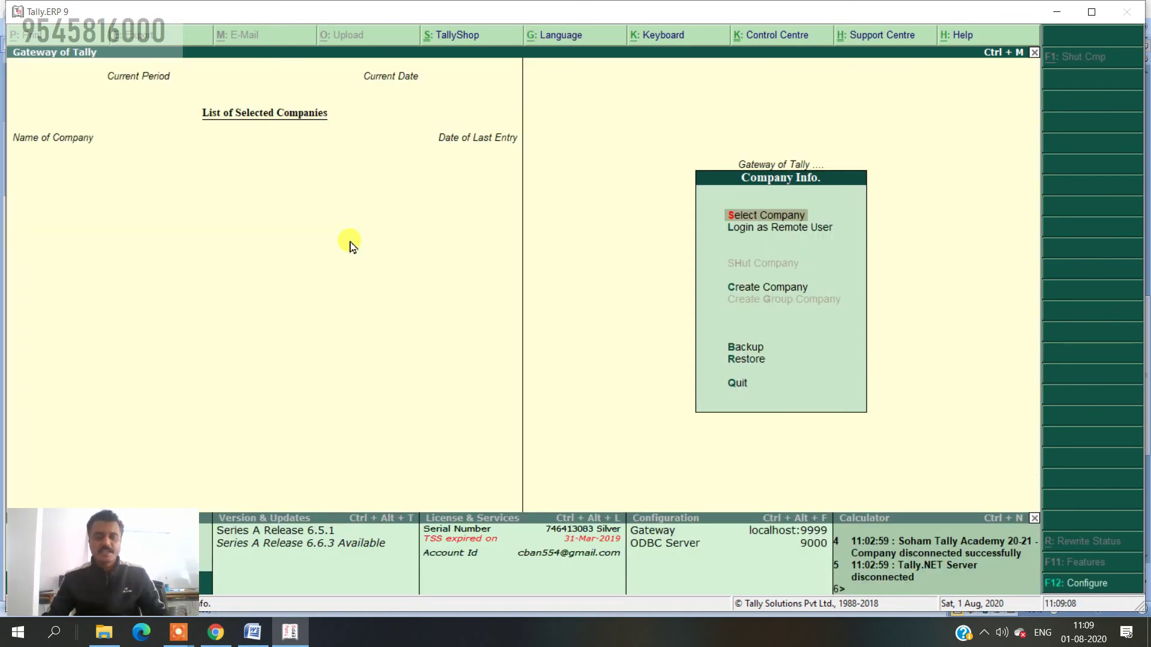
{"action": "key", "text": "Return"}
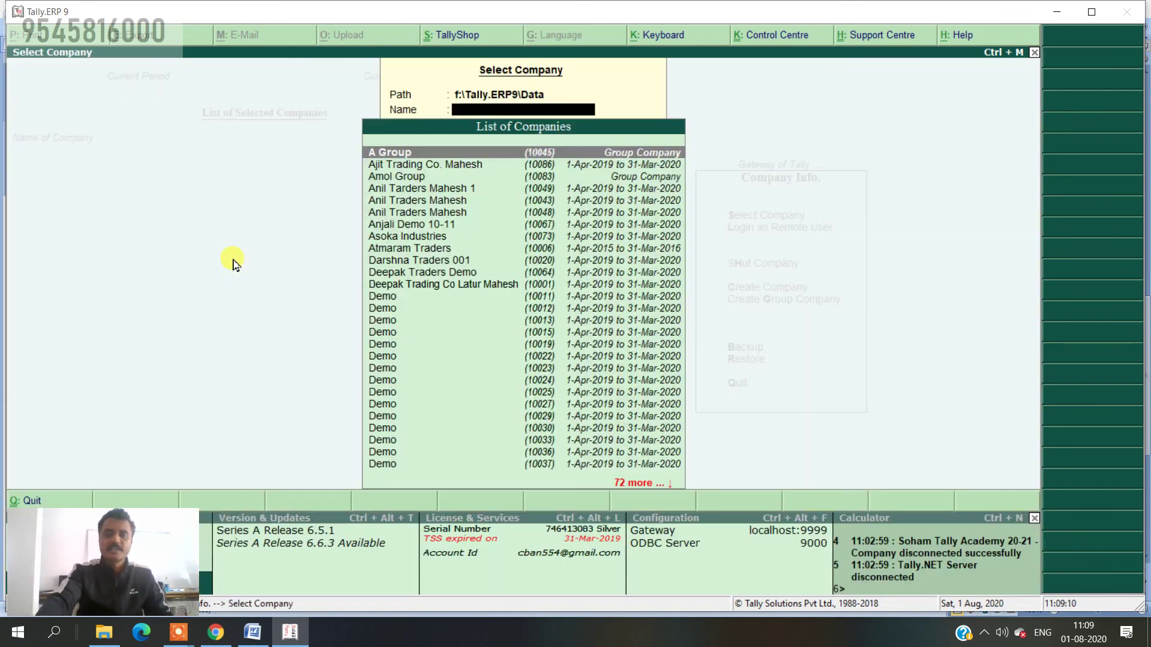
{"action": "type", "text": "Soha"}
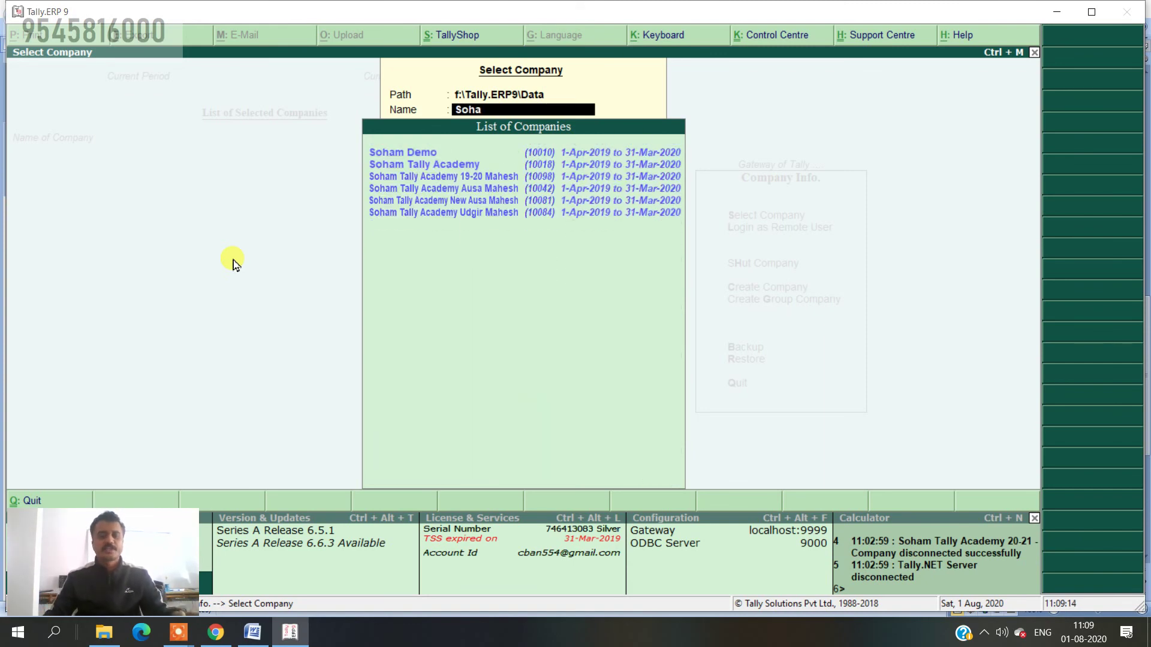
{"action": "key", "text": "BackSpace"}
{"action": "key", "text": "BackSpace"}
{"action": "key", "text": "BackSpace"}
{"action": "key", "text": "BackSpace"}
{"action": "key", "text": "Escape"}
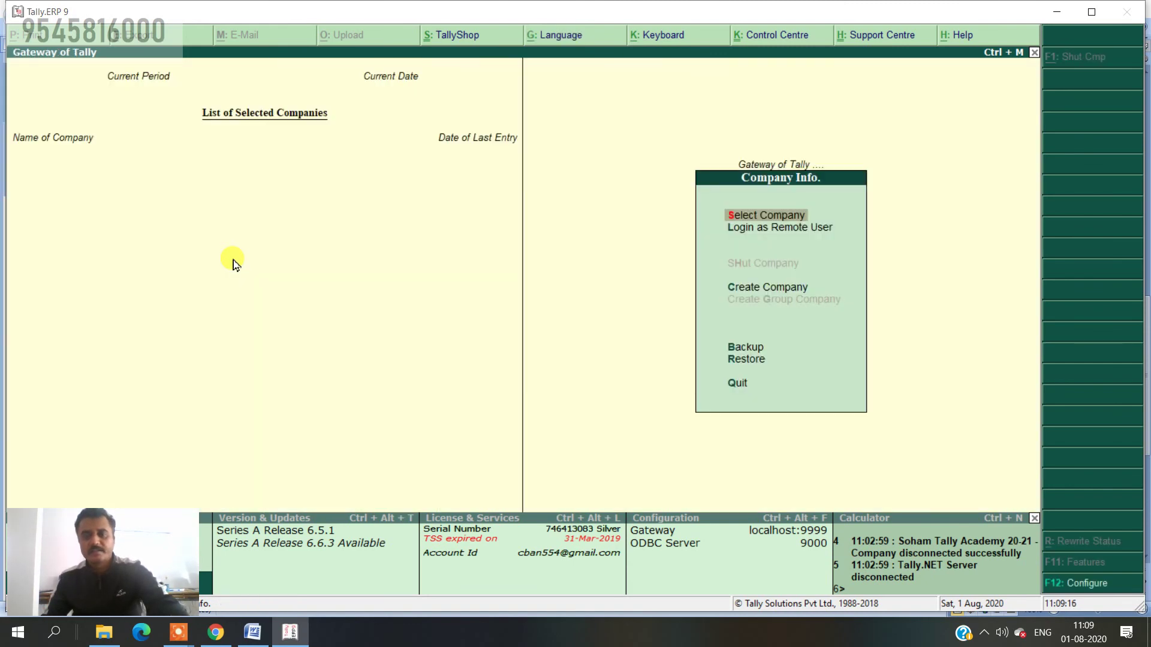